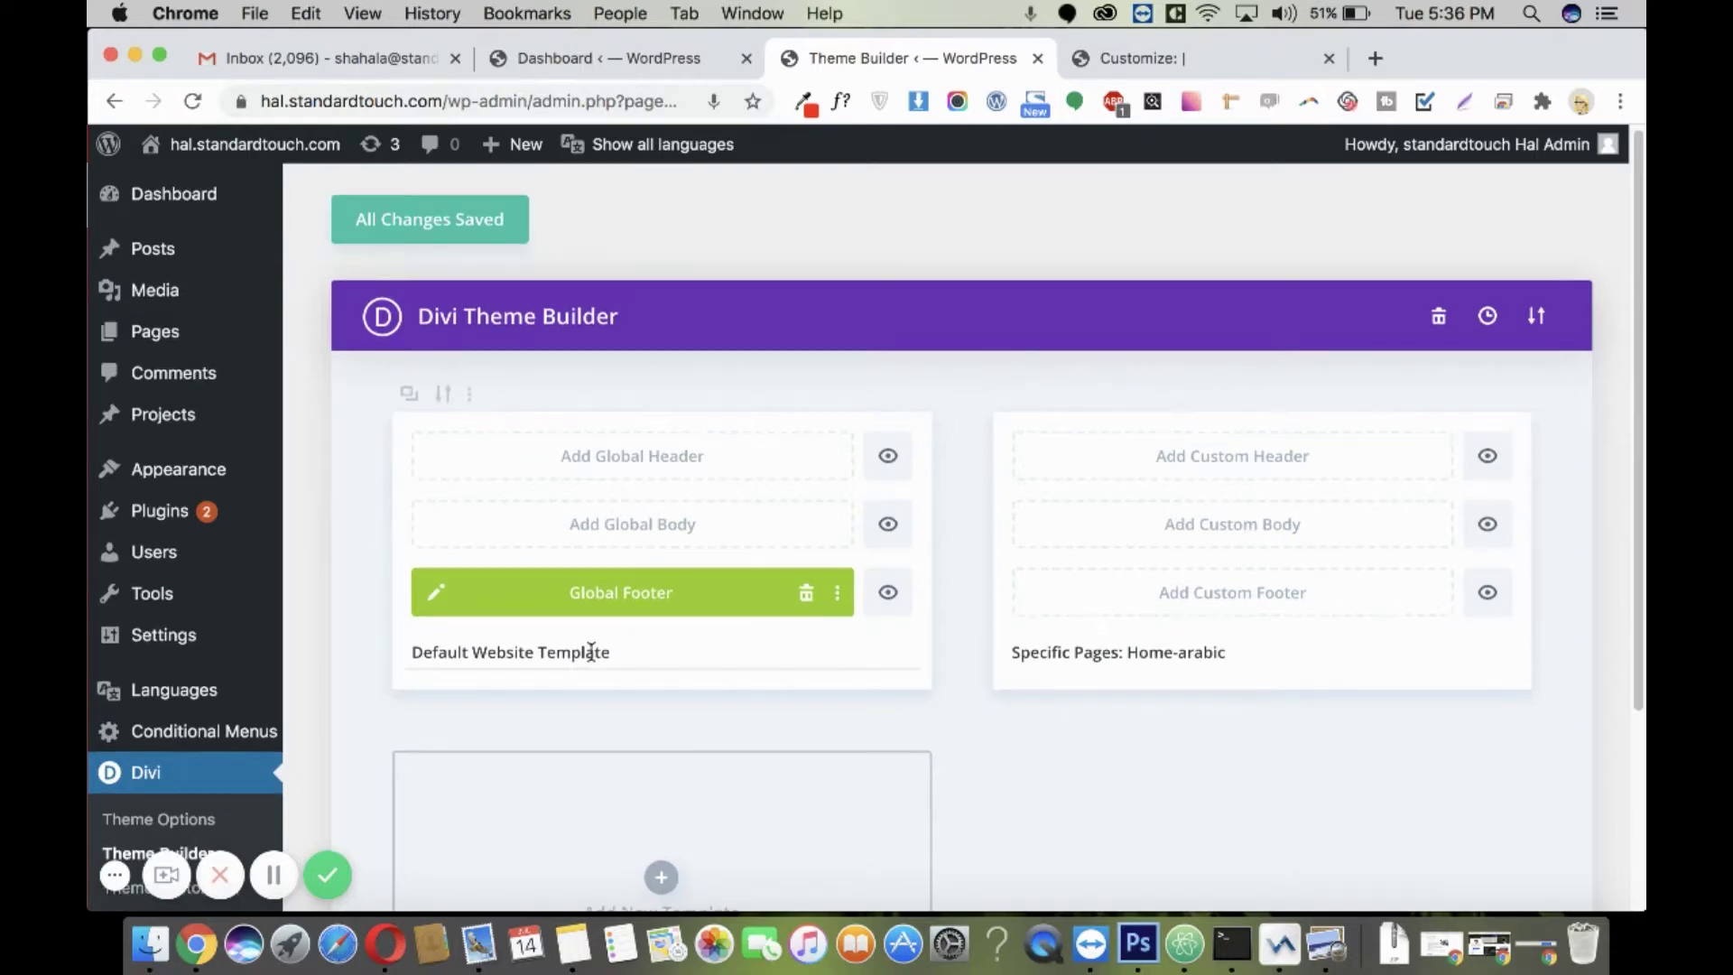
Review the live site in the incognito window.
scroll(595, 654, "down", 3)
scroll(820, 661, "up", 2)
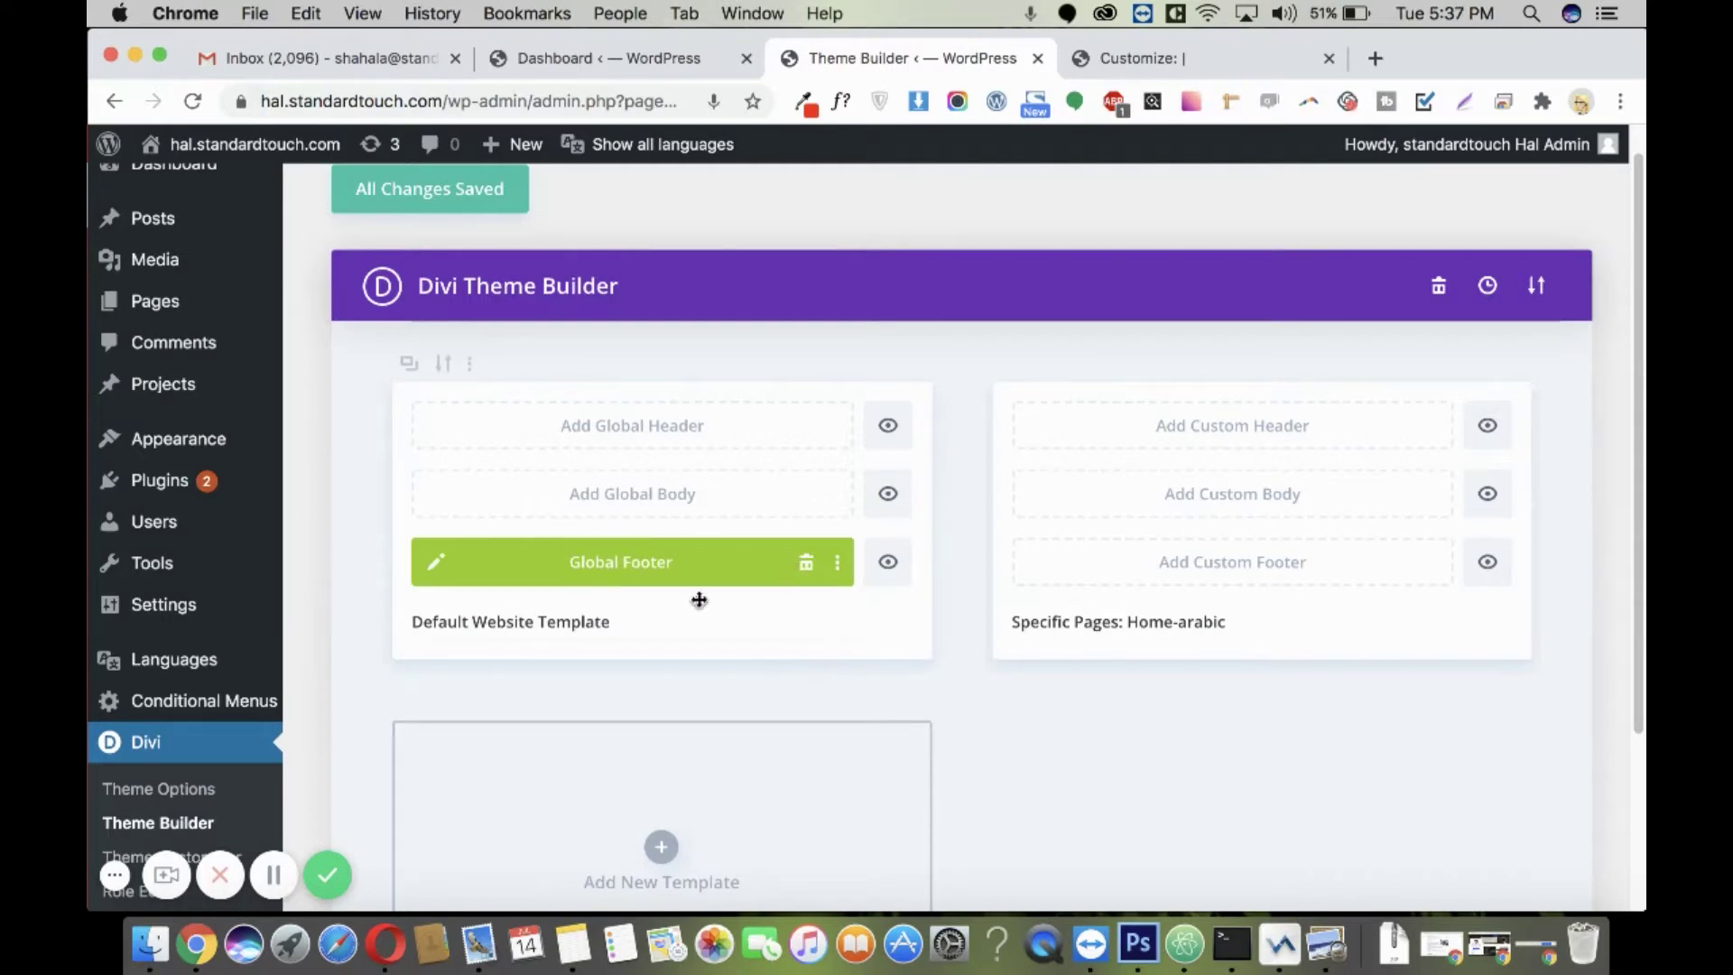
key("super+grave")
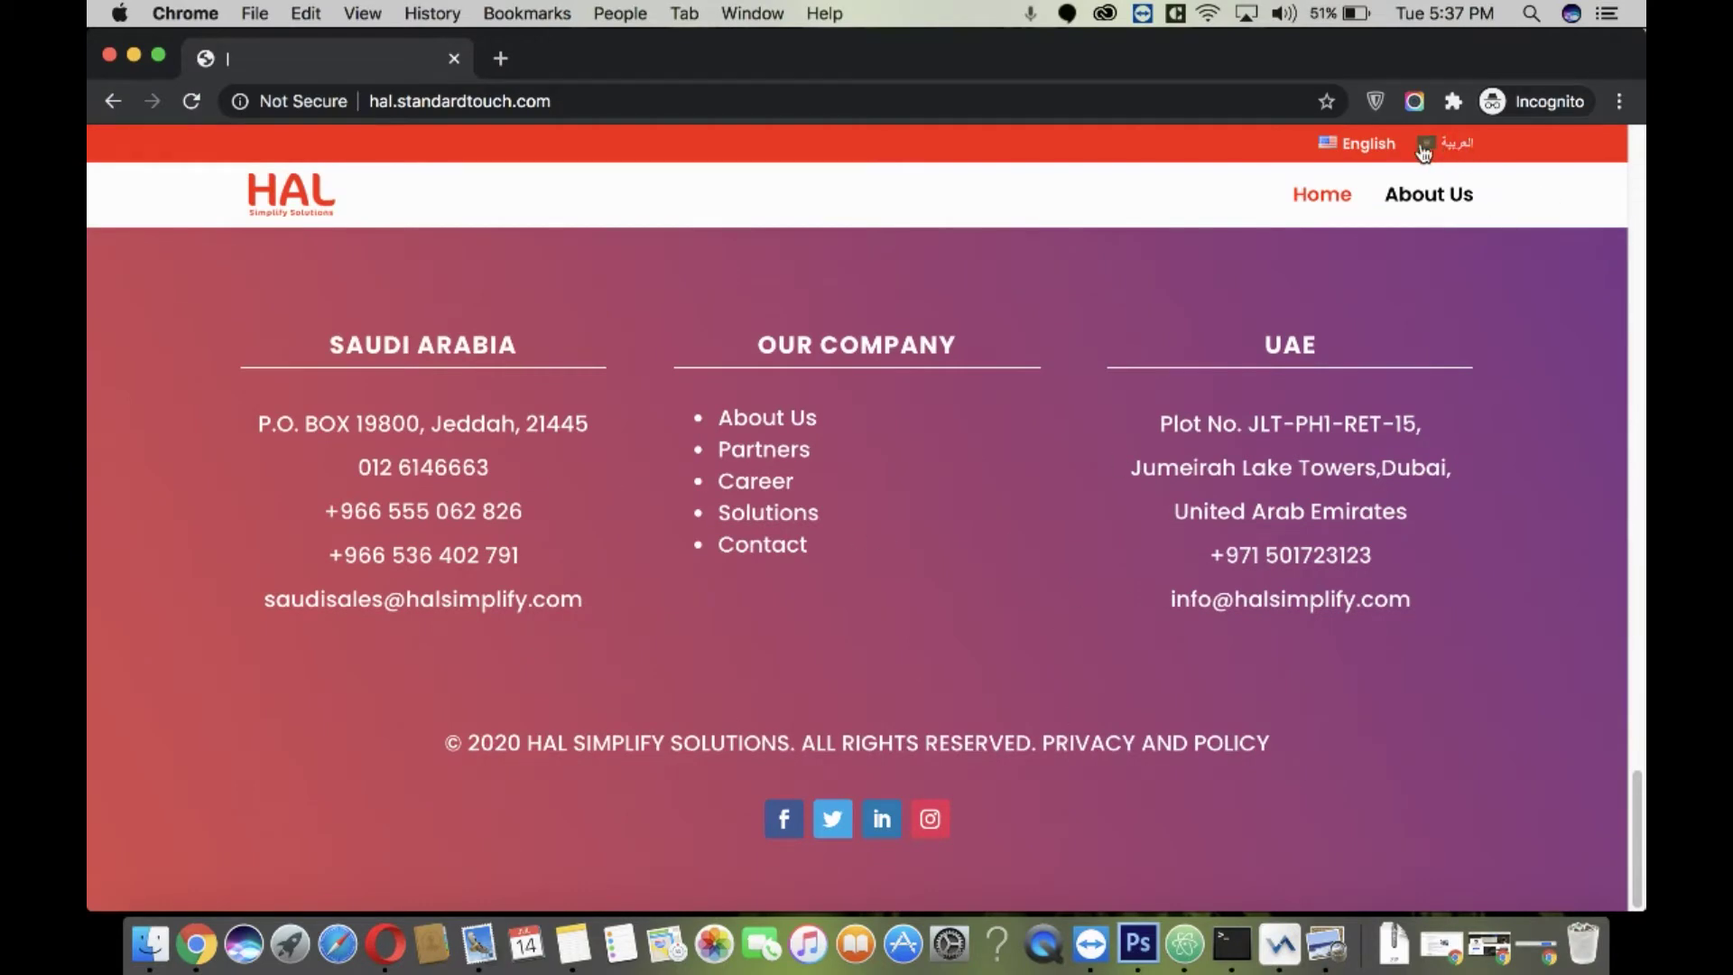
scroll(1429, 320, "up", 1)
scroll(1429, 319, "up", 1)
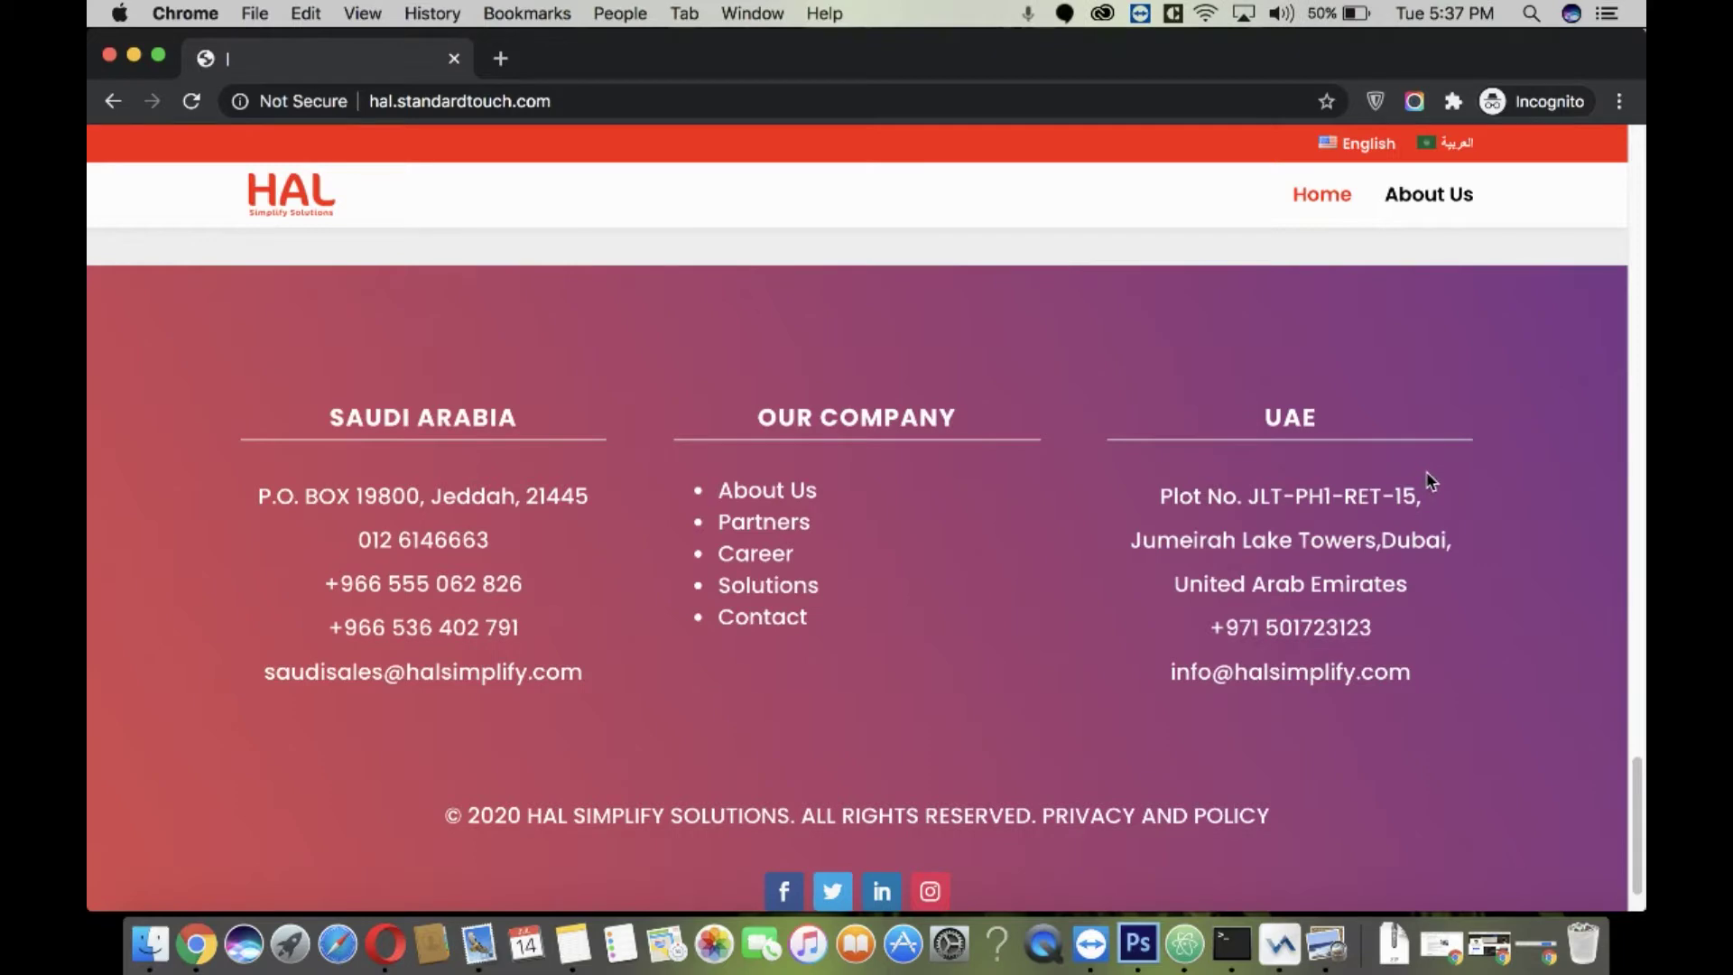
Back in Theme Builder, delete the Home-arabic template and begin adding a new one.
key("super+grave")
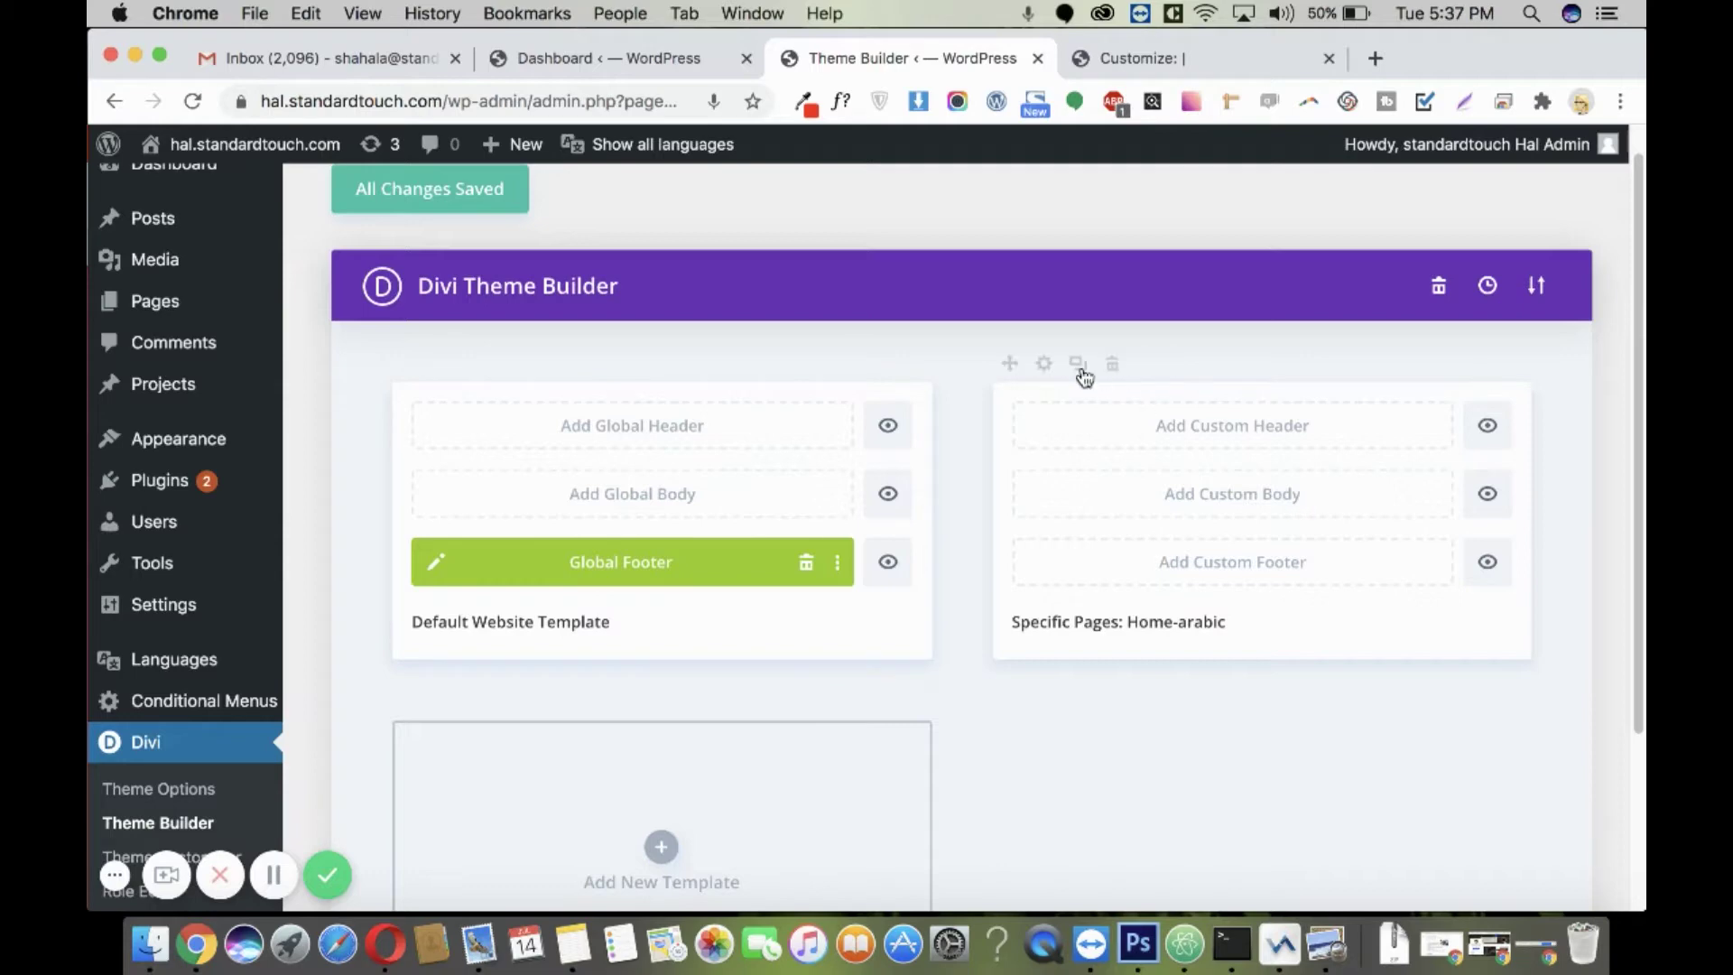
left_click(1110, 365)
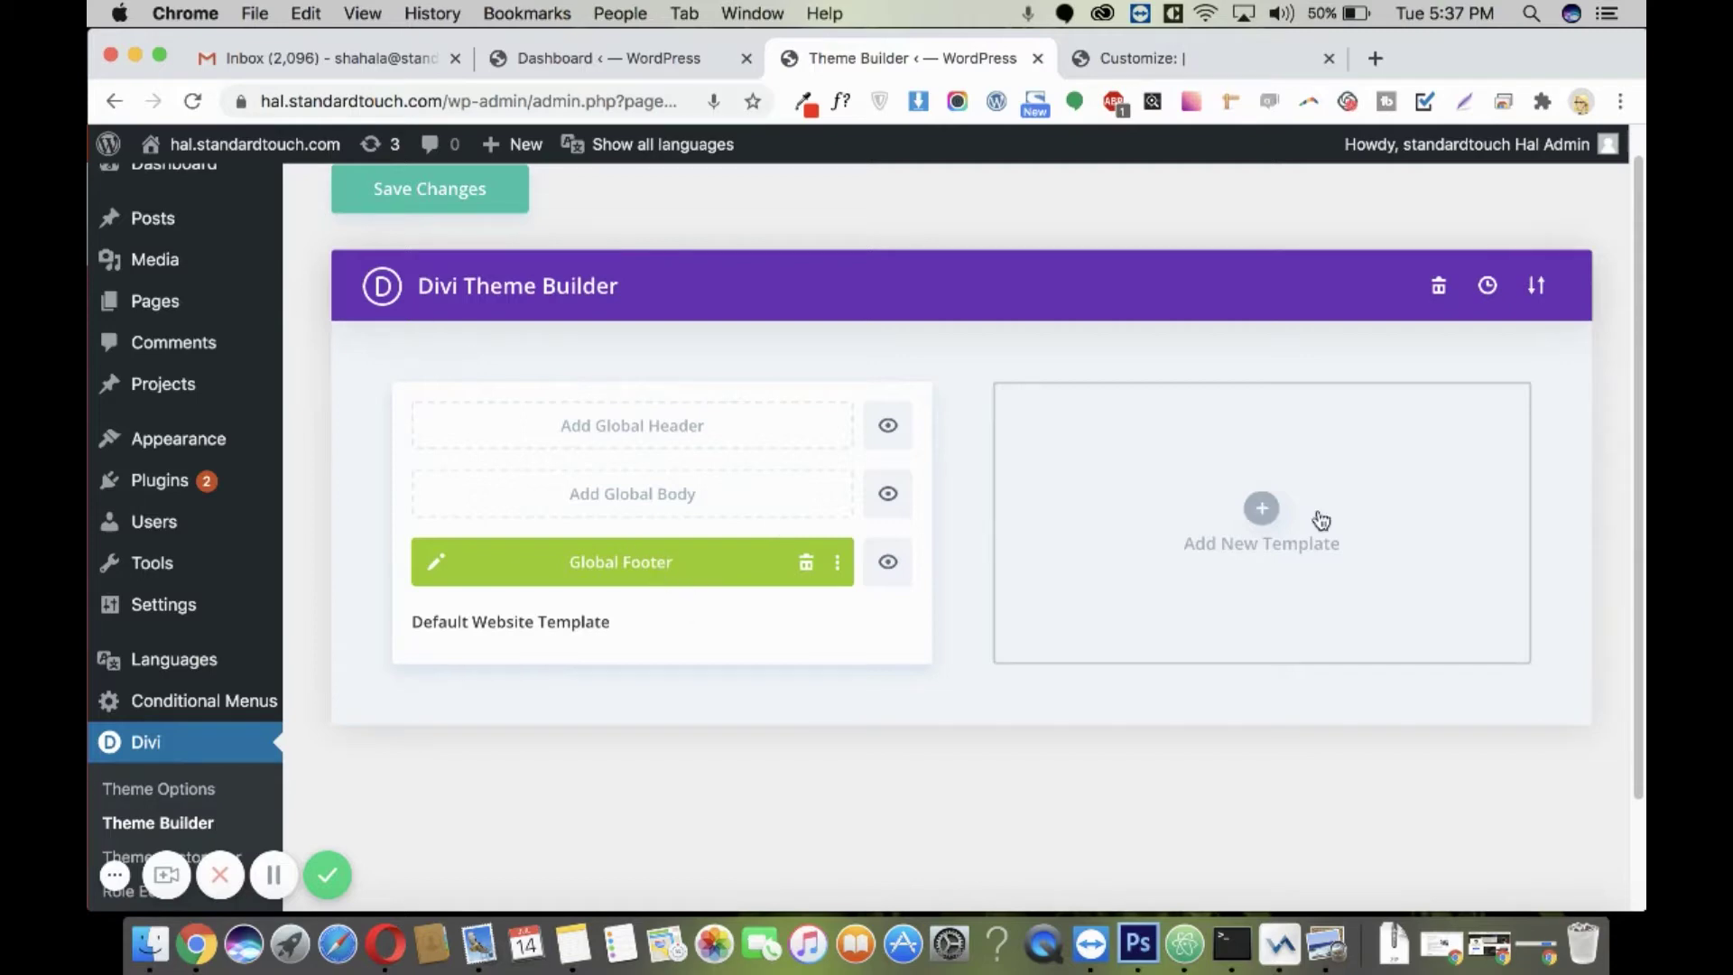
left_click(1268, 511)
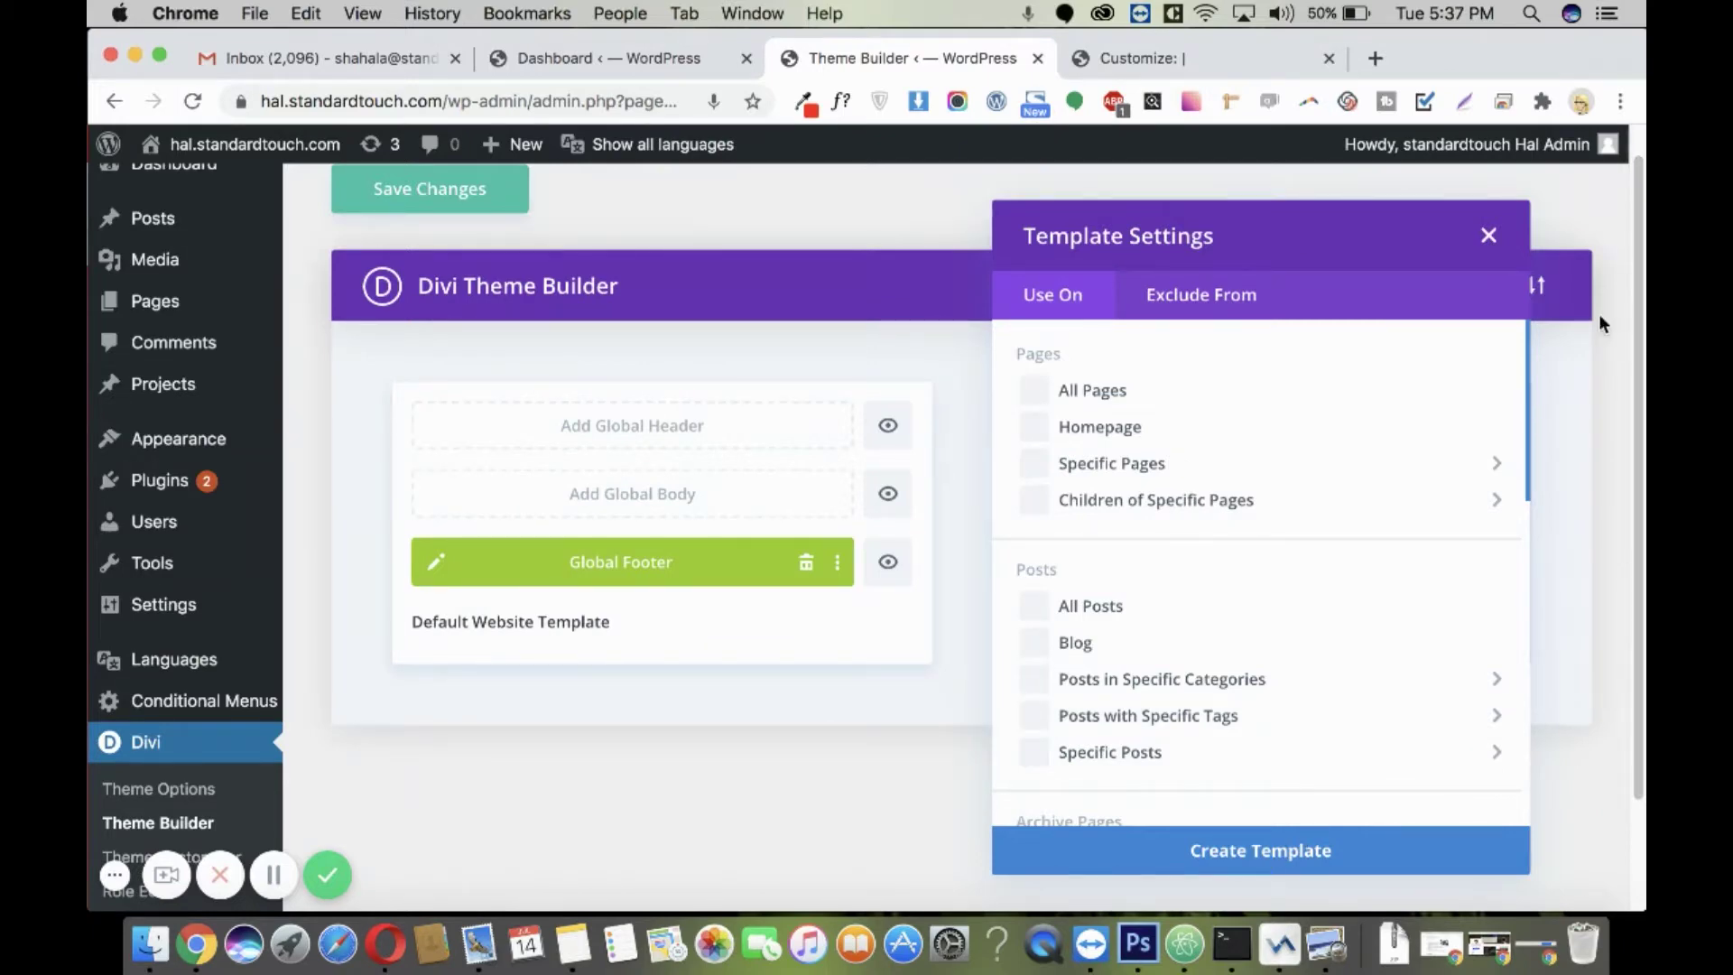
Create a new template assigned to Specific Pages: Home-arabic.
left_click(1489, 237)
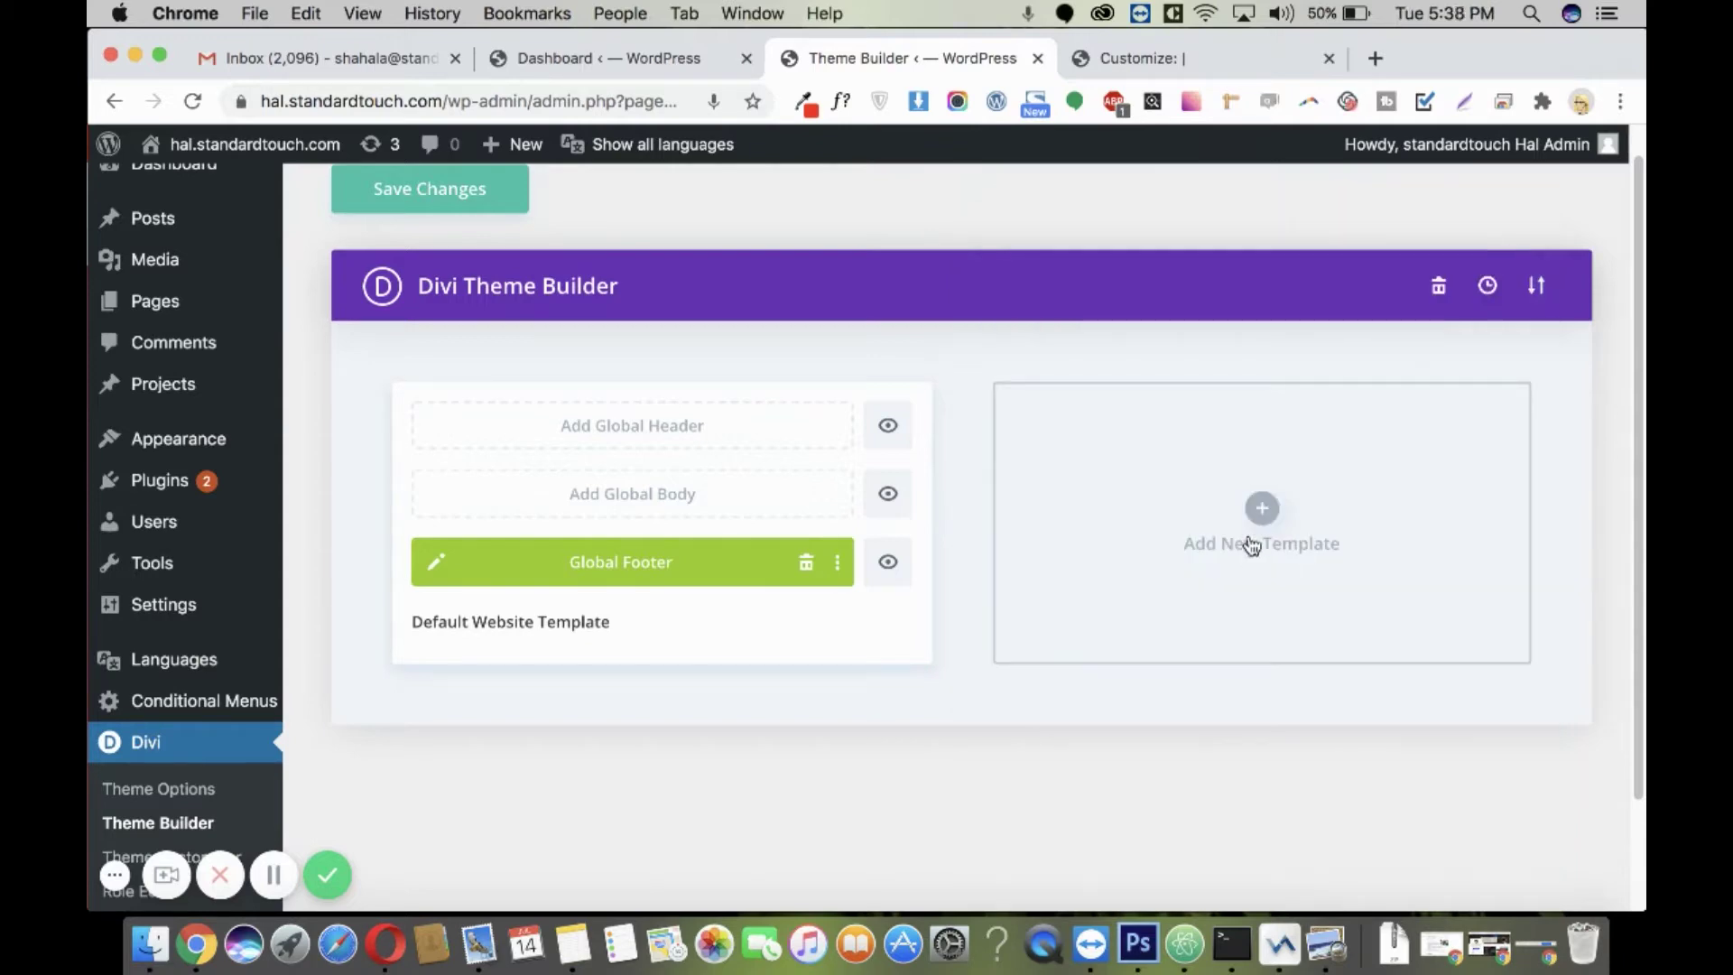
left_click(1262, 510)
mouse_move(1272, 512)
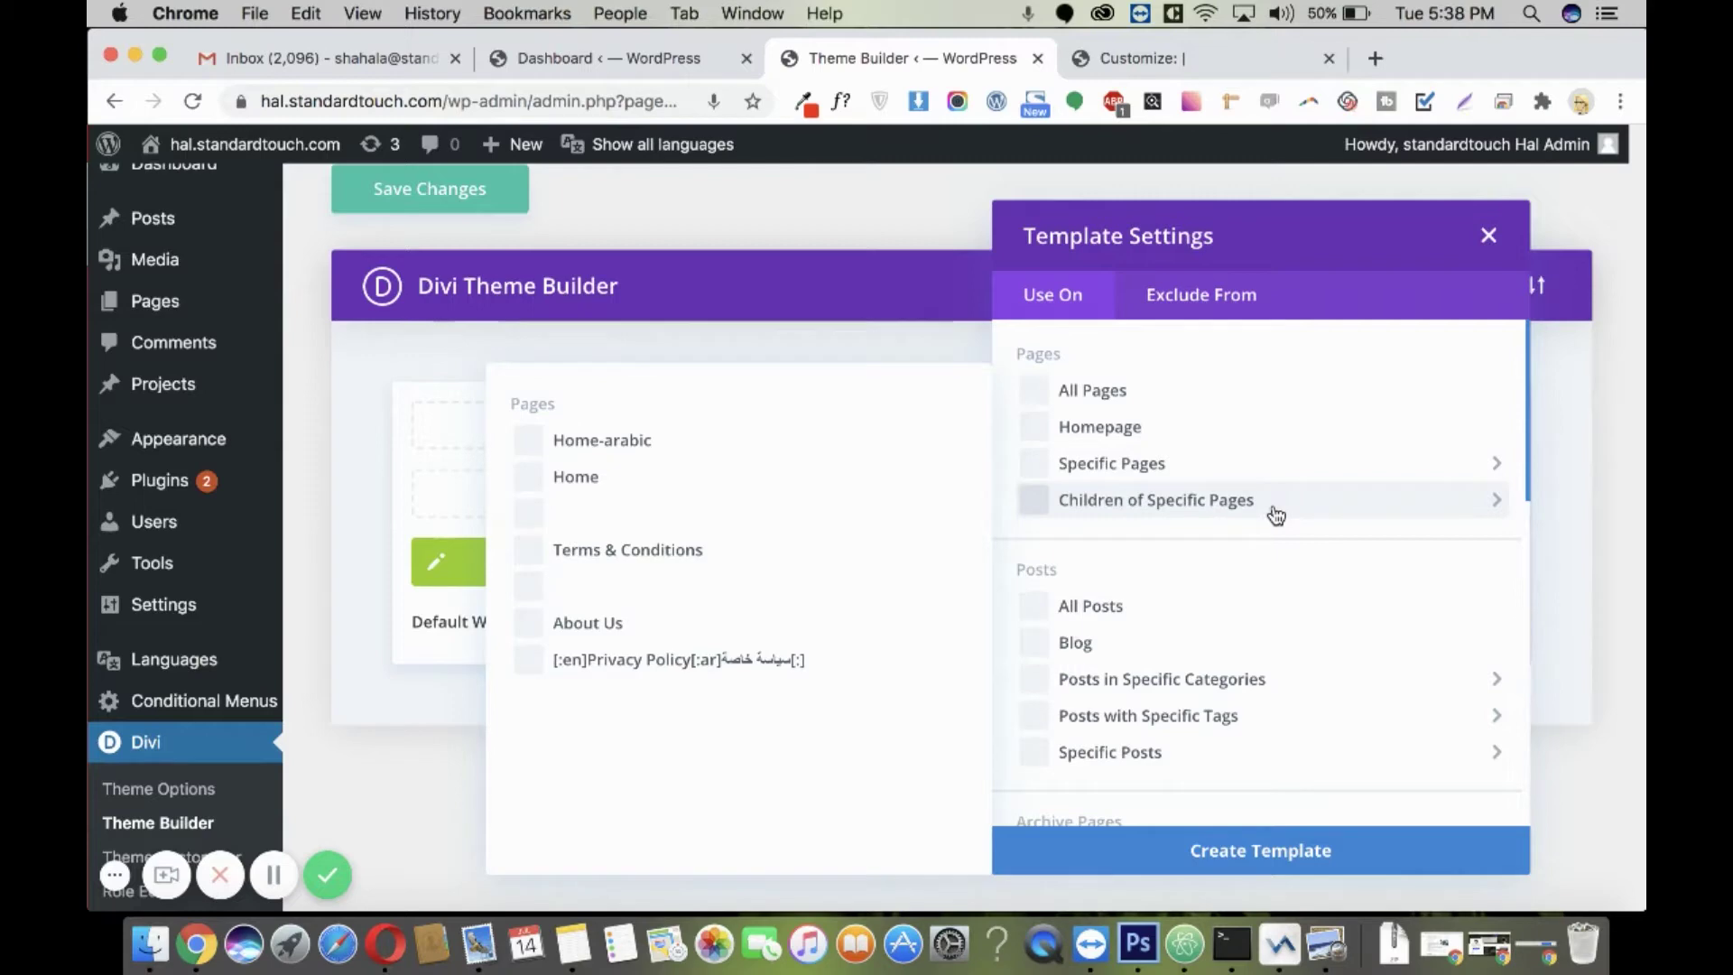
left_click(534, 442)
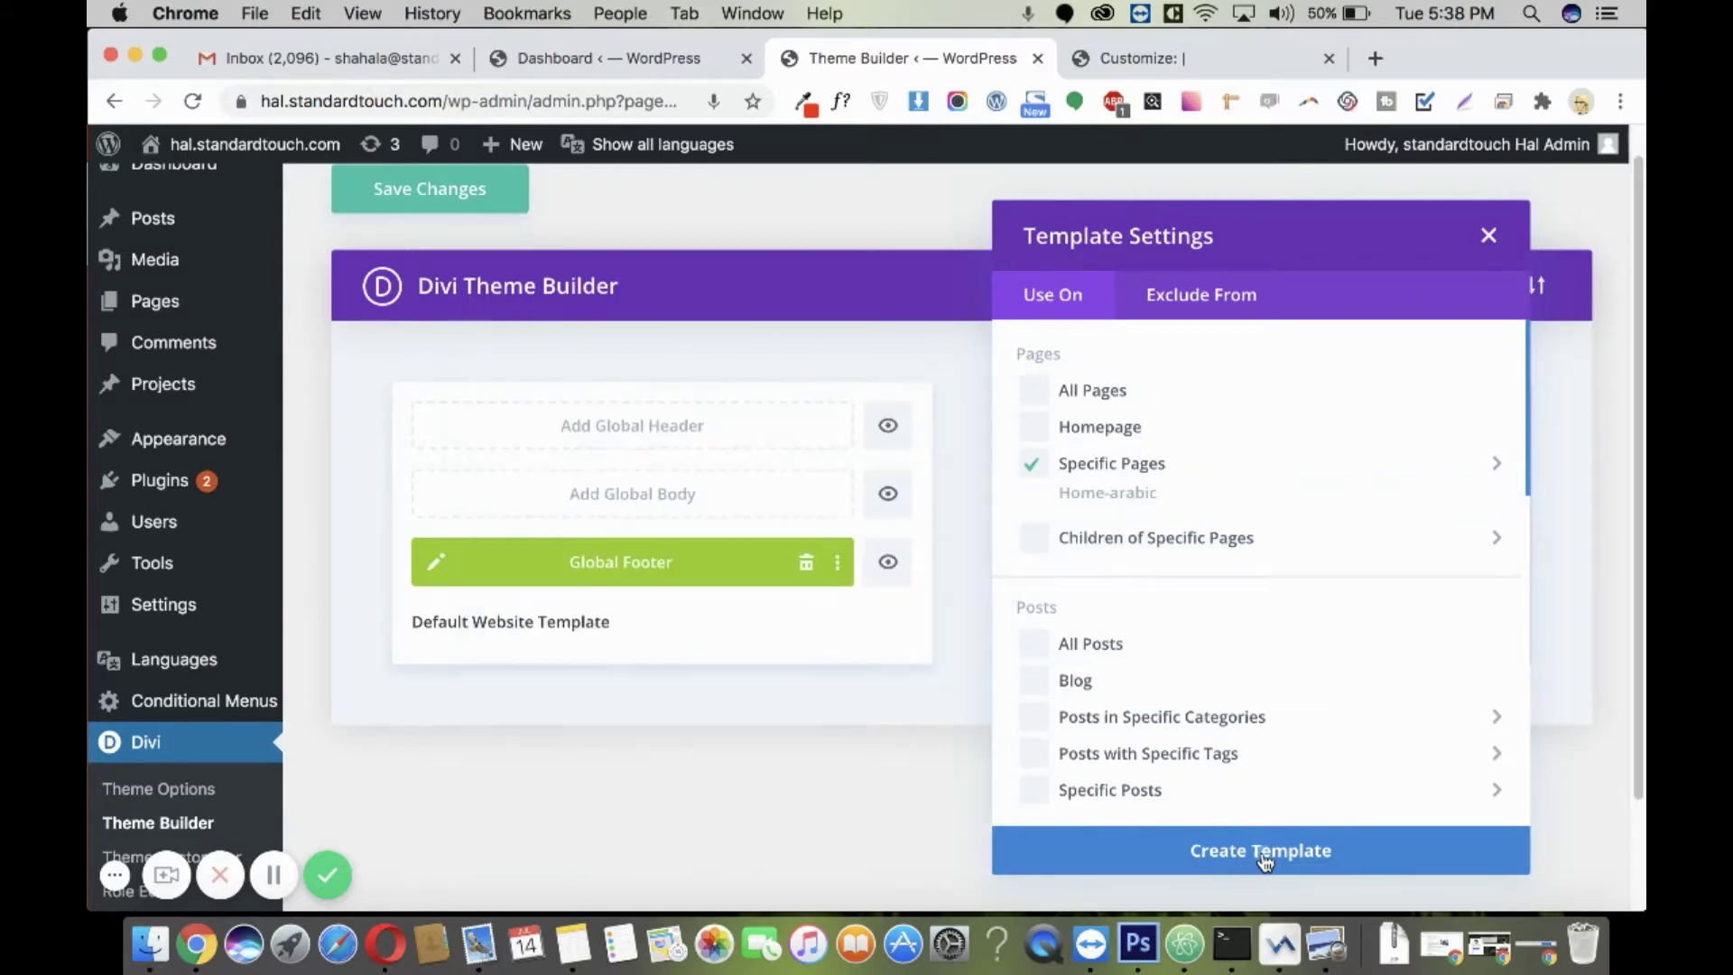
left_click(1262, 852)
Inspect the Home-arabic template's assignment settings and close them without saving.
mouse_move(1081, 588)
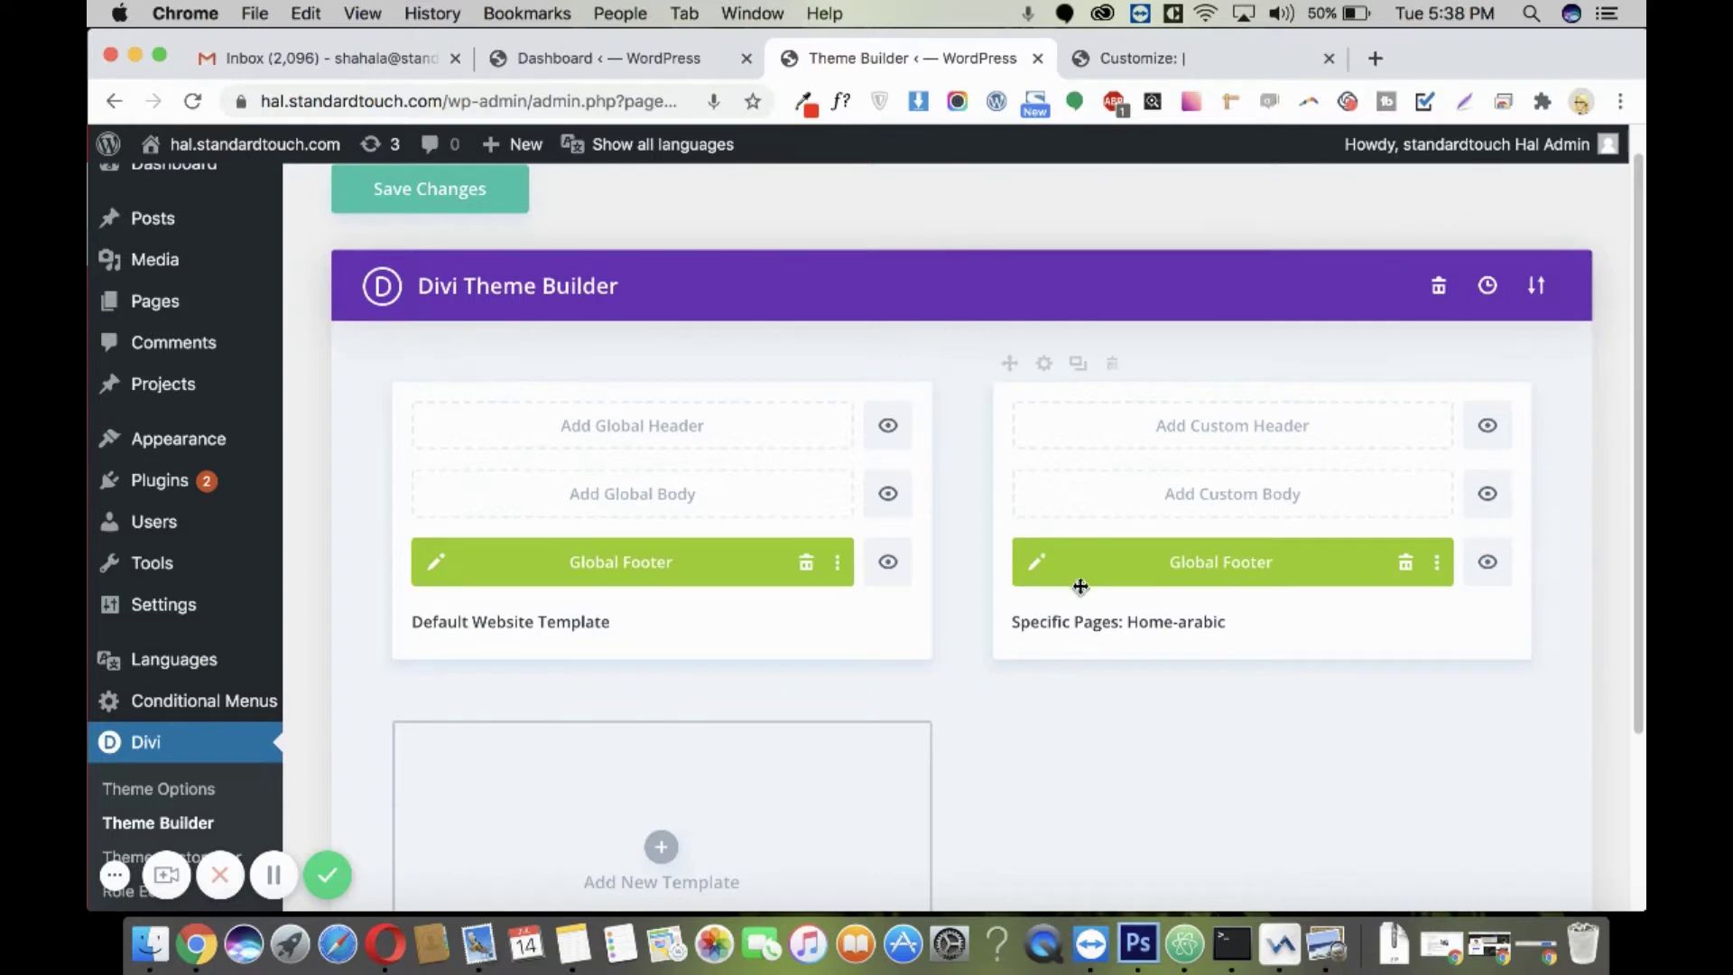
left_click(1049, 362)
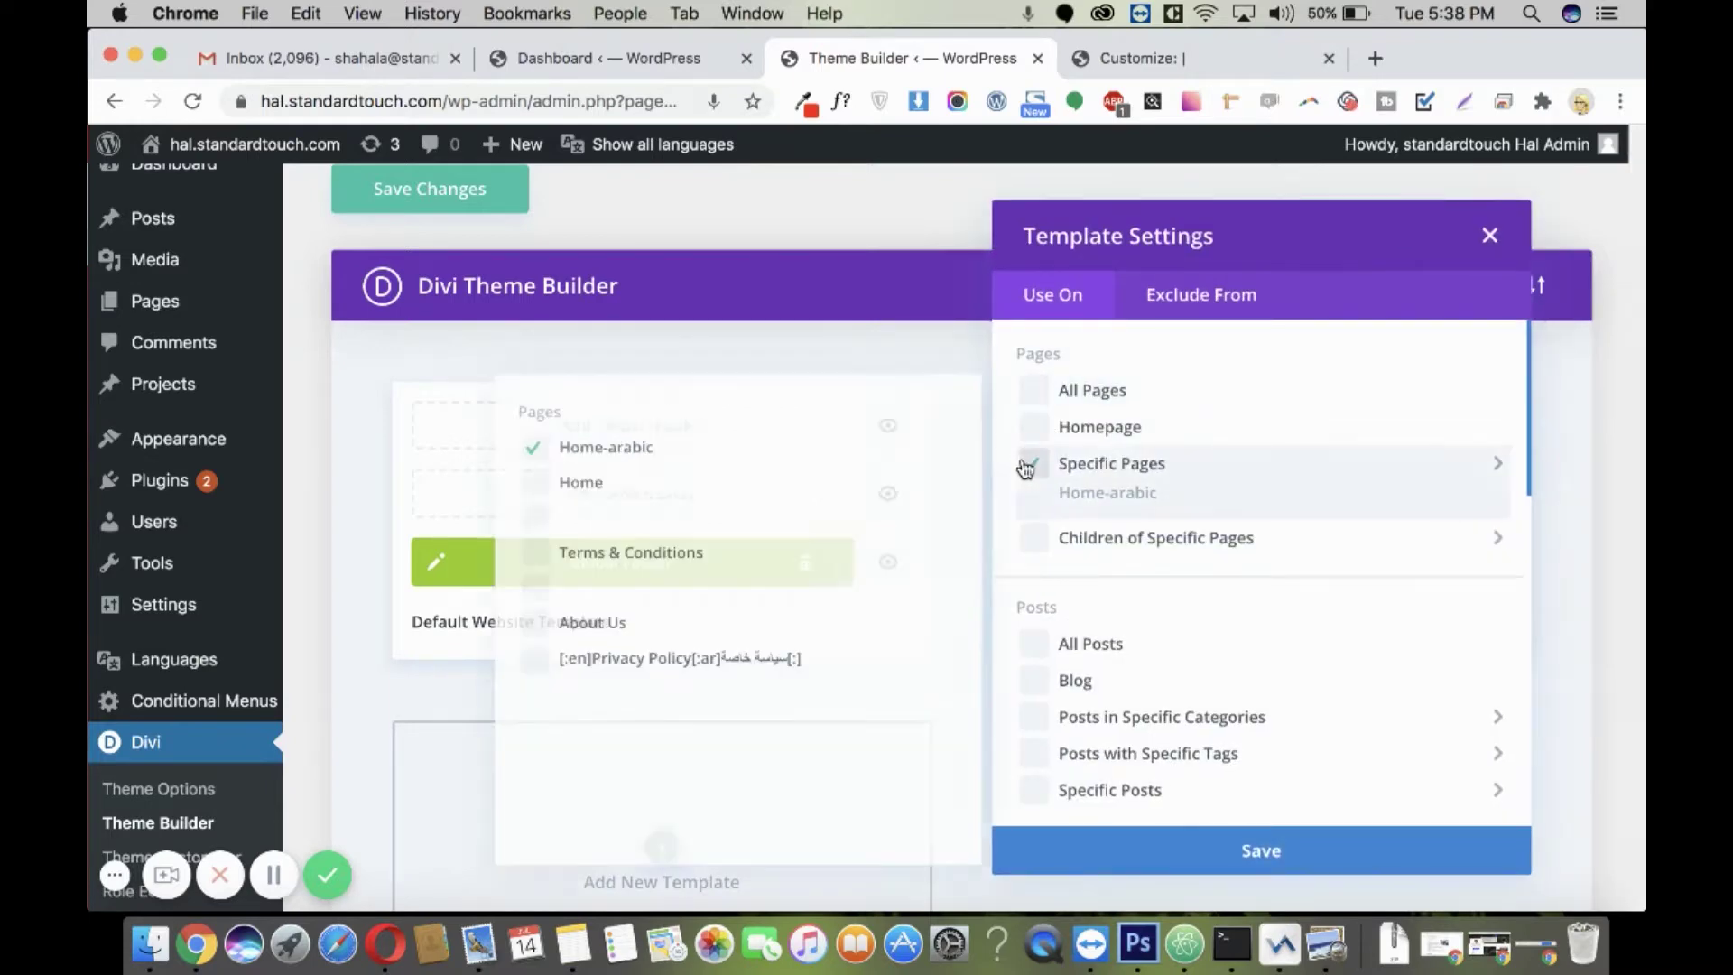
left_click(1026, 467)
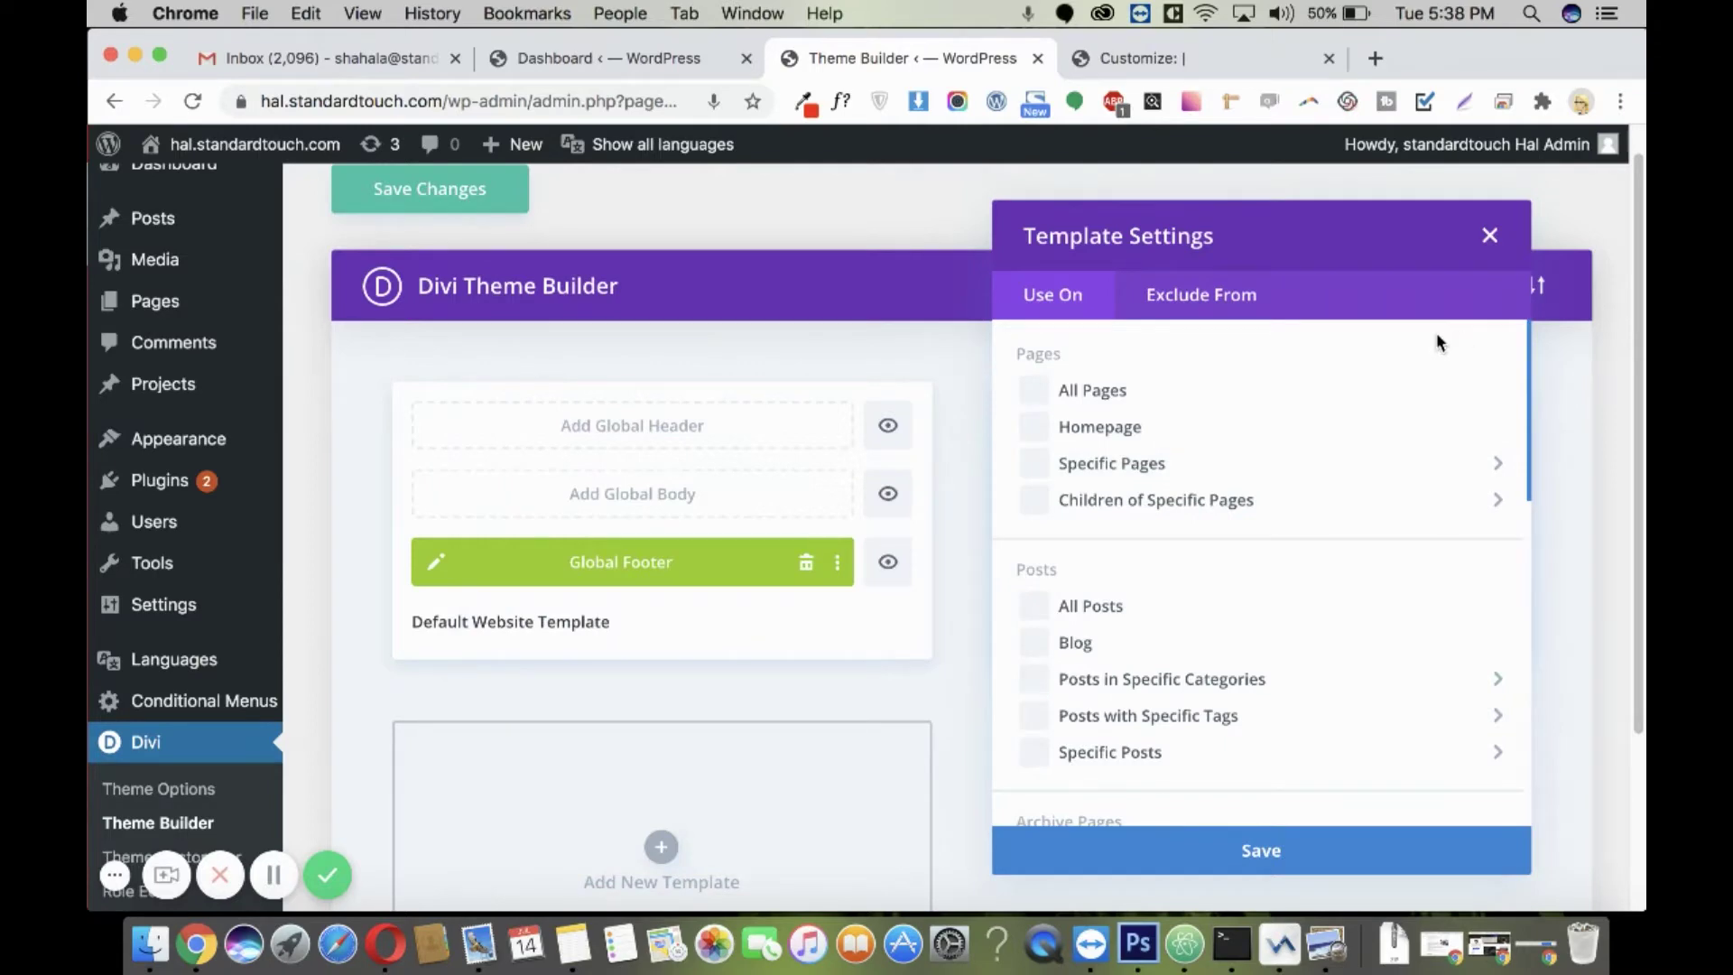
left_click(1489, 236)
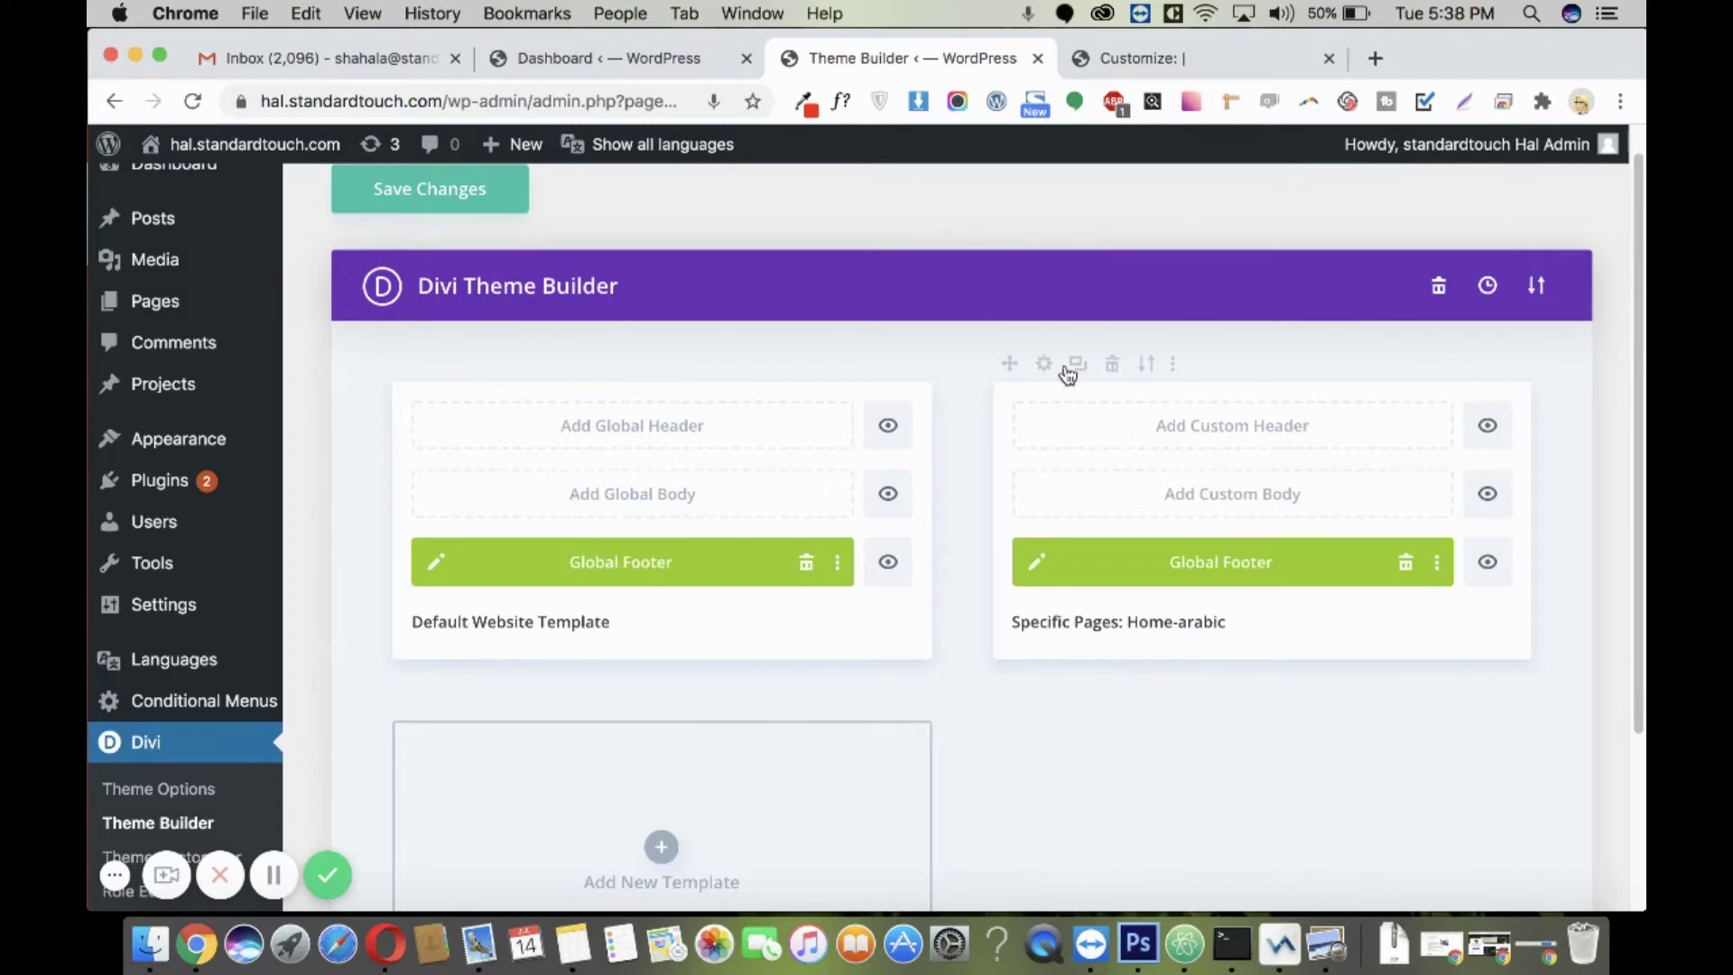
Replace Home-arabic's Global Footer with a custom footer built from scratch.
left_click(1033, 561)
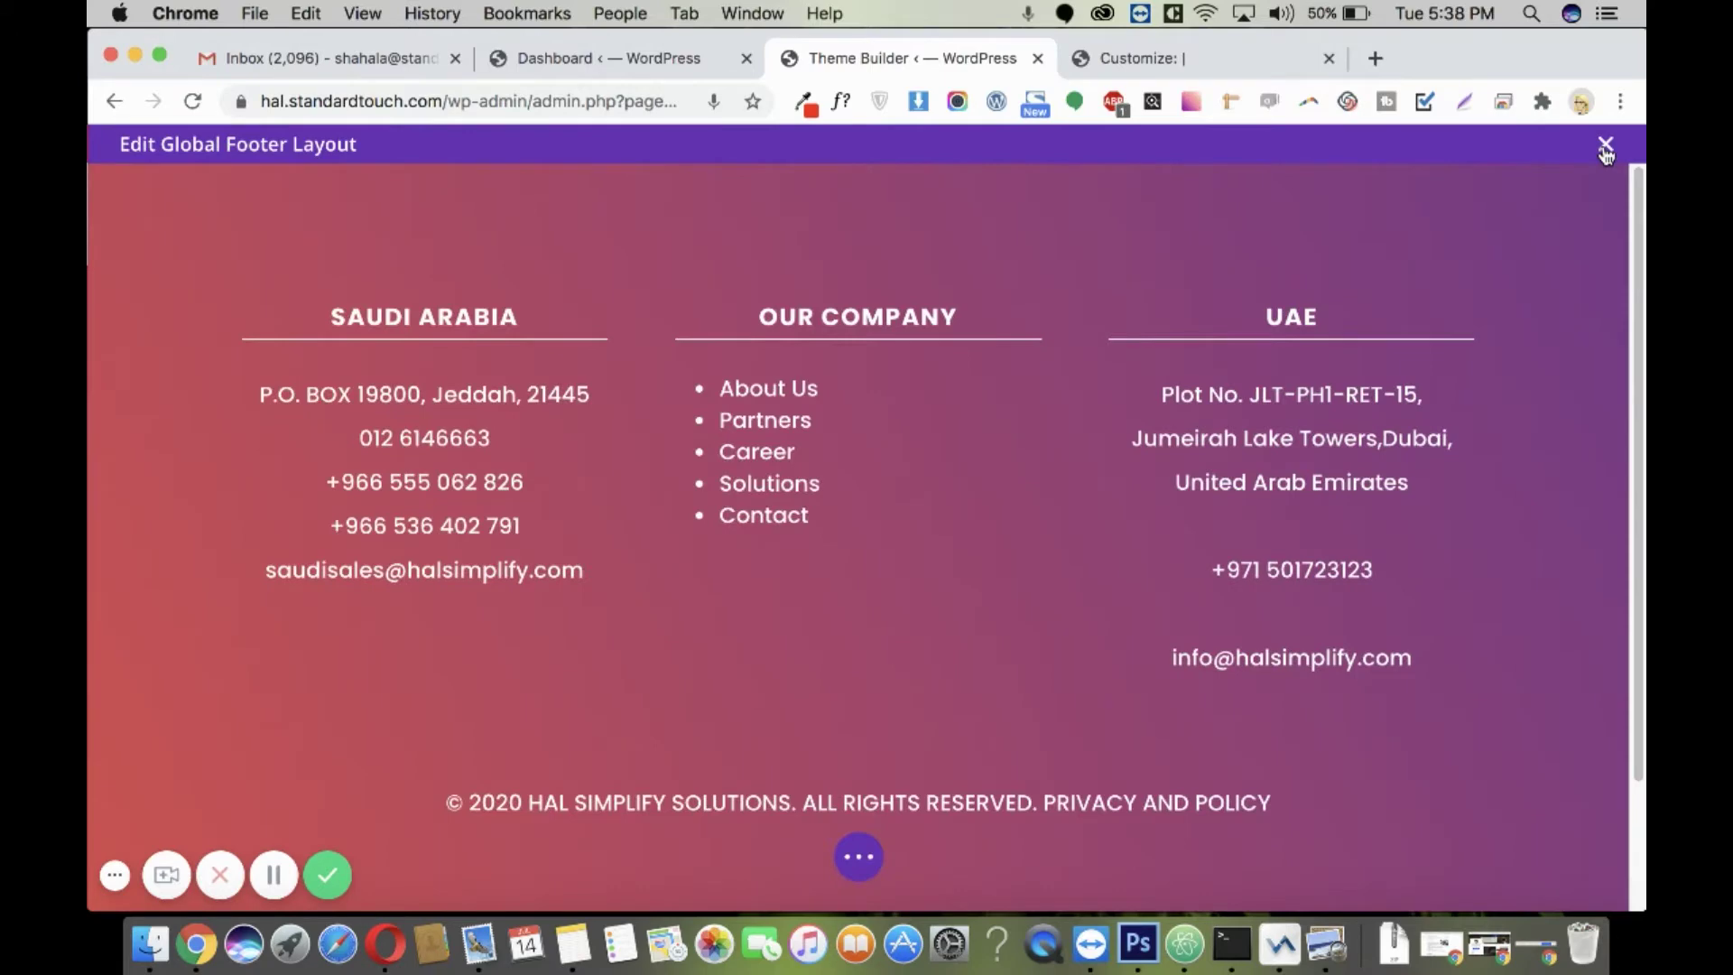
left_click(1605, 144)
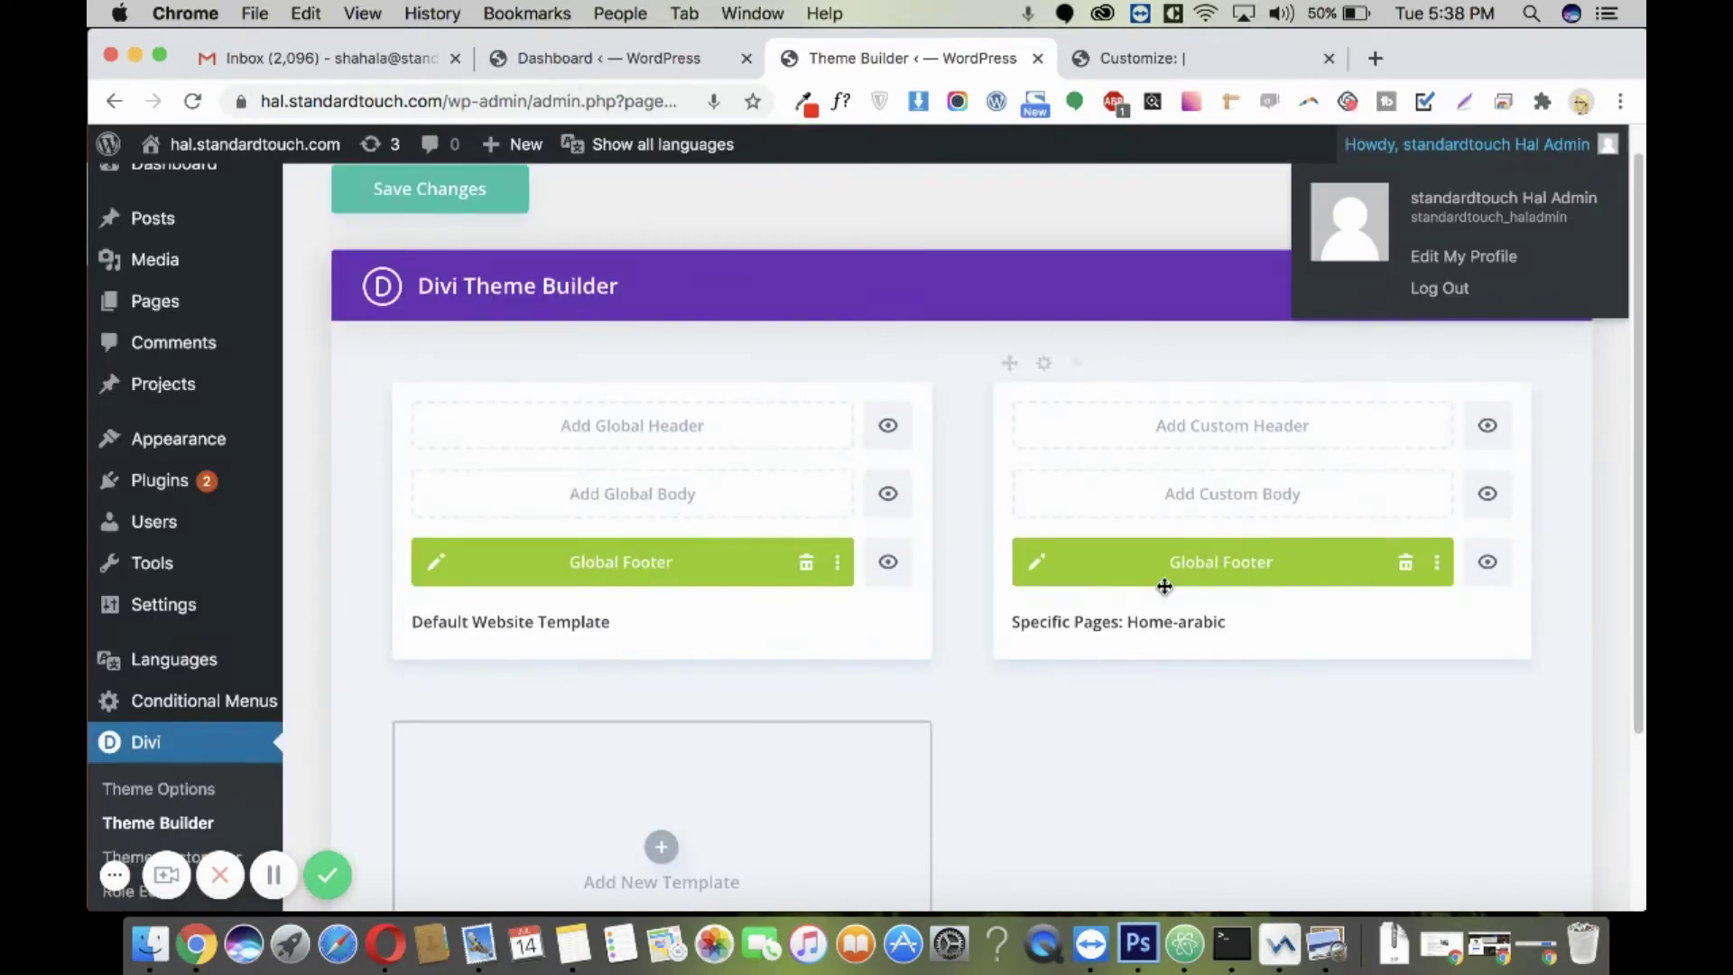
left_click(1406, 561)
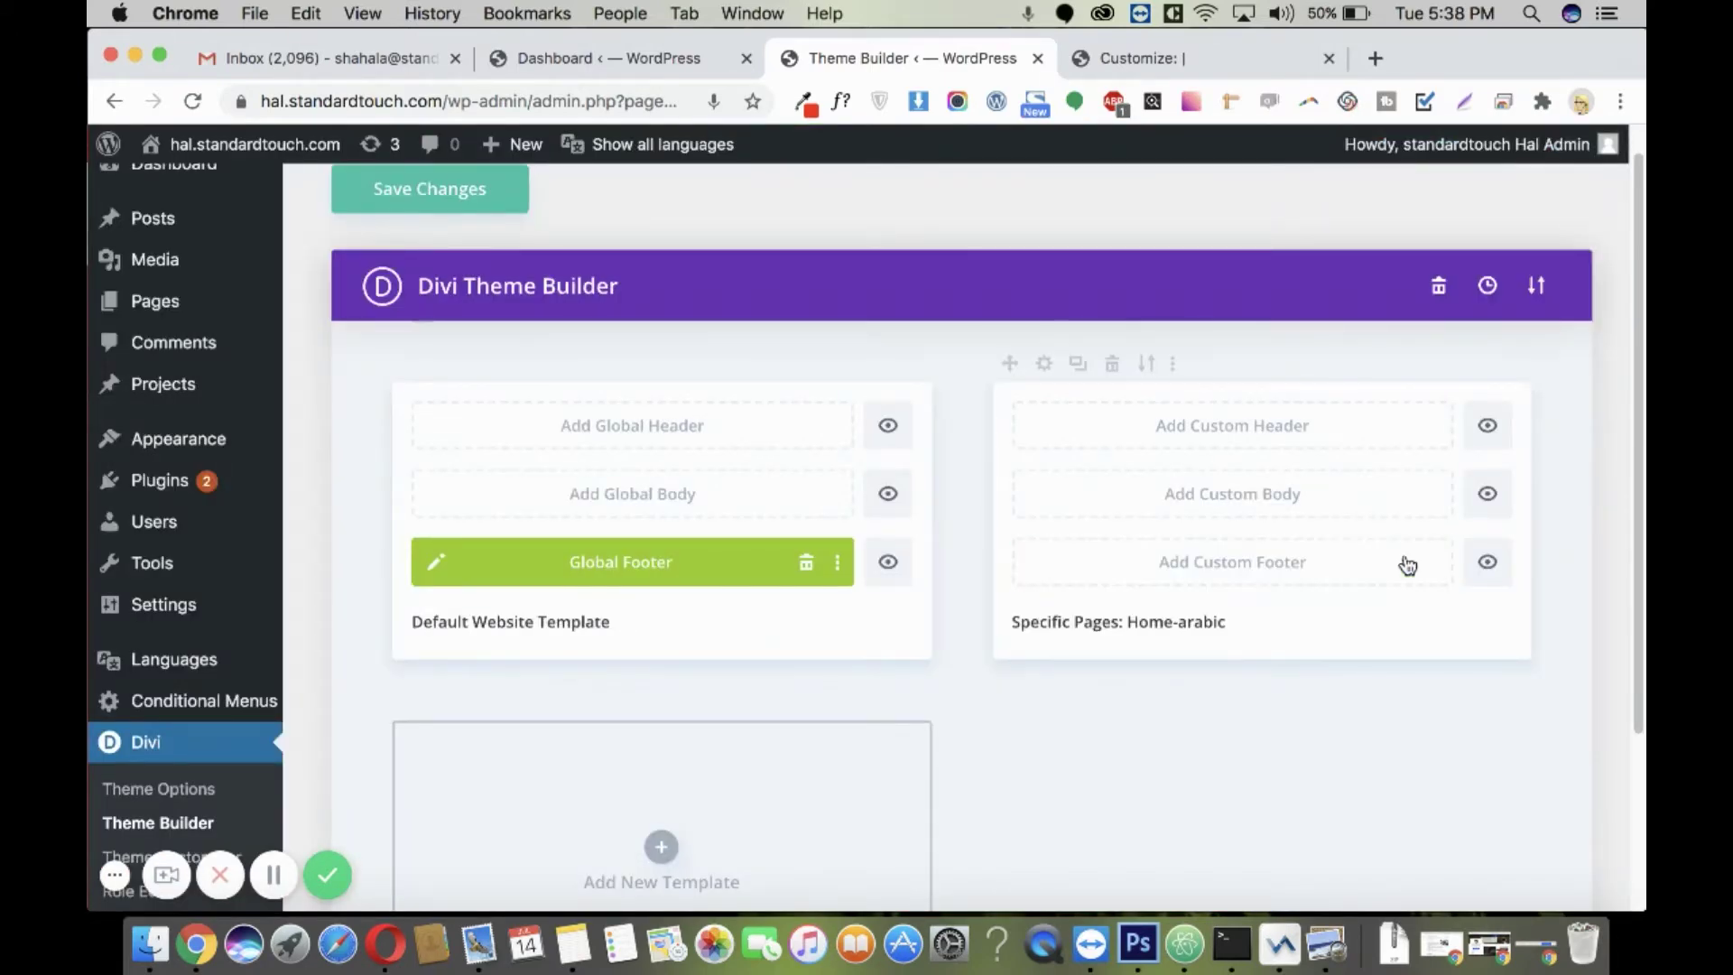
left_click(1256, 569)
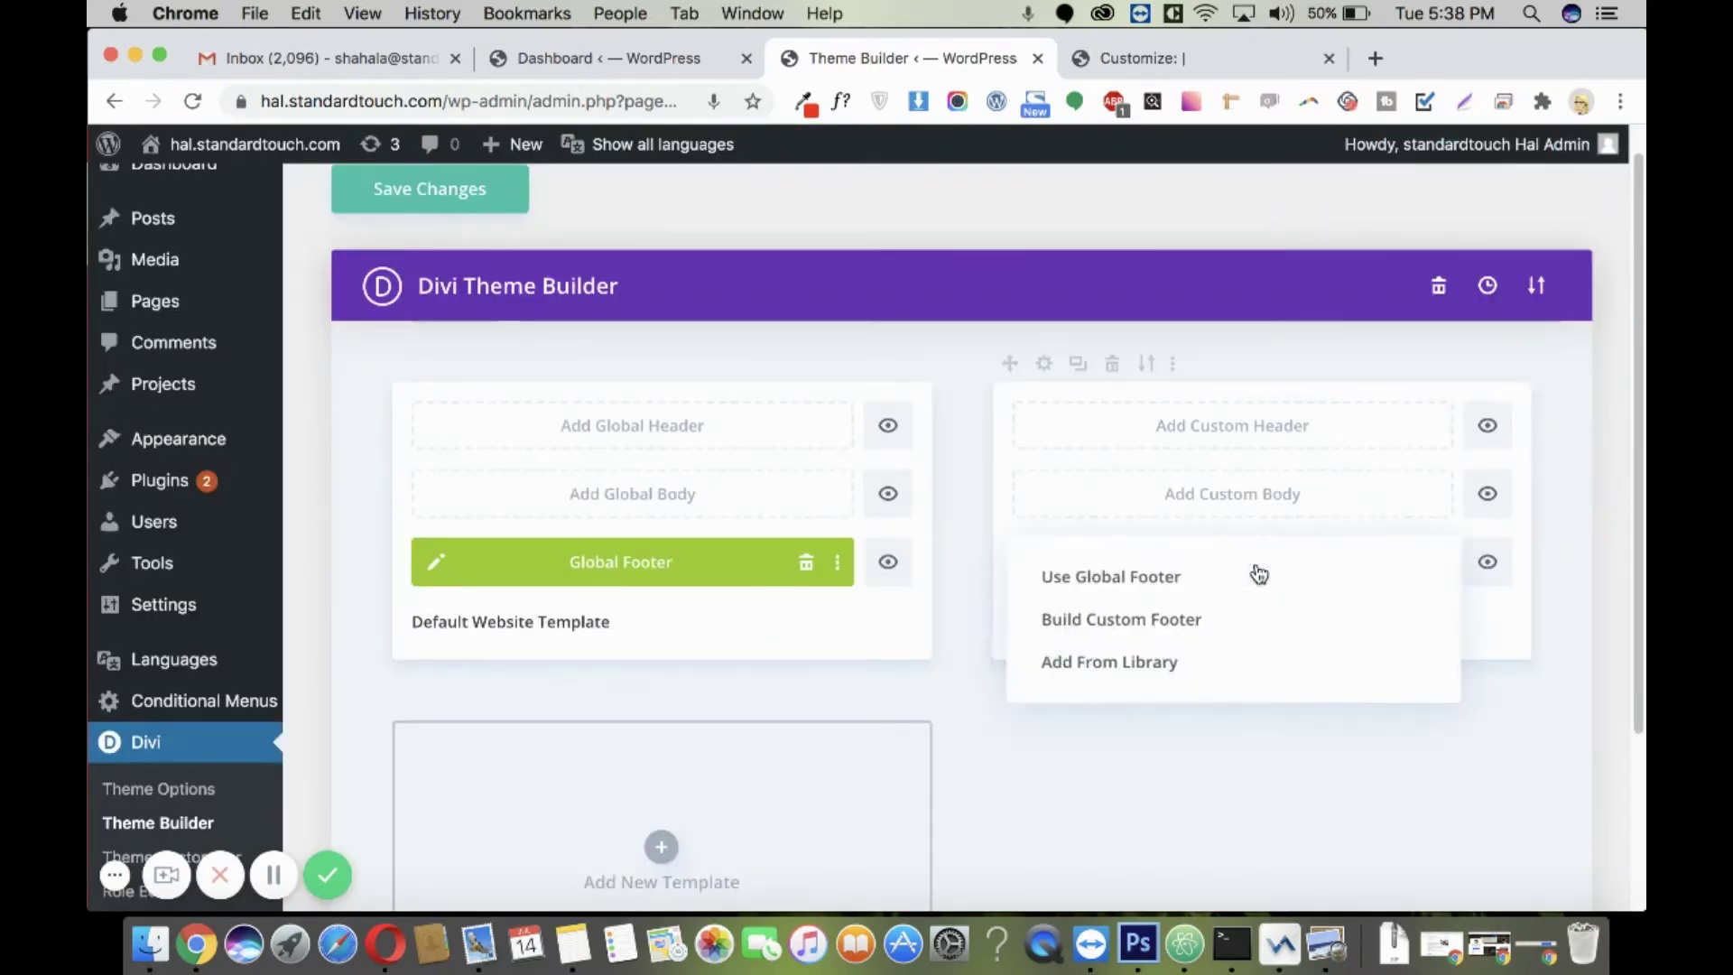
left_click(1170, 625)
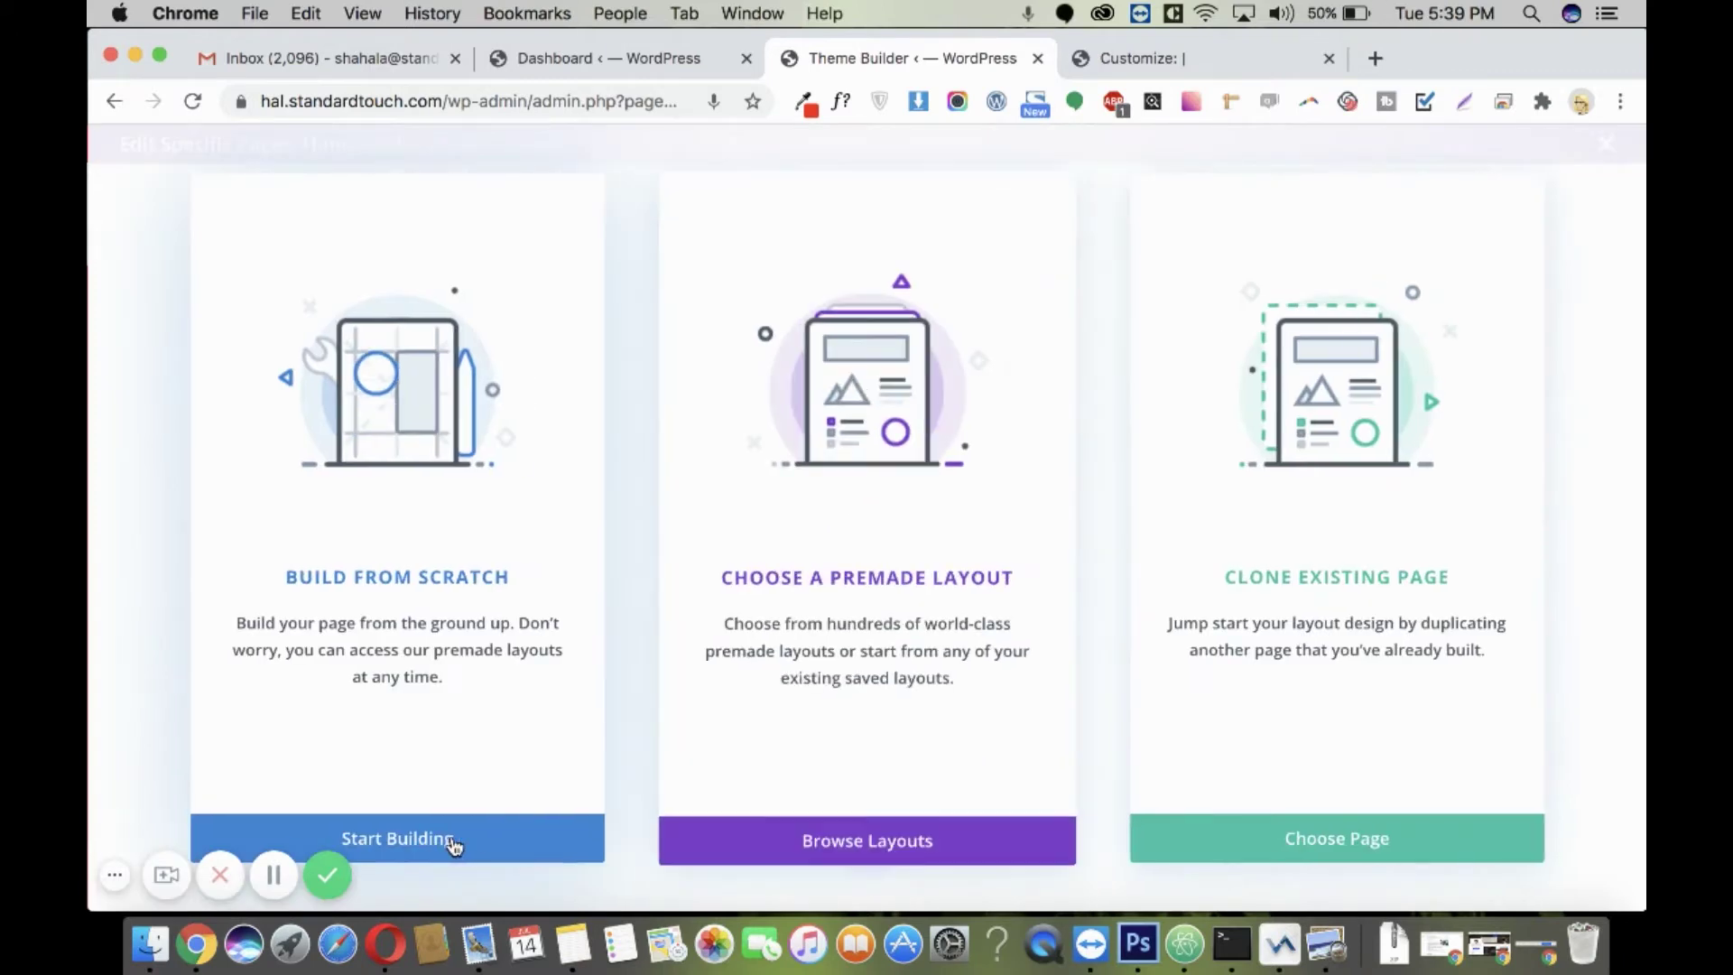
left_click(454, 843)
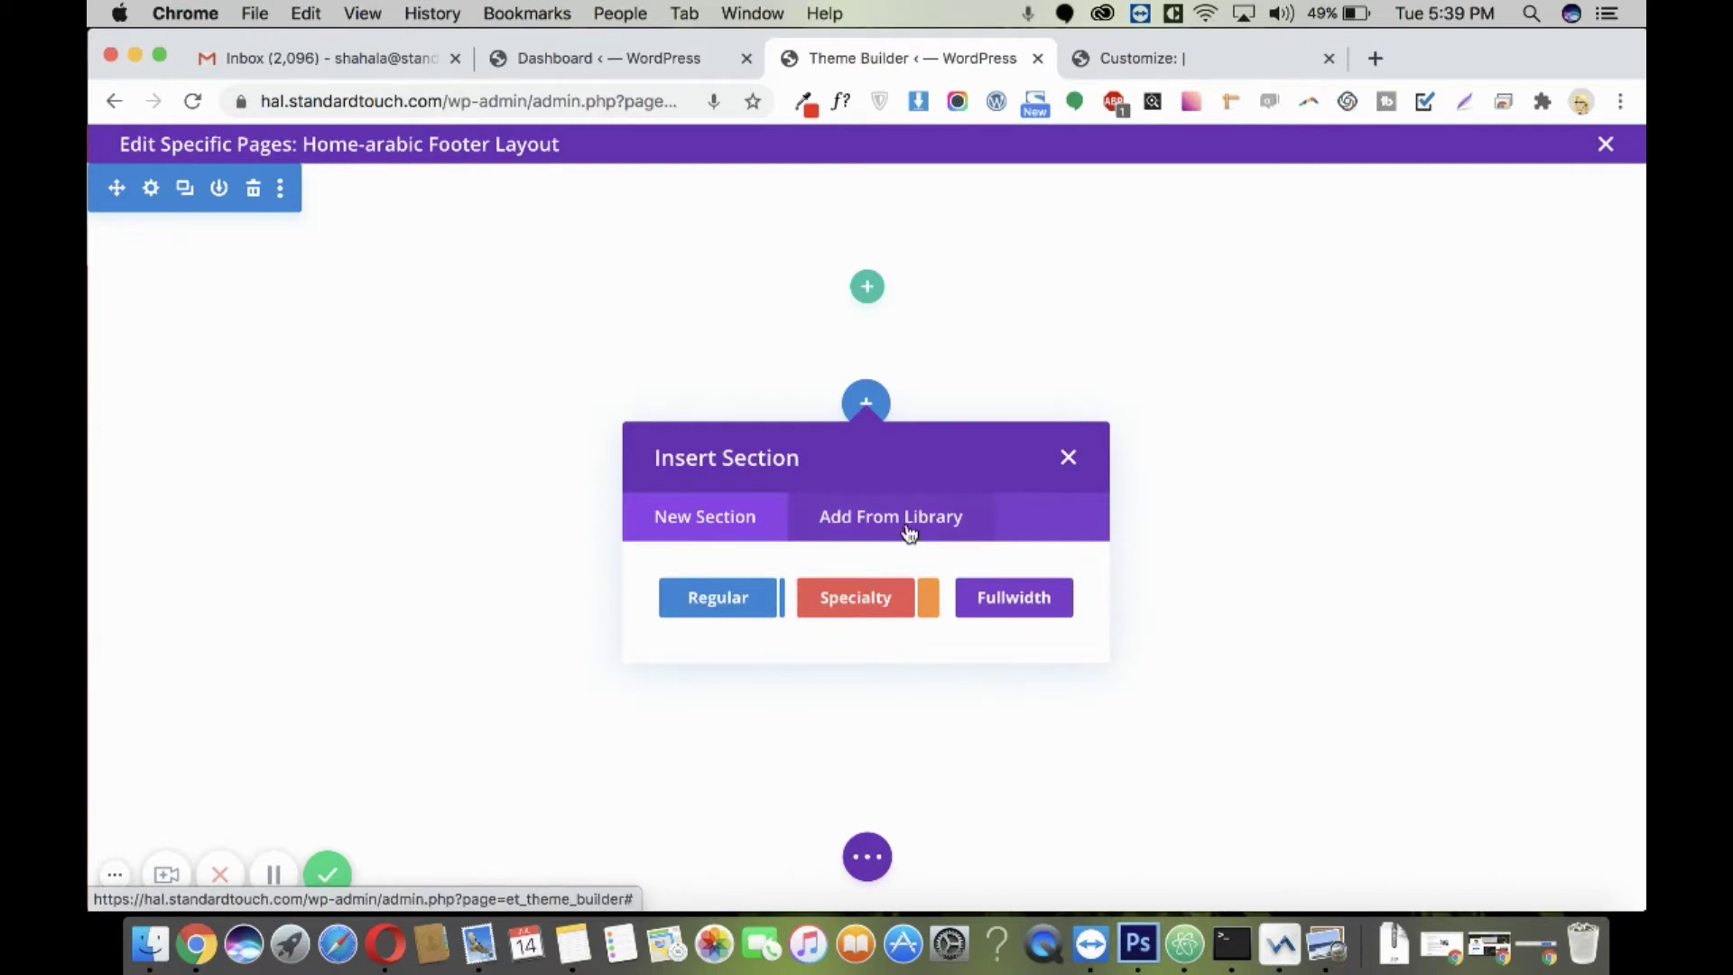
Load the ft-en library layout into the Home-arabic footer.
left_click(909, 534)
left_click(777, 694)
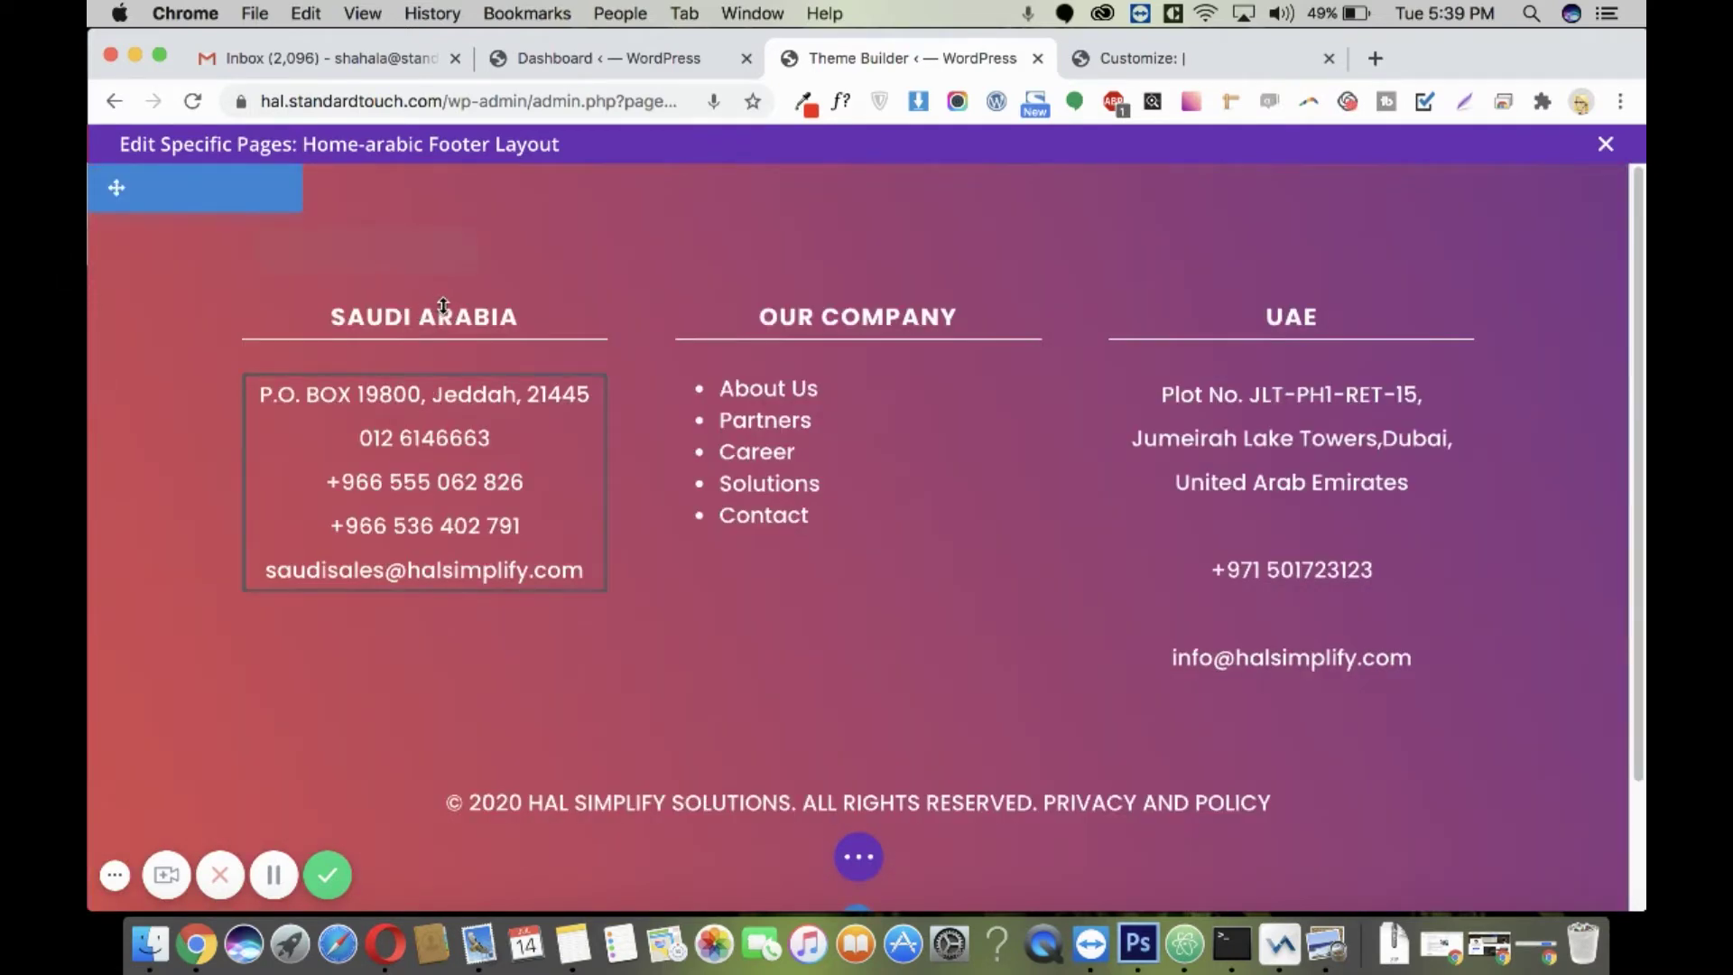
mouse_move(382, 361)
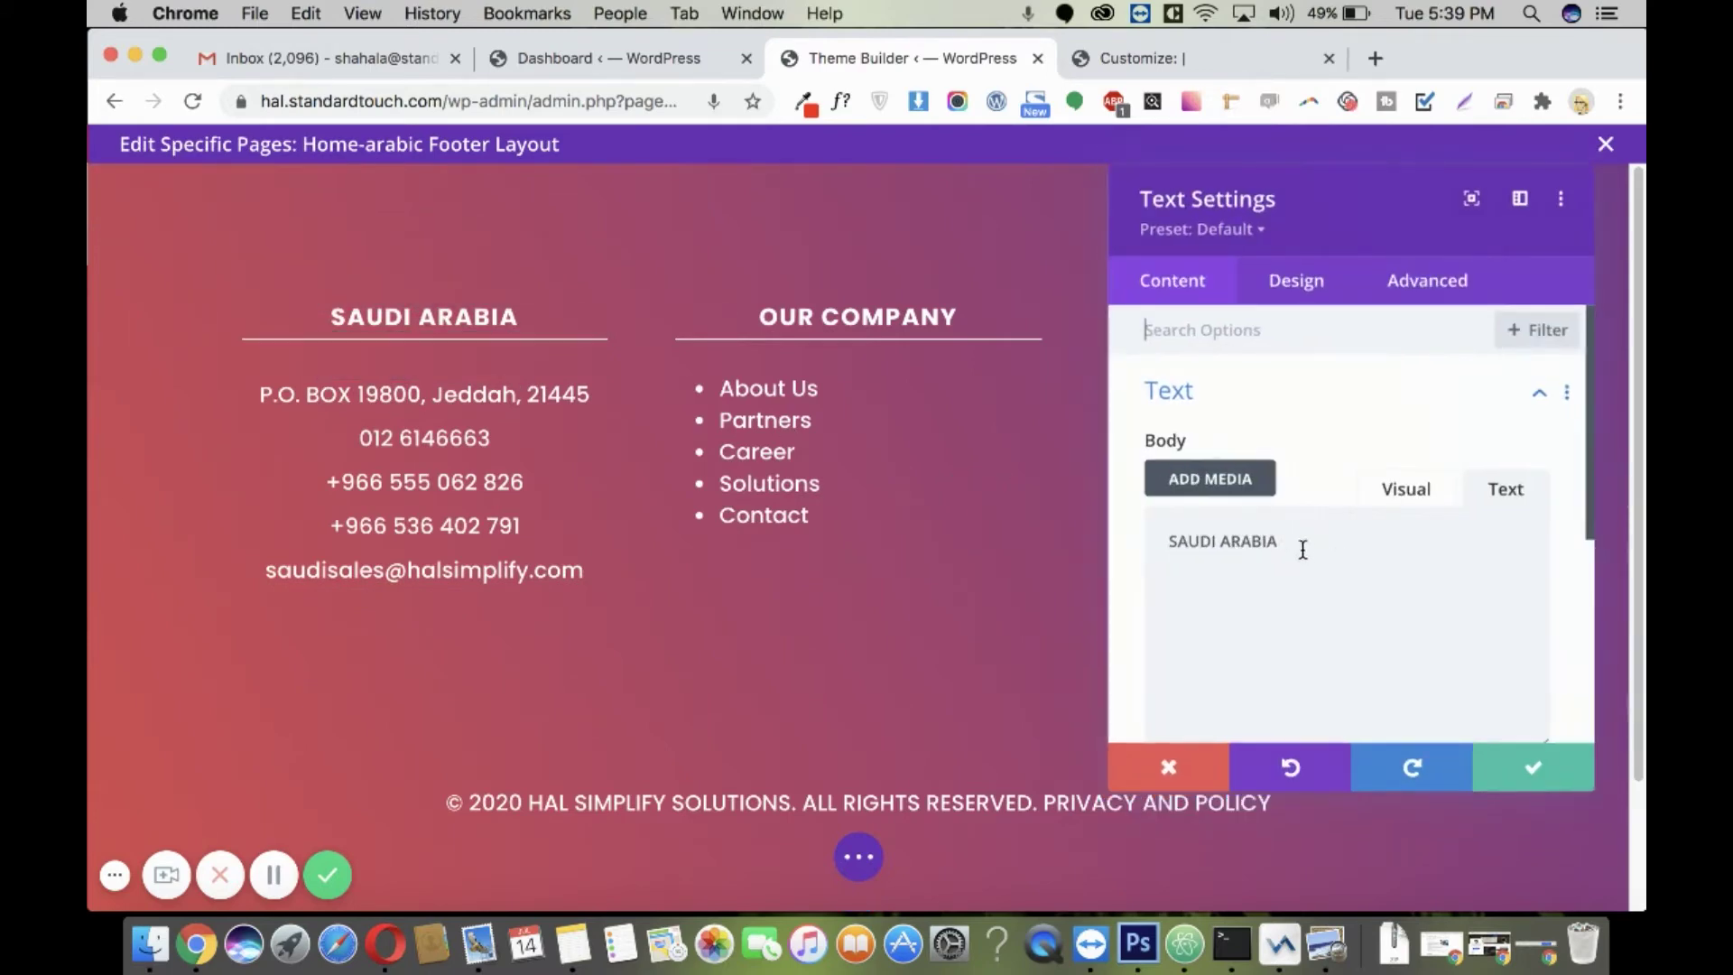
Change the first heading text to 'SAUDI ARABIA arabic'.
left_click(1305, 543)
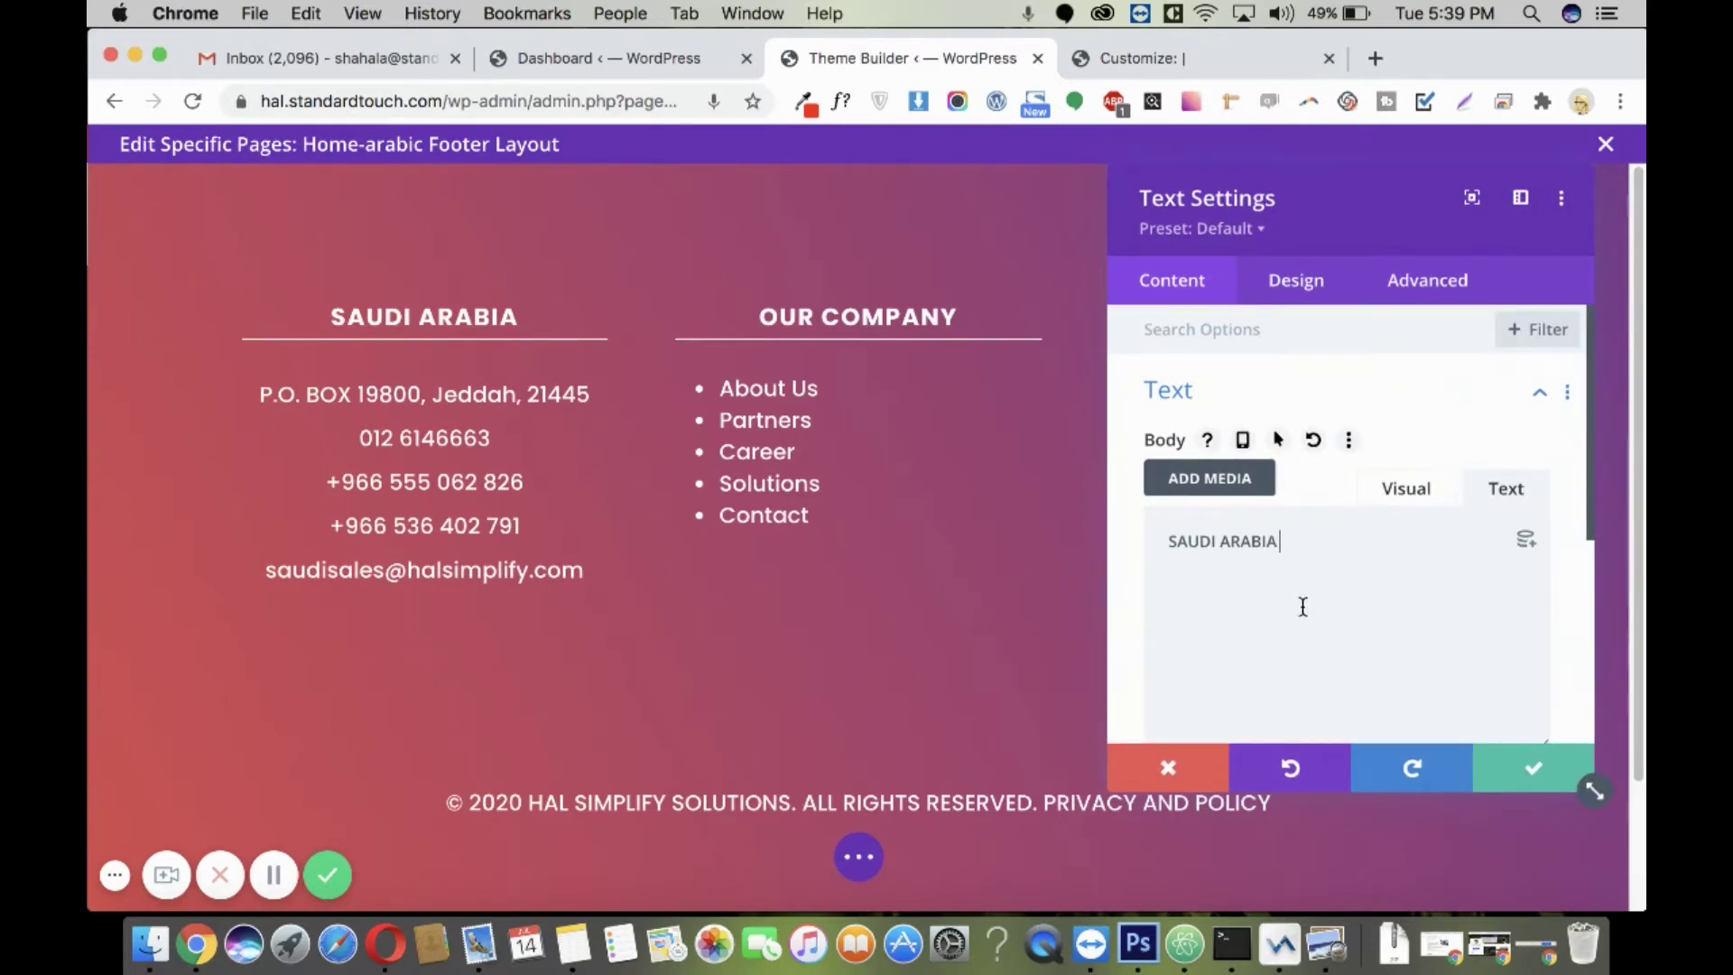
type("arabic")
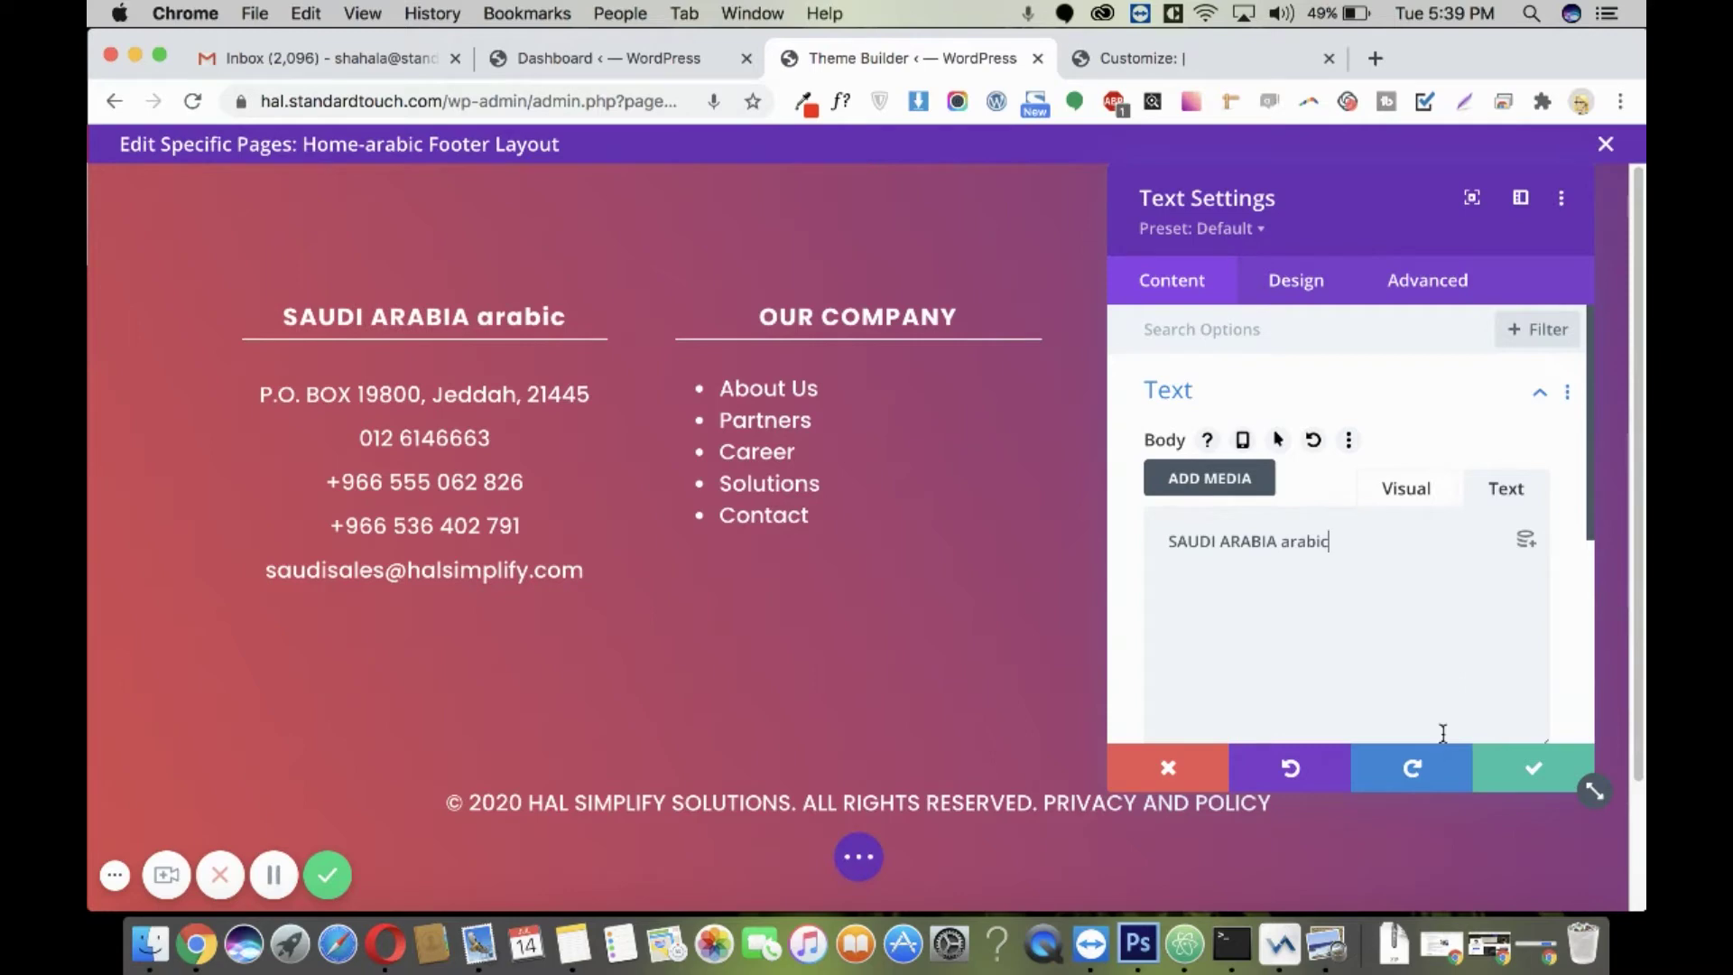
left_click(1514, 769)
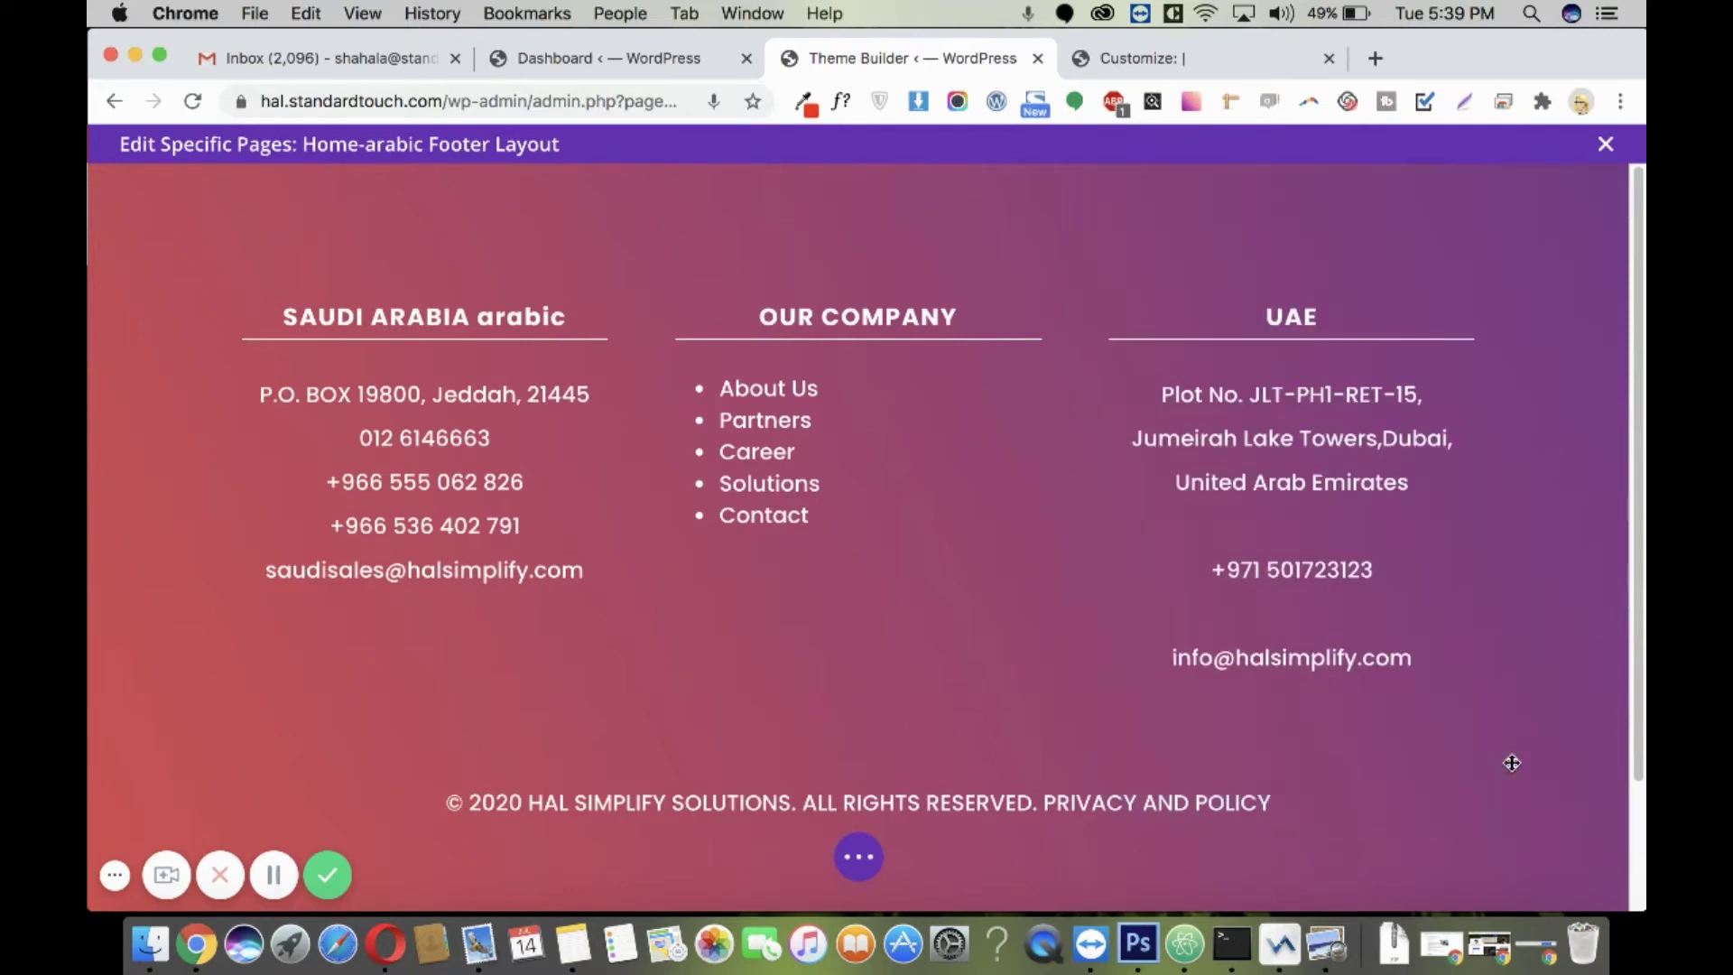
left_click(862, 859)
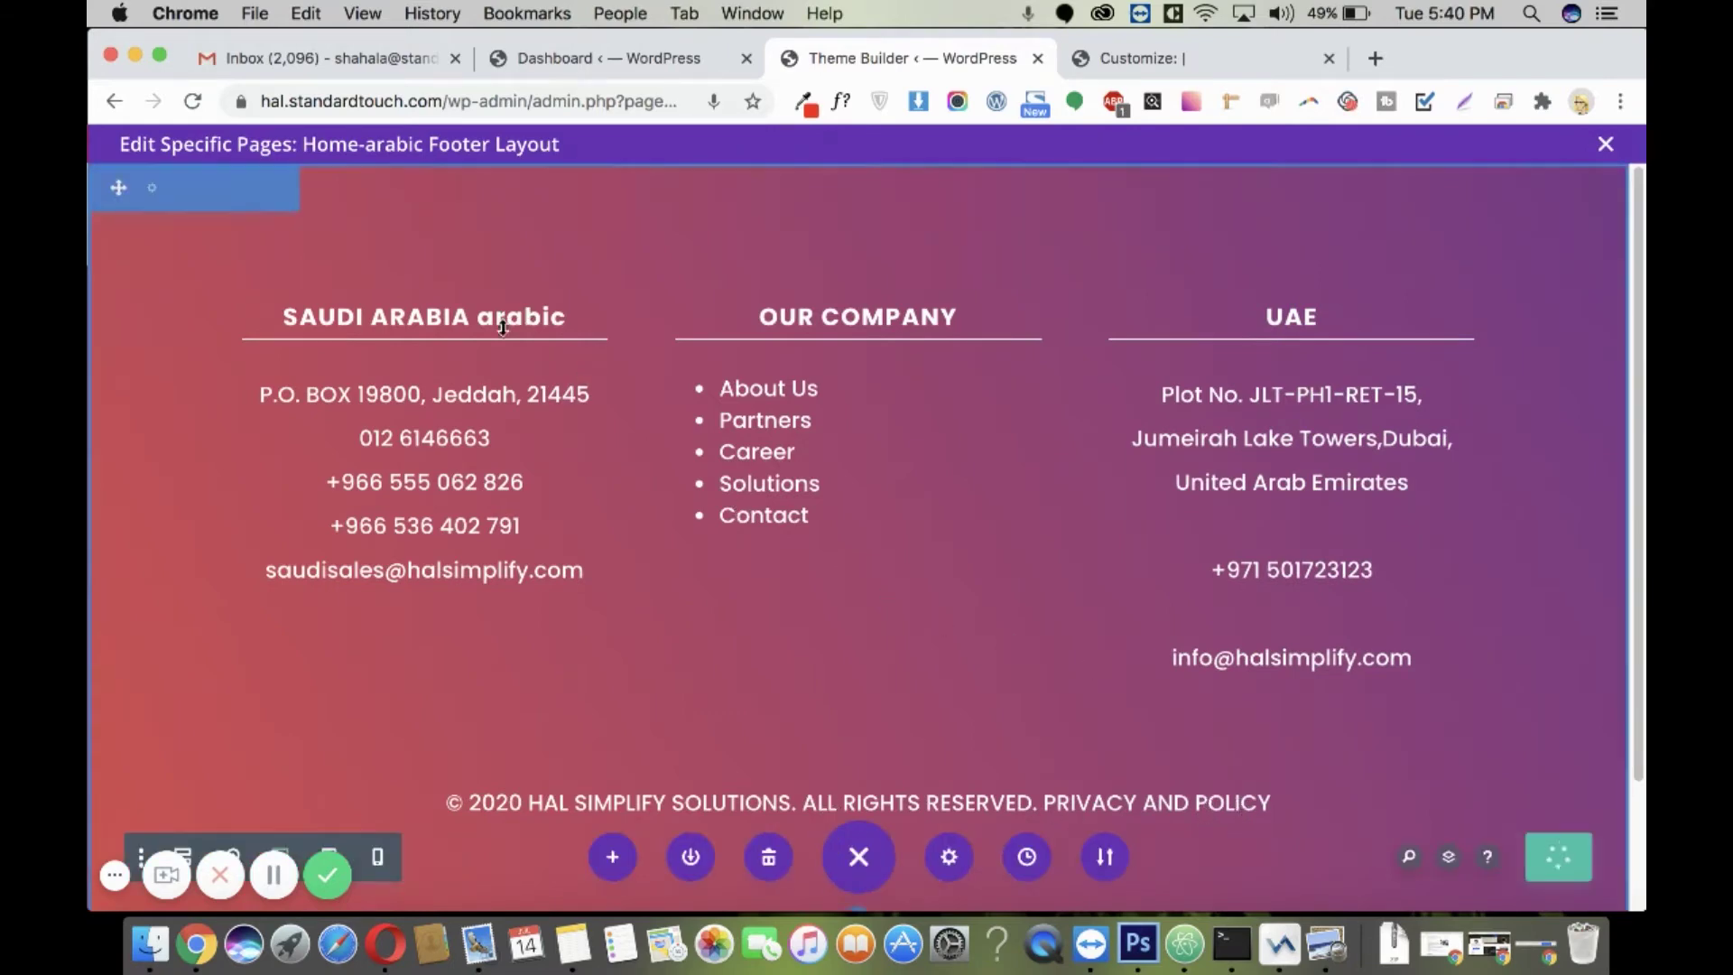
Save the Theme Builder changes for Home-arabic's Custom Footer.
mouse_move(583, 328)
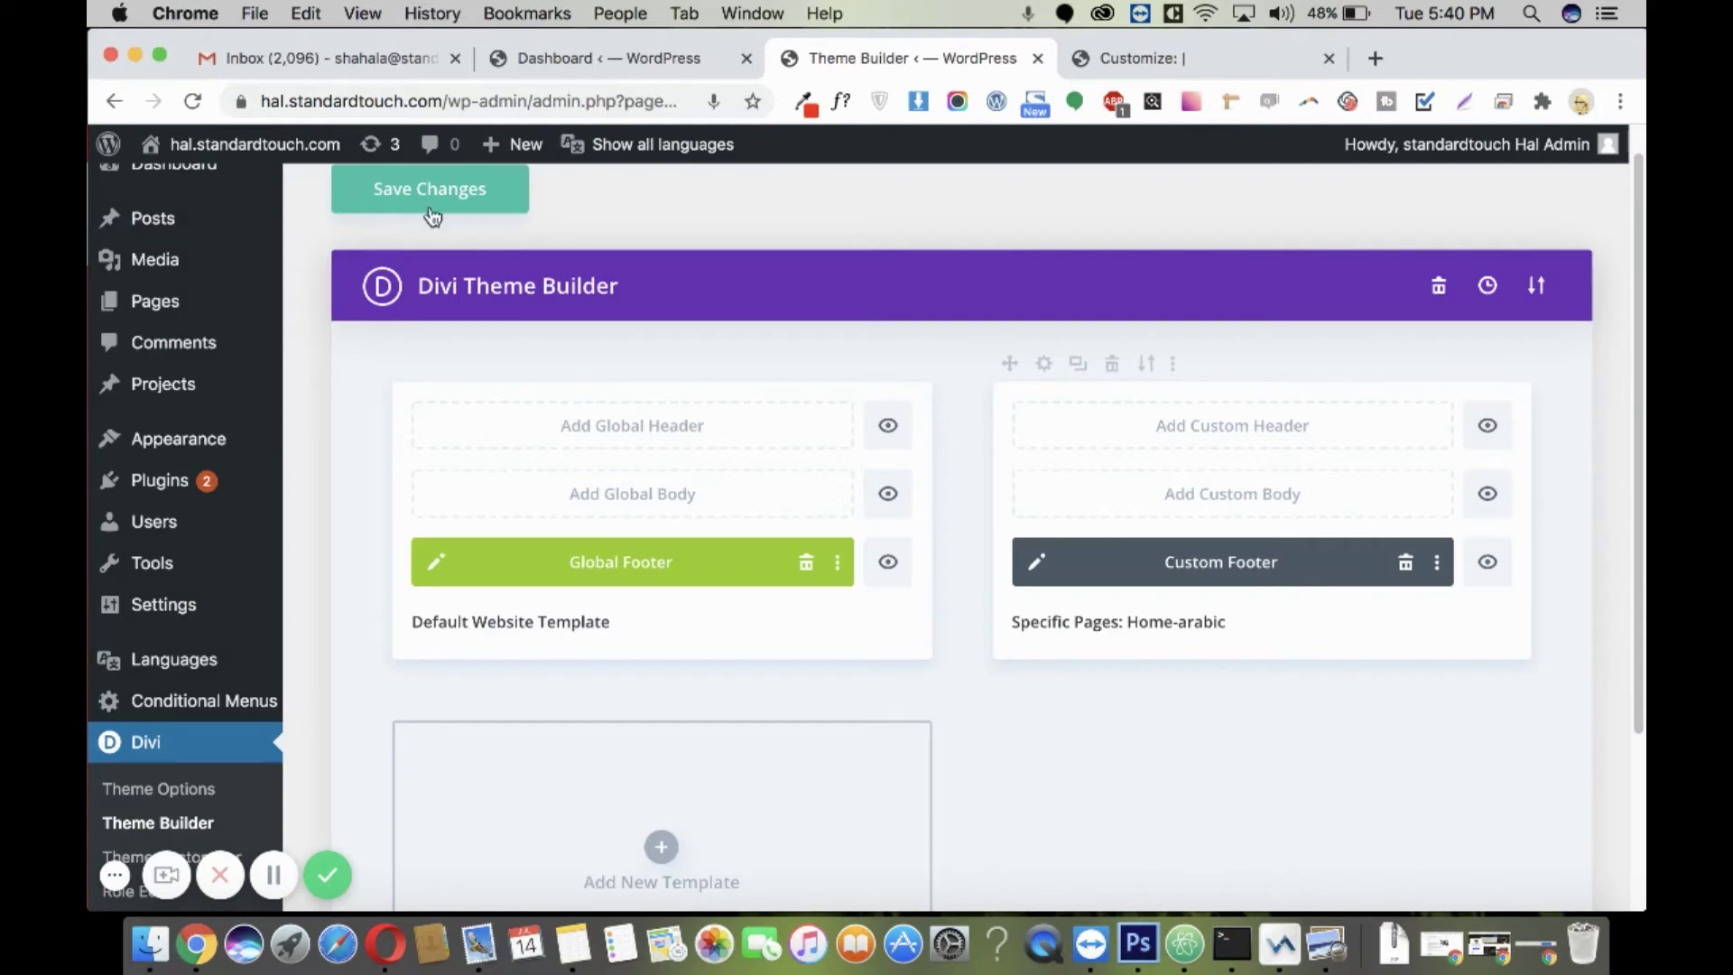
left_click(422, 200)
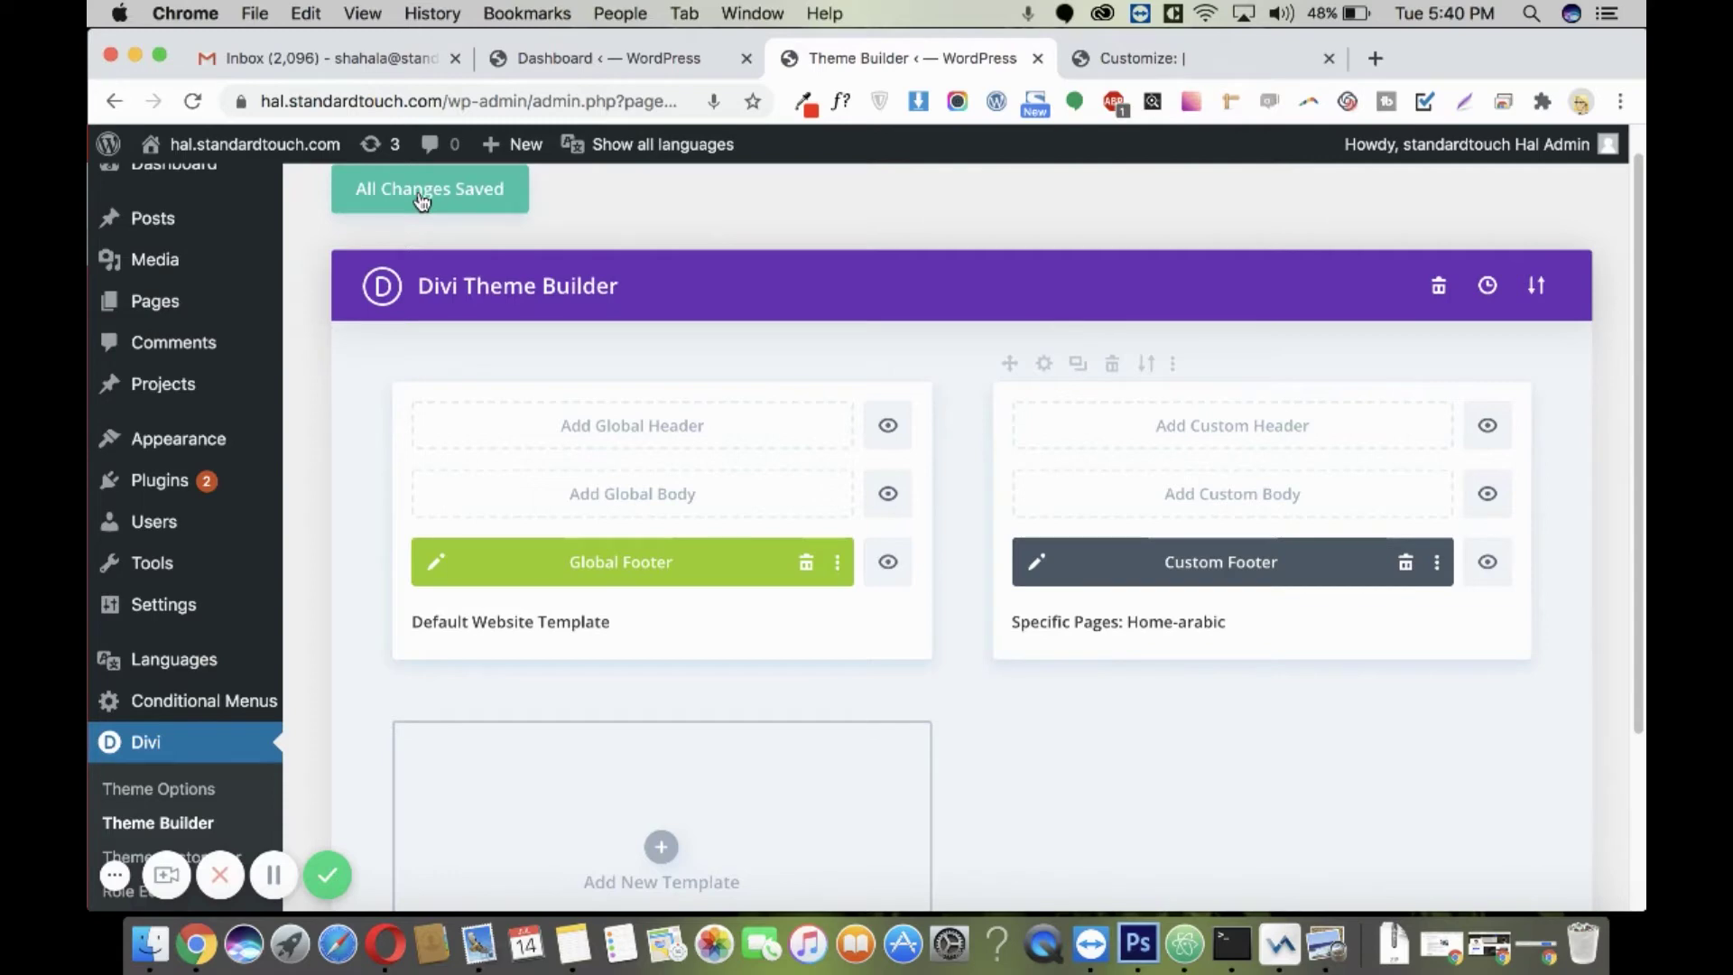
left_click(431, 564)
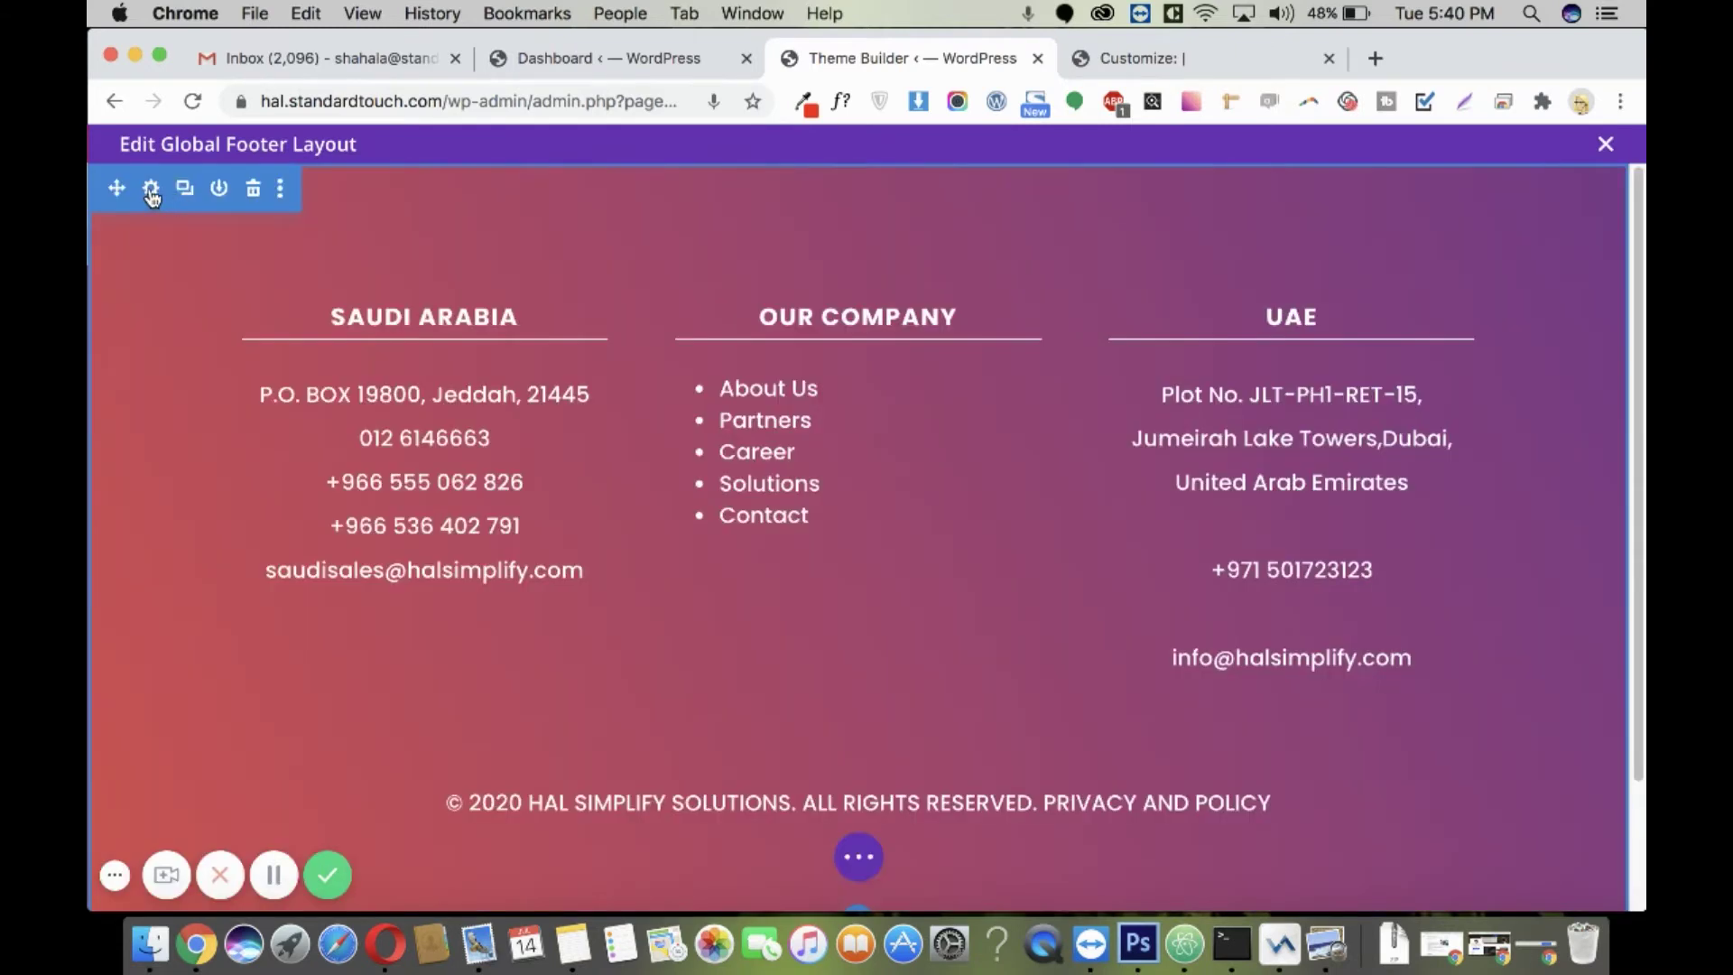
Set the Global Footer section's CSS class to eng-footer and close the layout editor.
left_click(152, 191)
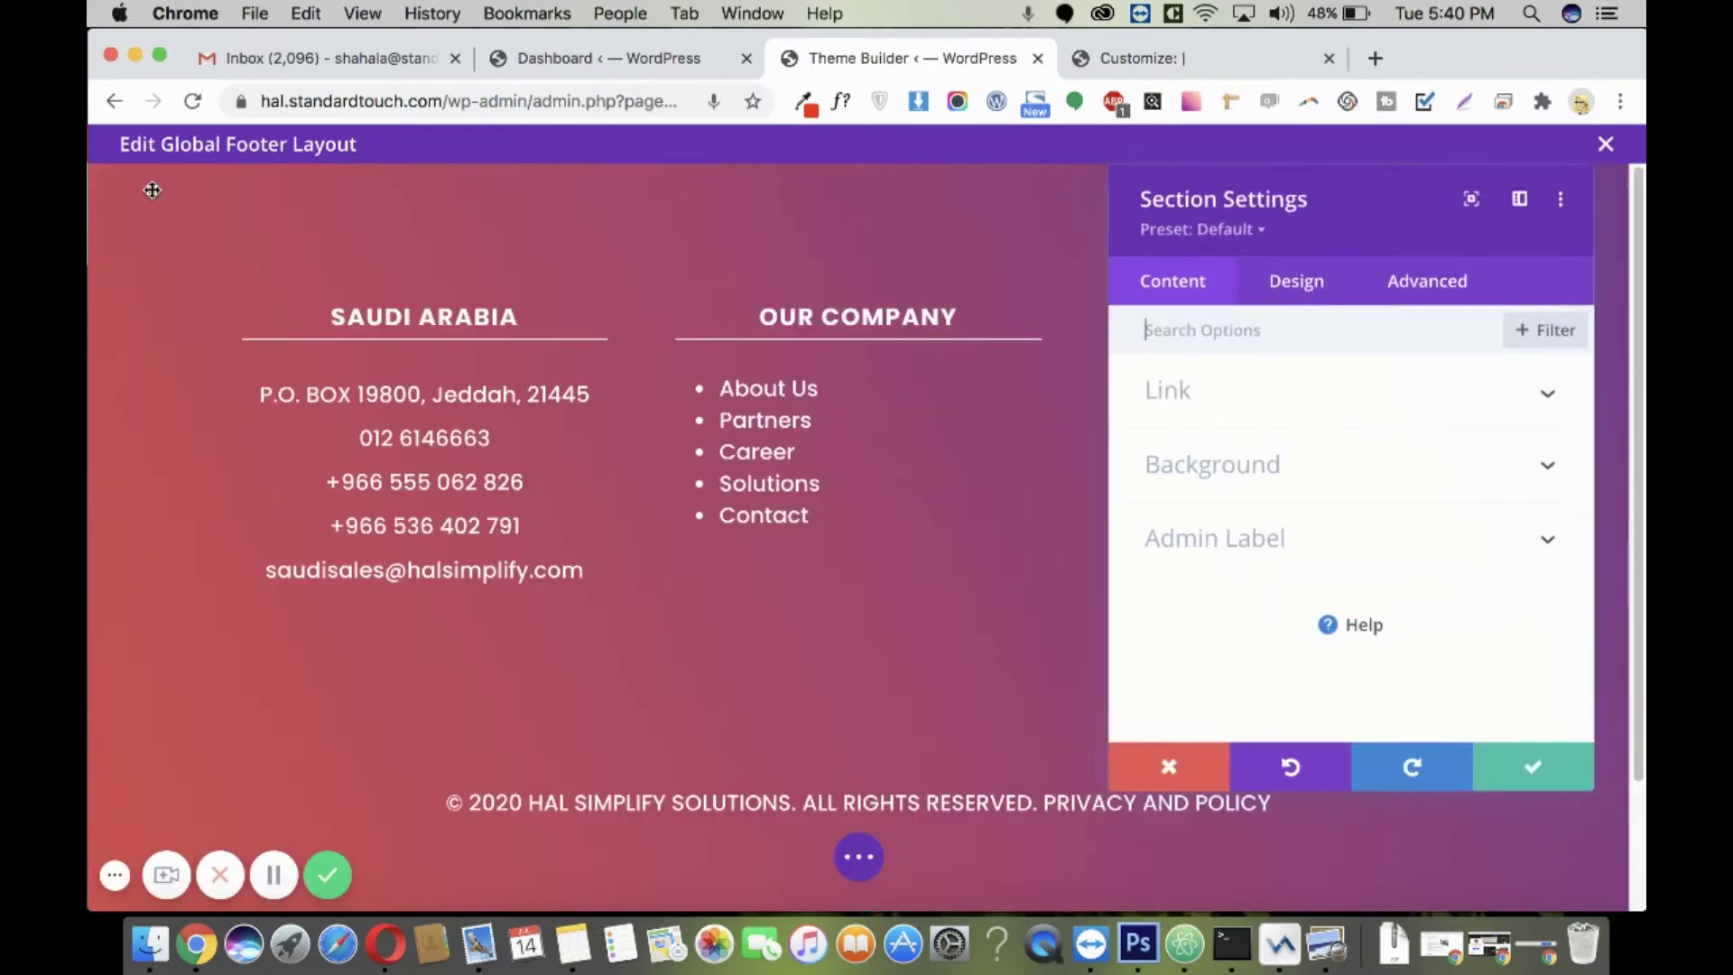
left_click(1426, 283)
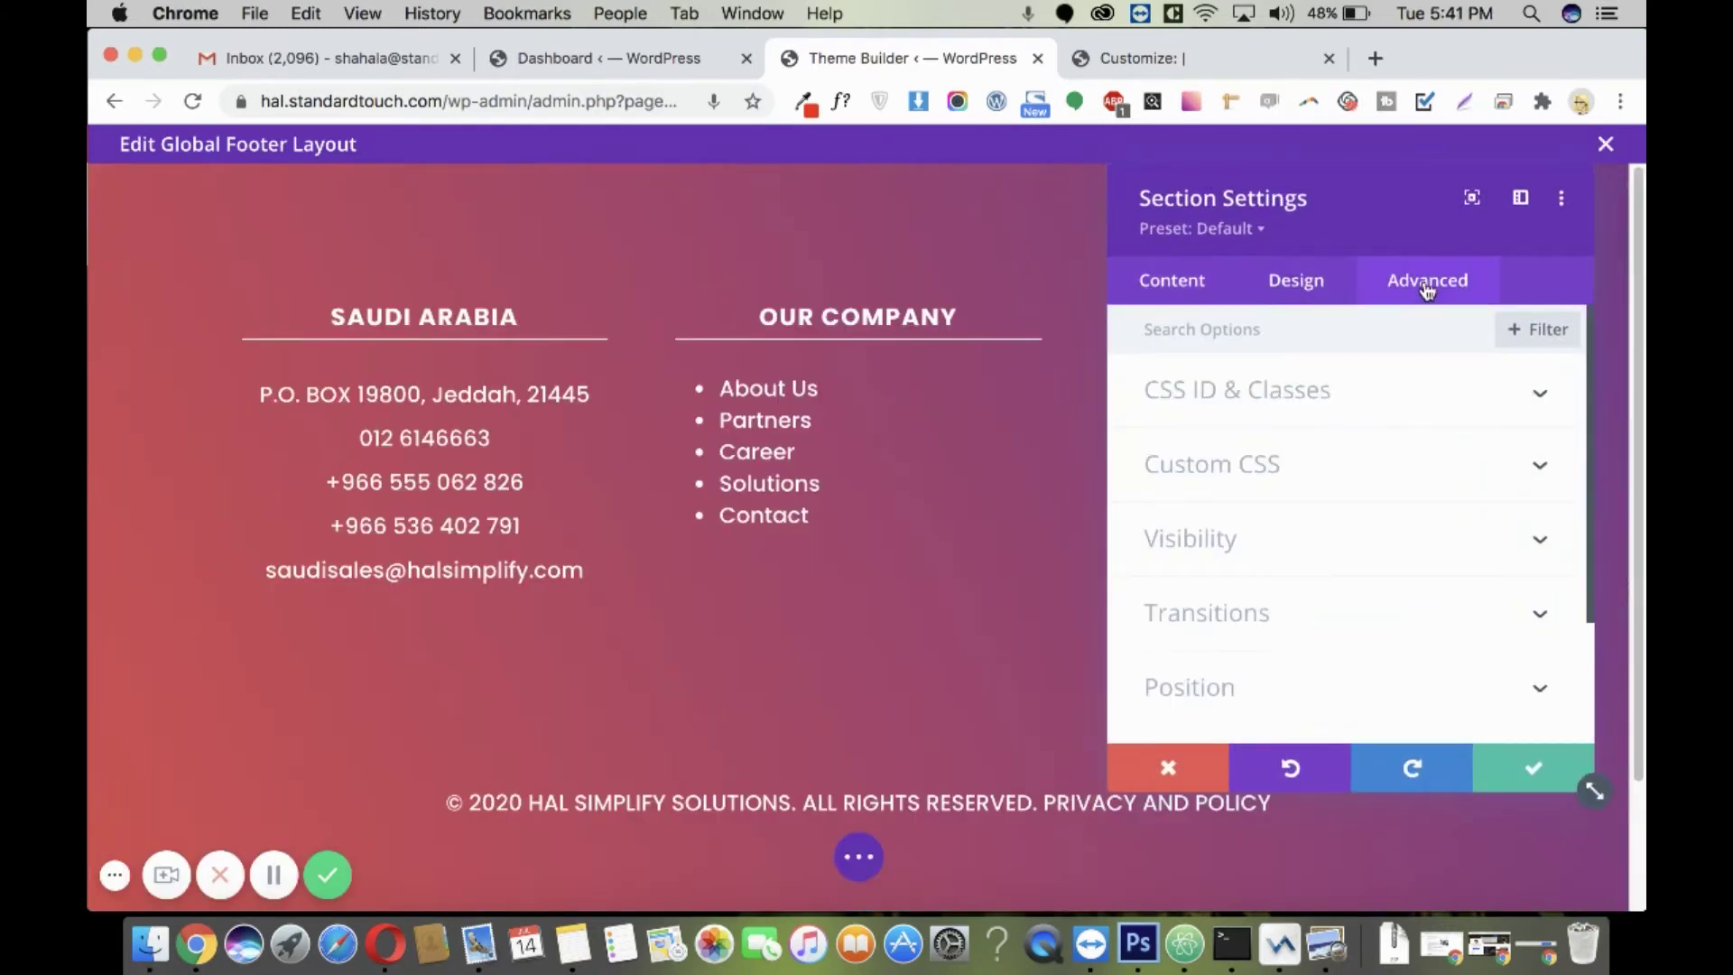
left_click(1309, 476)
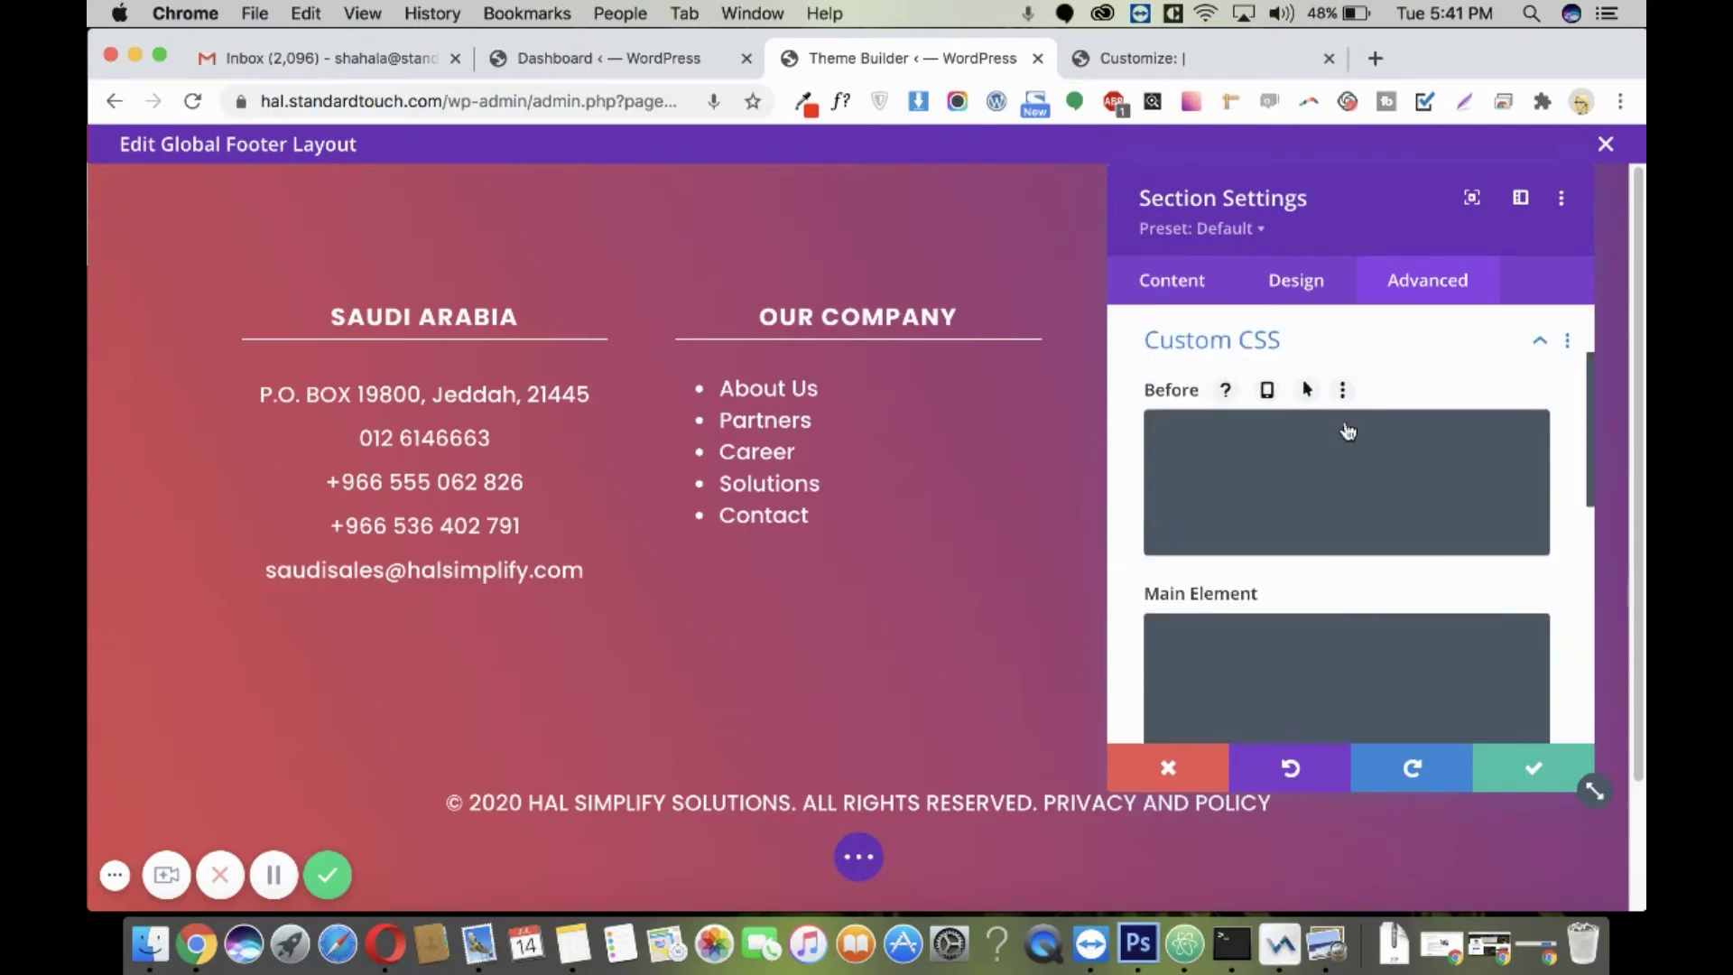
scroll(1354, 424, "up", 2)
left_click(1370, 396)
left_click(1225, 567)
type("eng-footer")
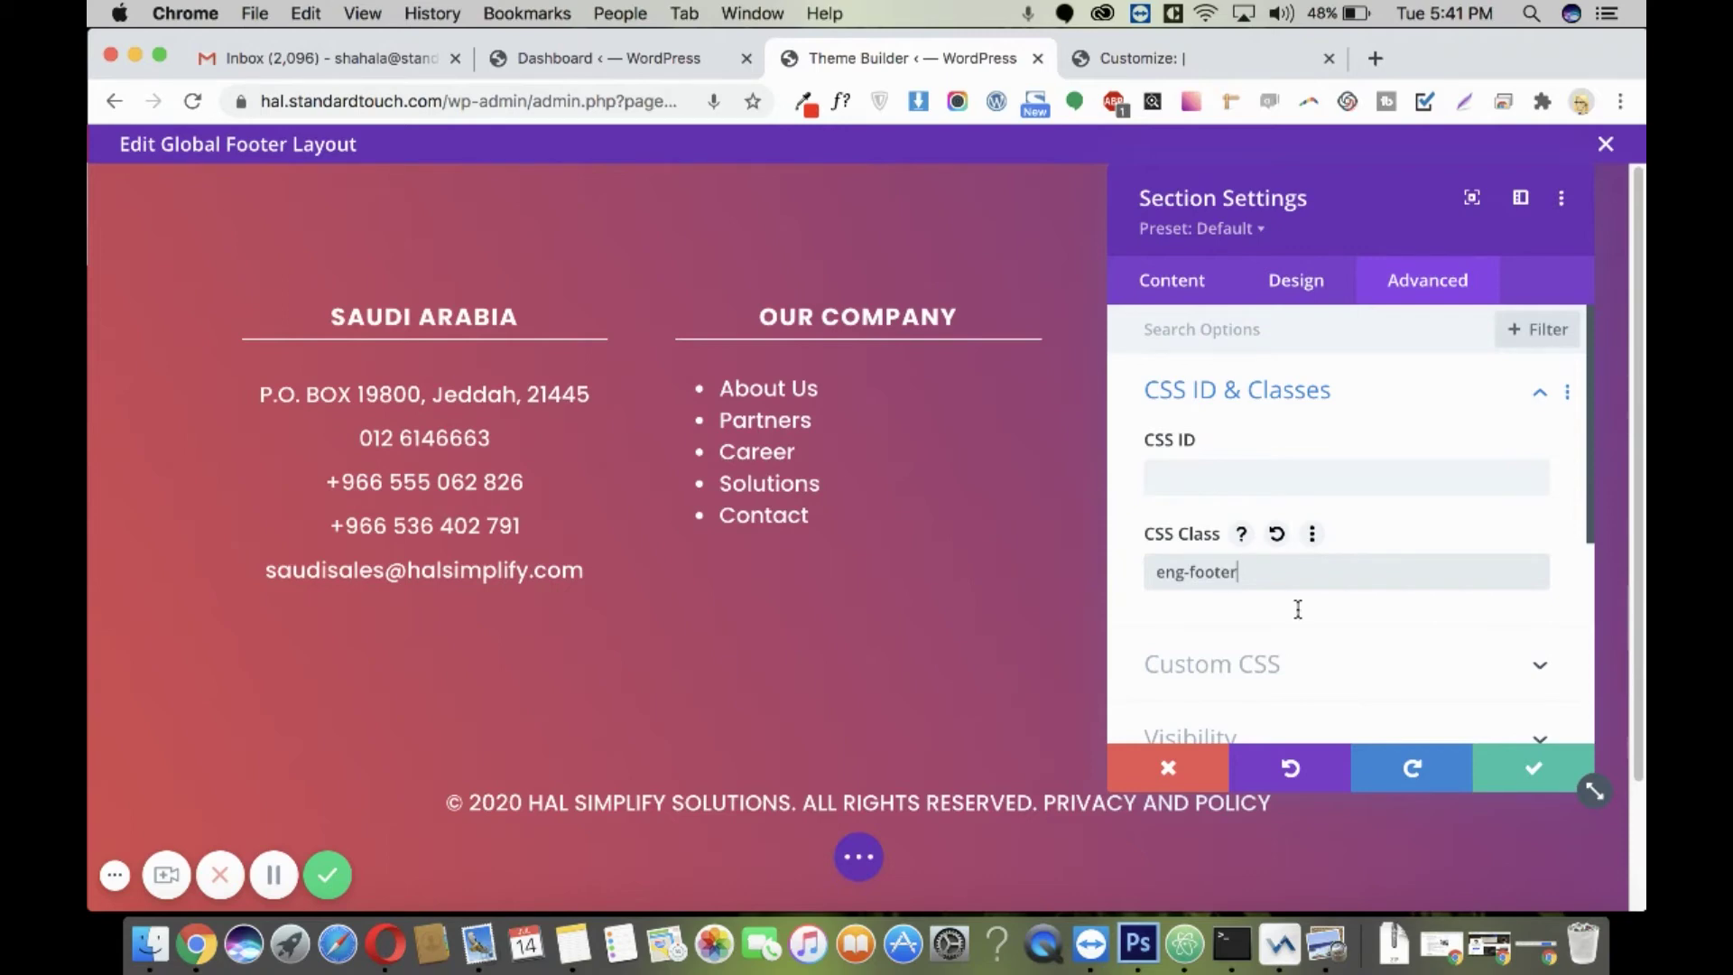
left_click(1526, 767)
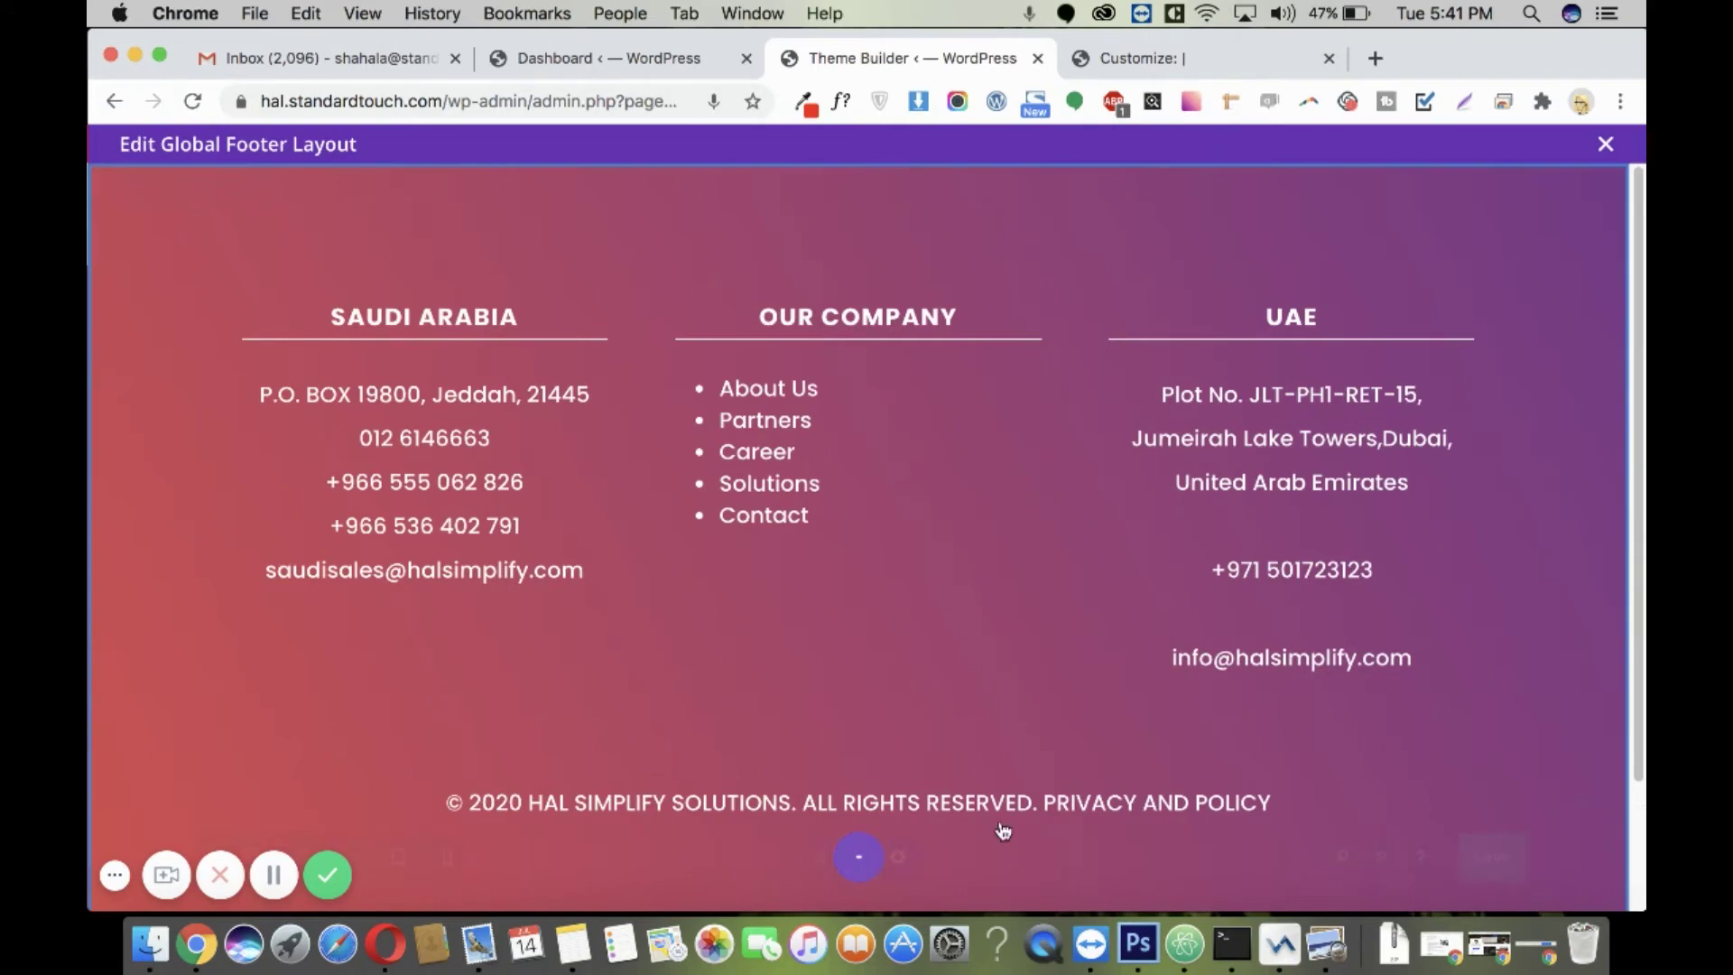
left_click(1544, 866)
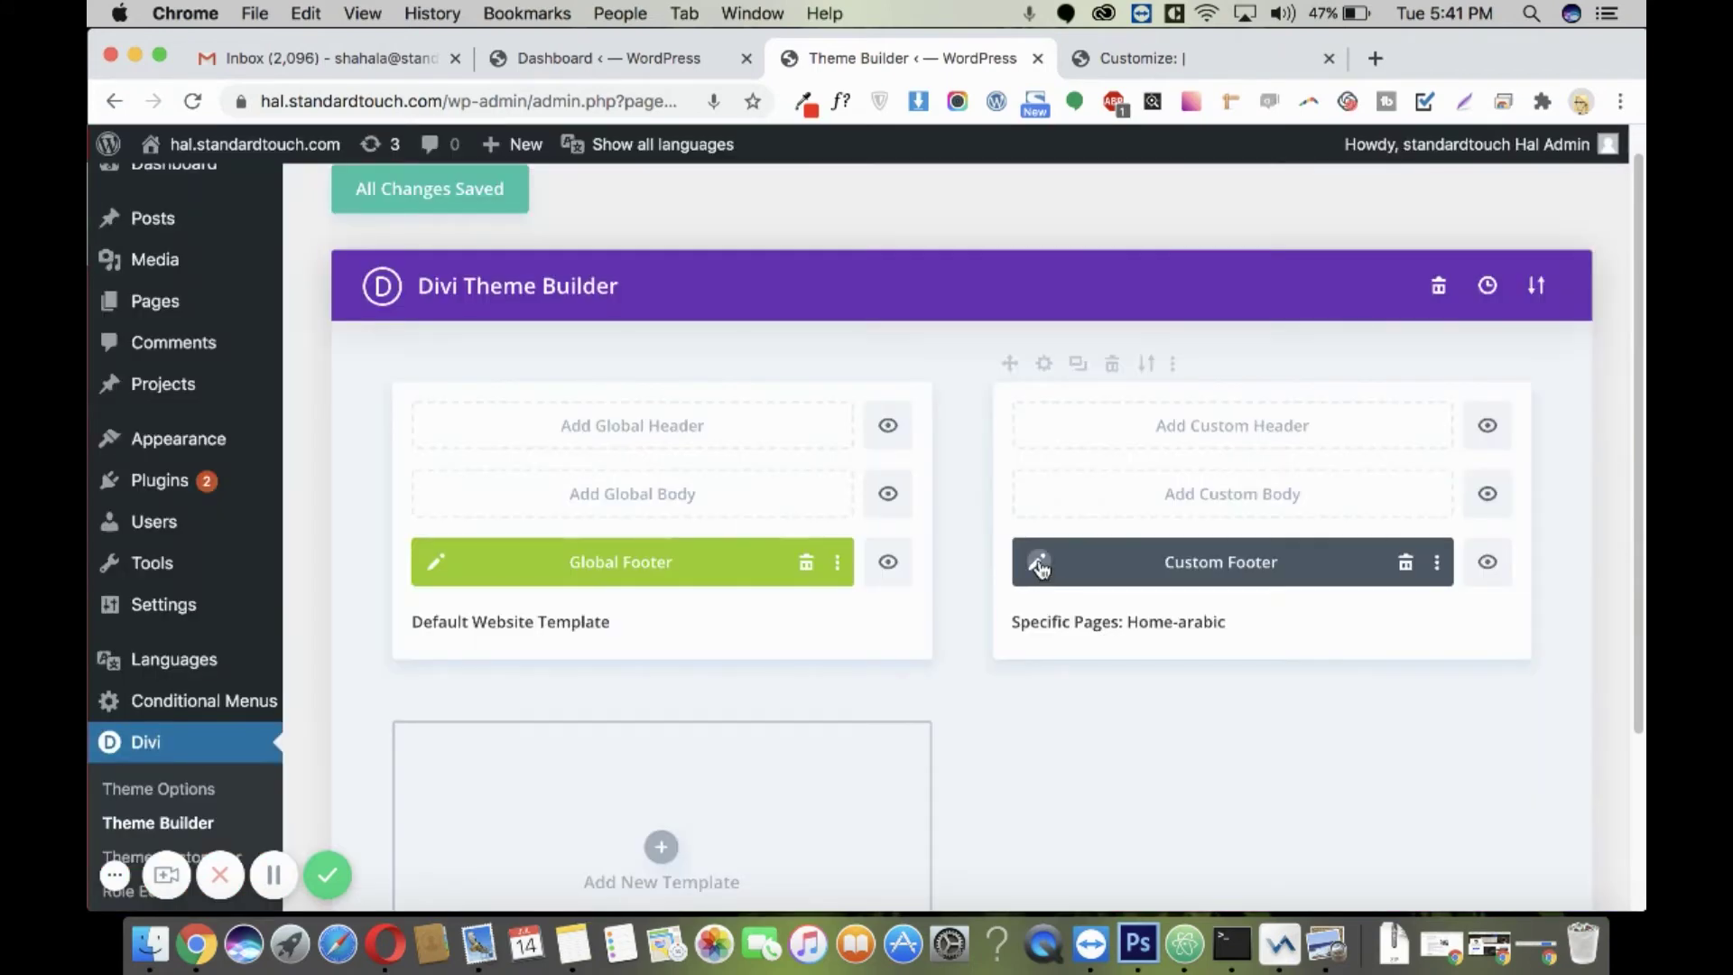
Give the Home-arabic Custom Footer section CSS class ar-footer, saving the layout and Theme Builder.
left_click(1039, 562)
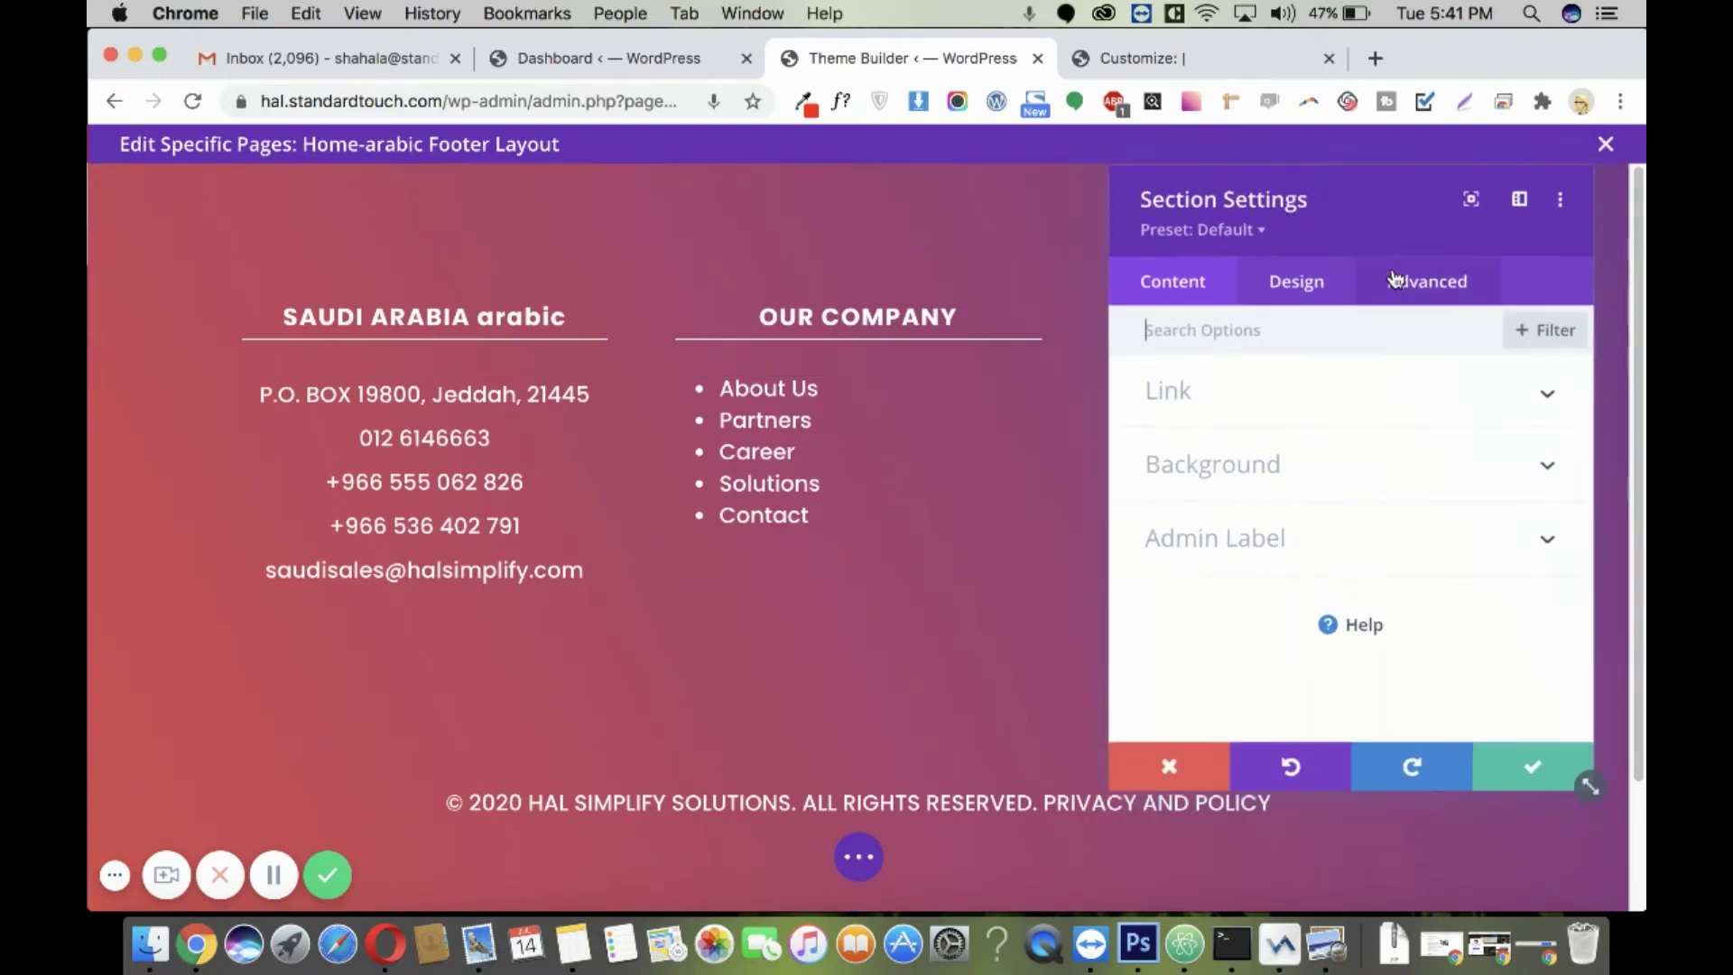
left_click(1404, 279)
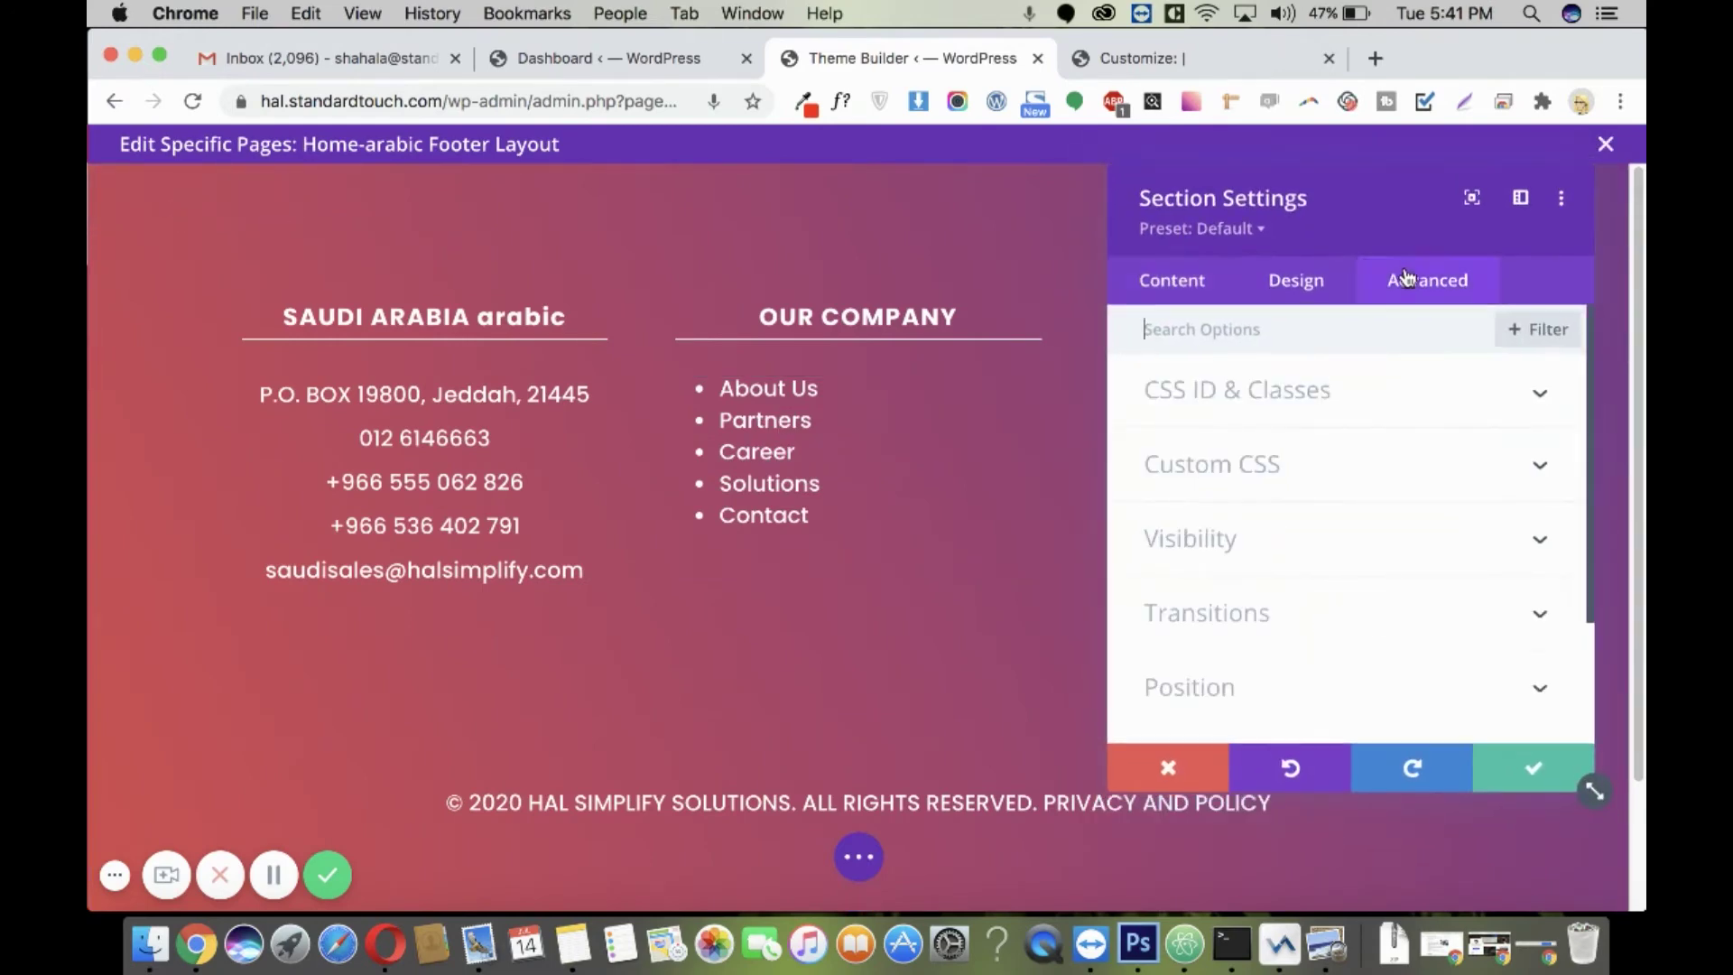
left_click(1306, 390)
left_click(1200, 571)
type("a")
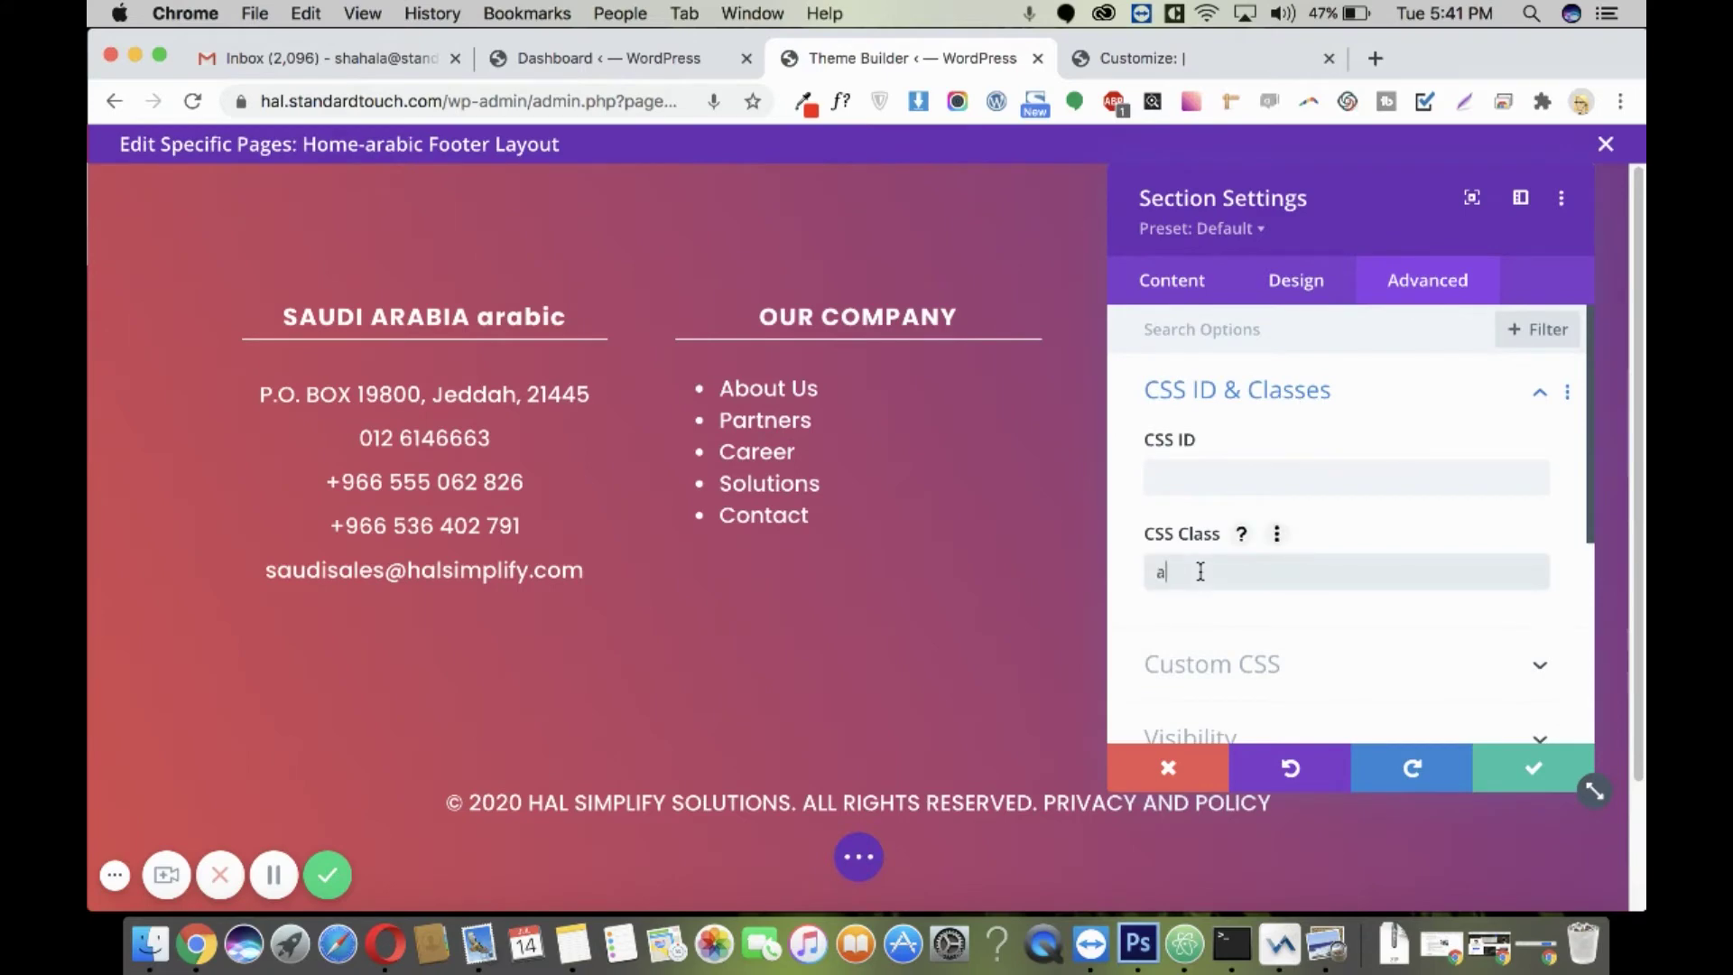
type("r-footer")
left_click(1532, 767)
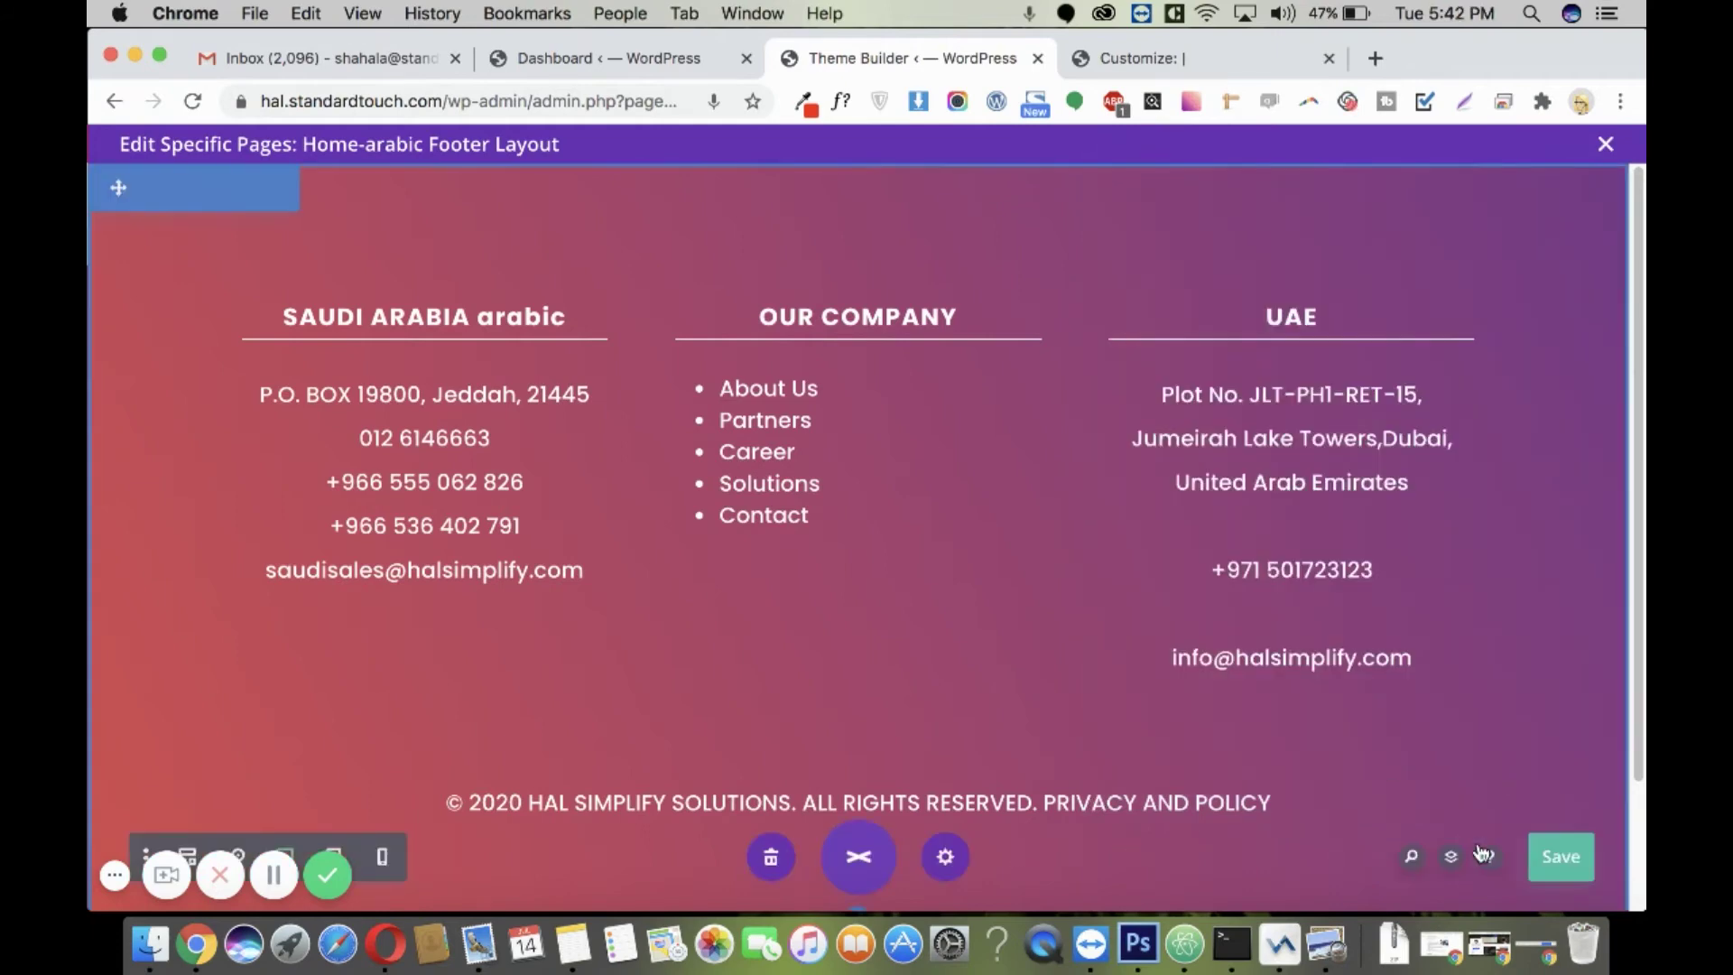
left_click(1557, 856)
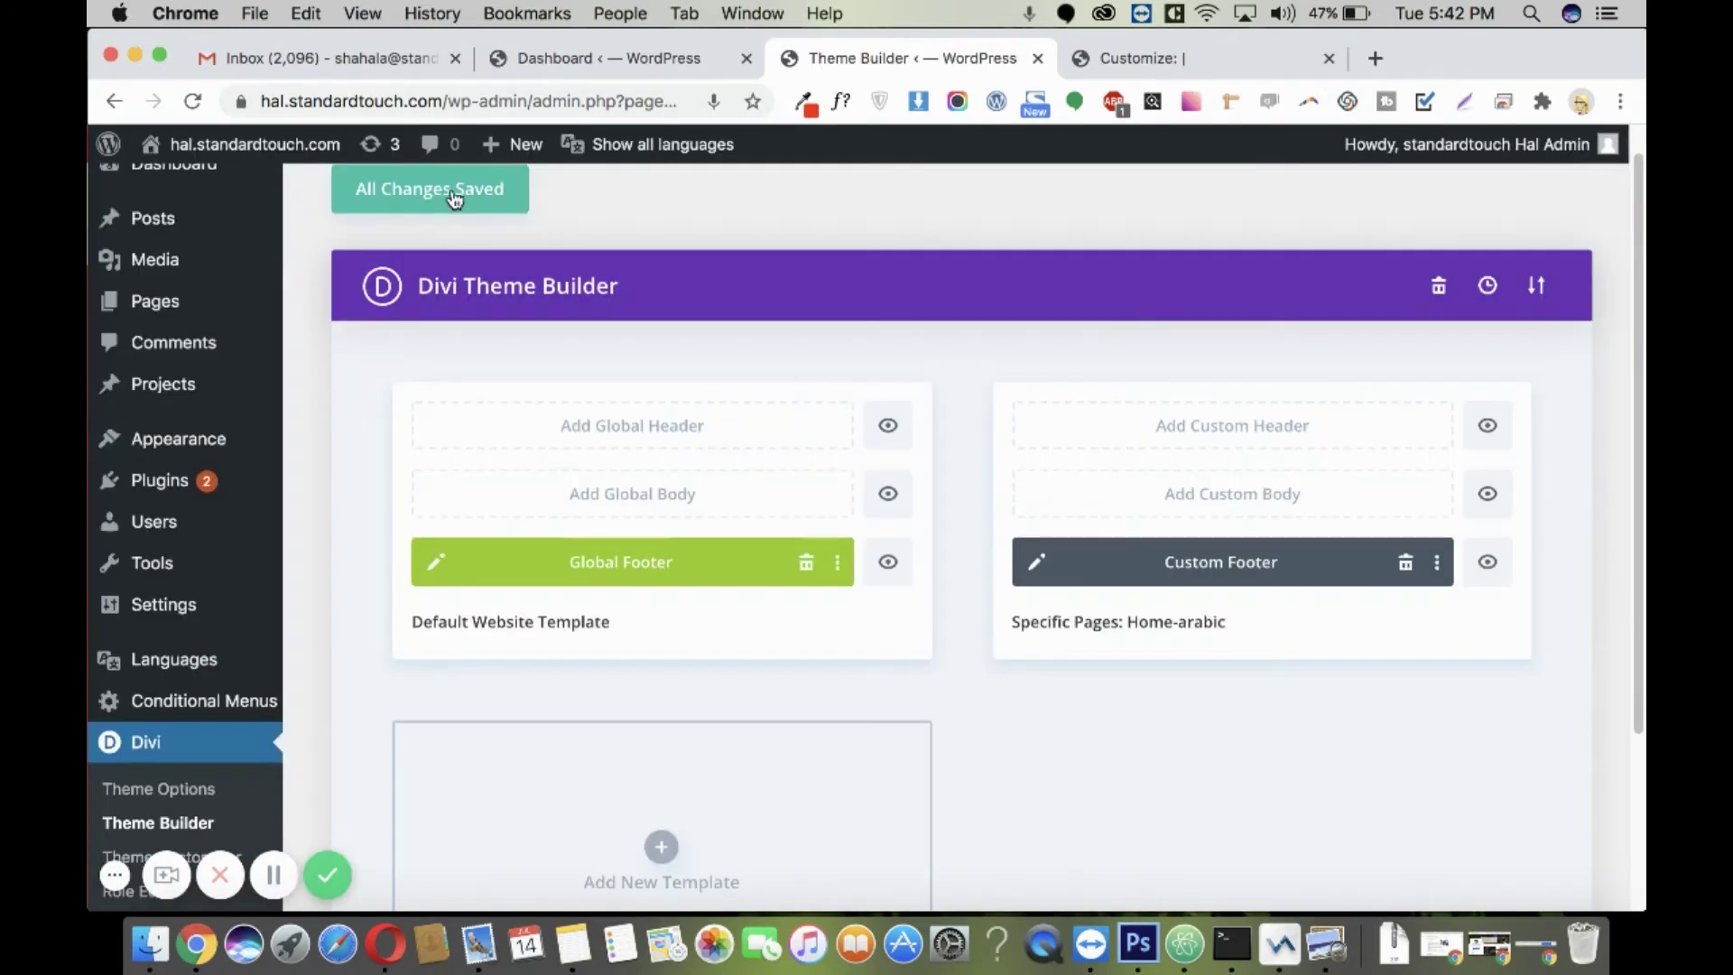
left_click(454, 197)
In the Customizer's Additional CSS, add the comment /*hiding footer based on lang*/.
left_click(1162, 62)
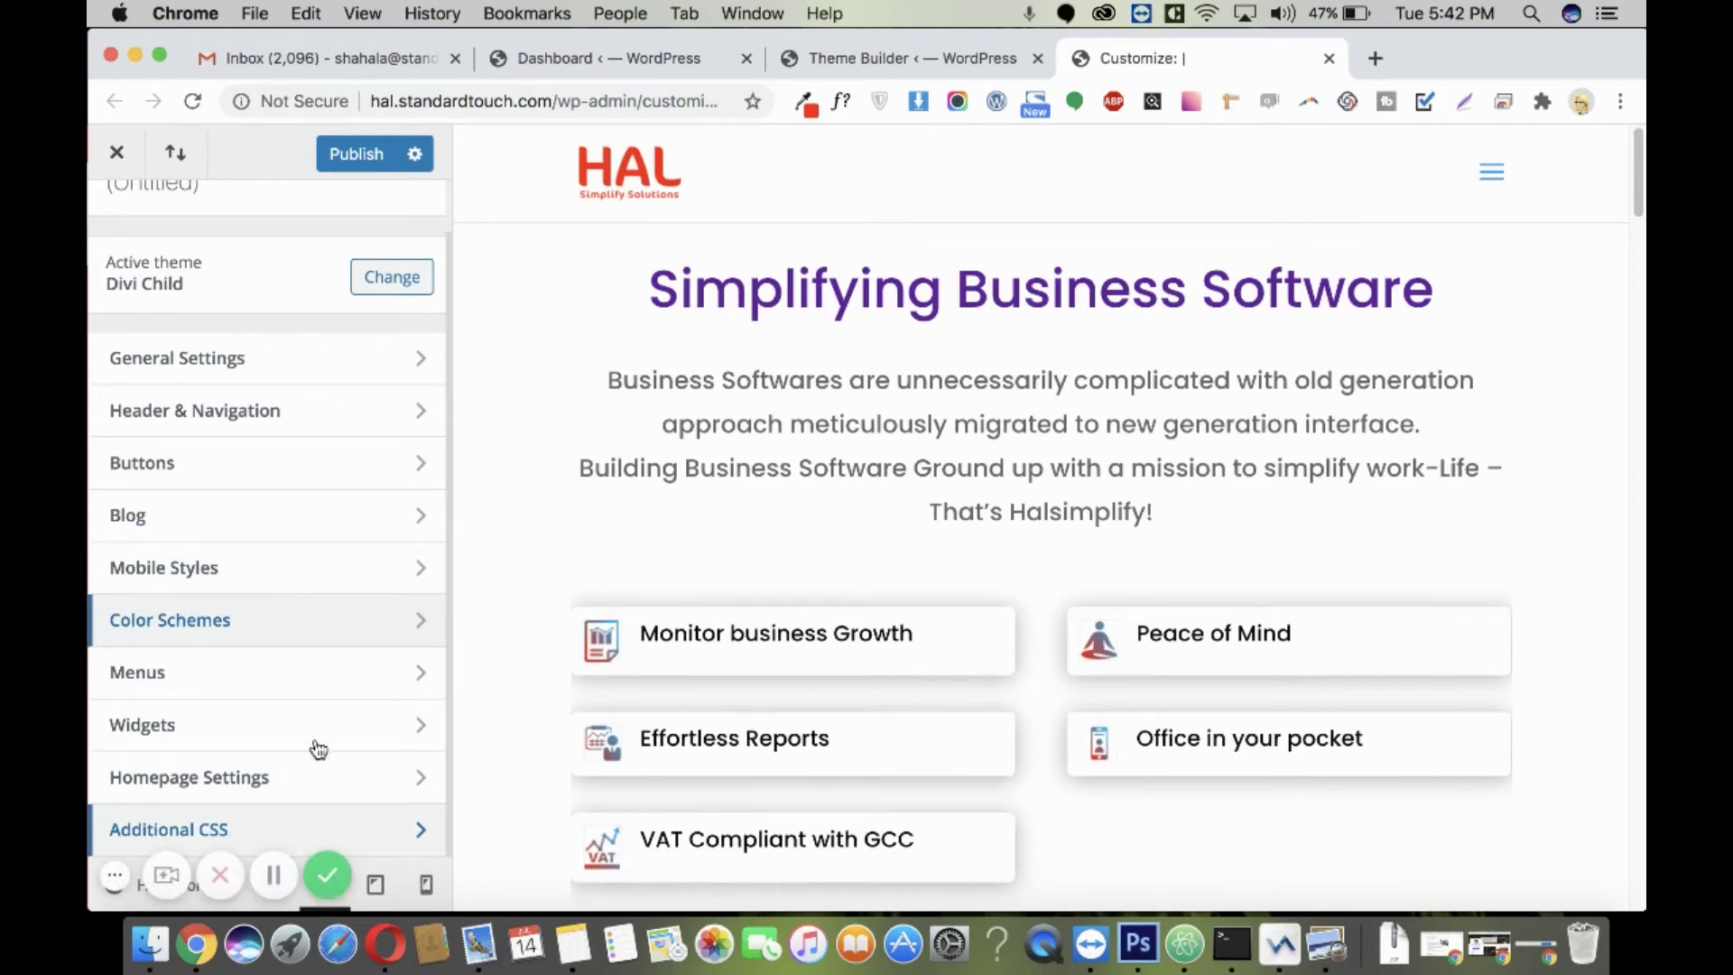
left_click(194, 817)
type("/**/")
key("Left")
key("Left")
type("hiding footer based on lang")
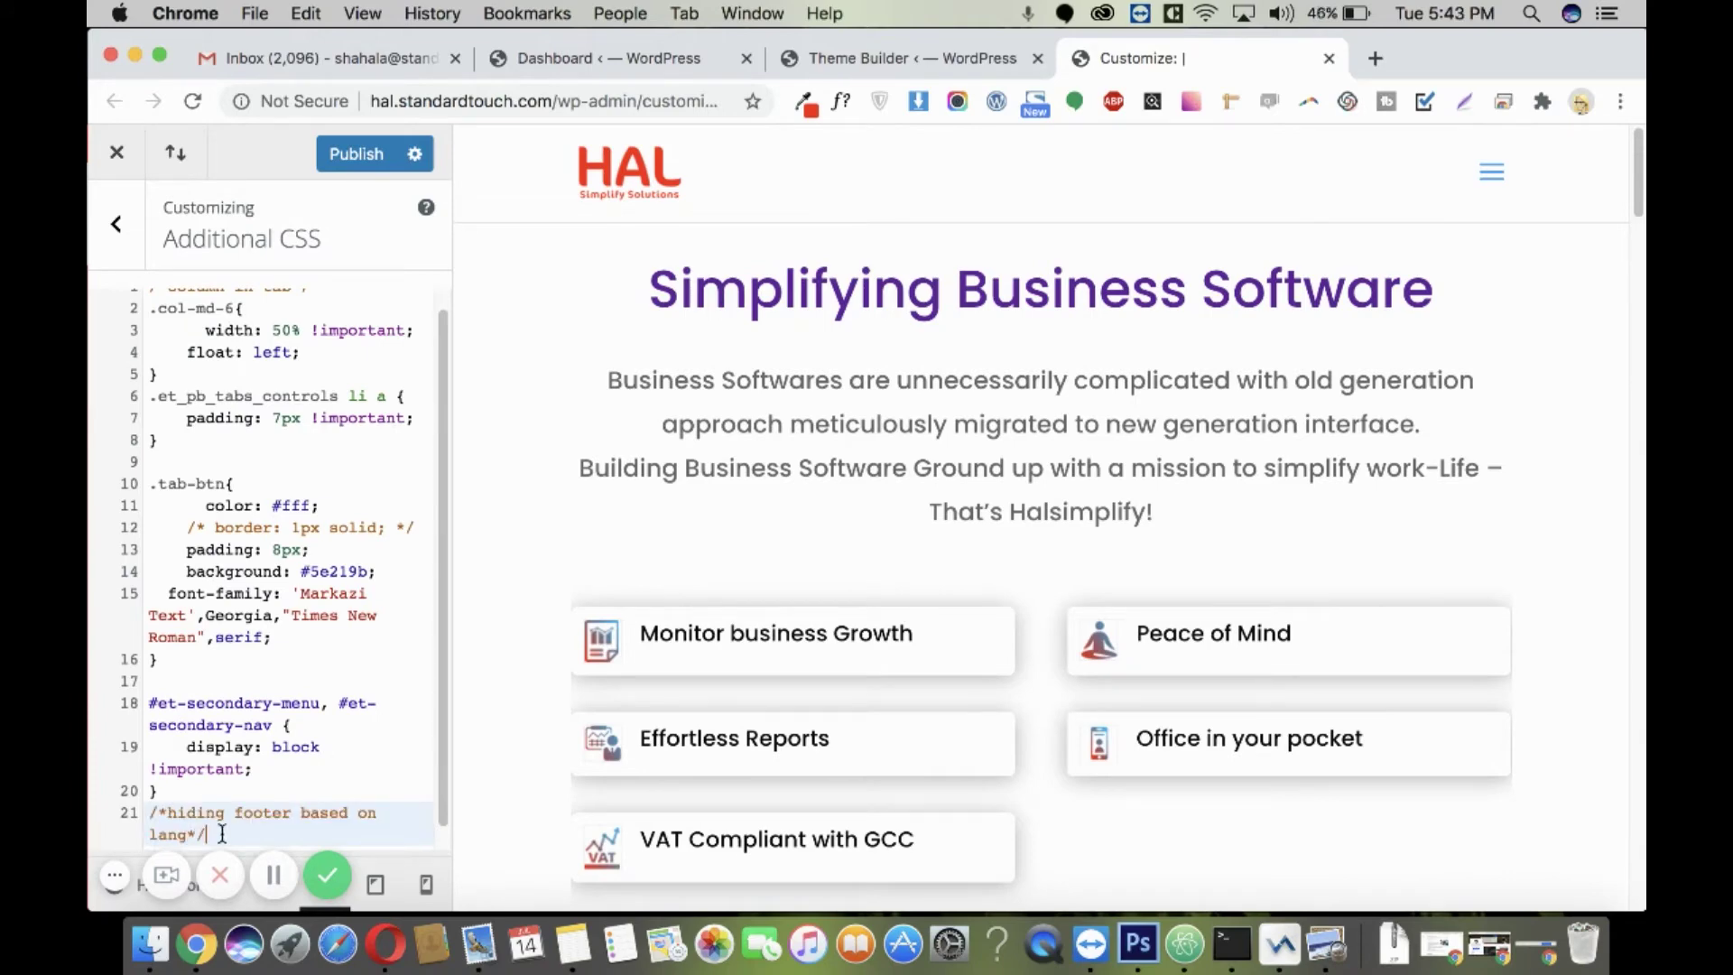
key("Right")
key("Right")
key("Return")
key("Return")
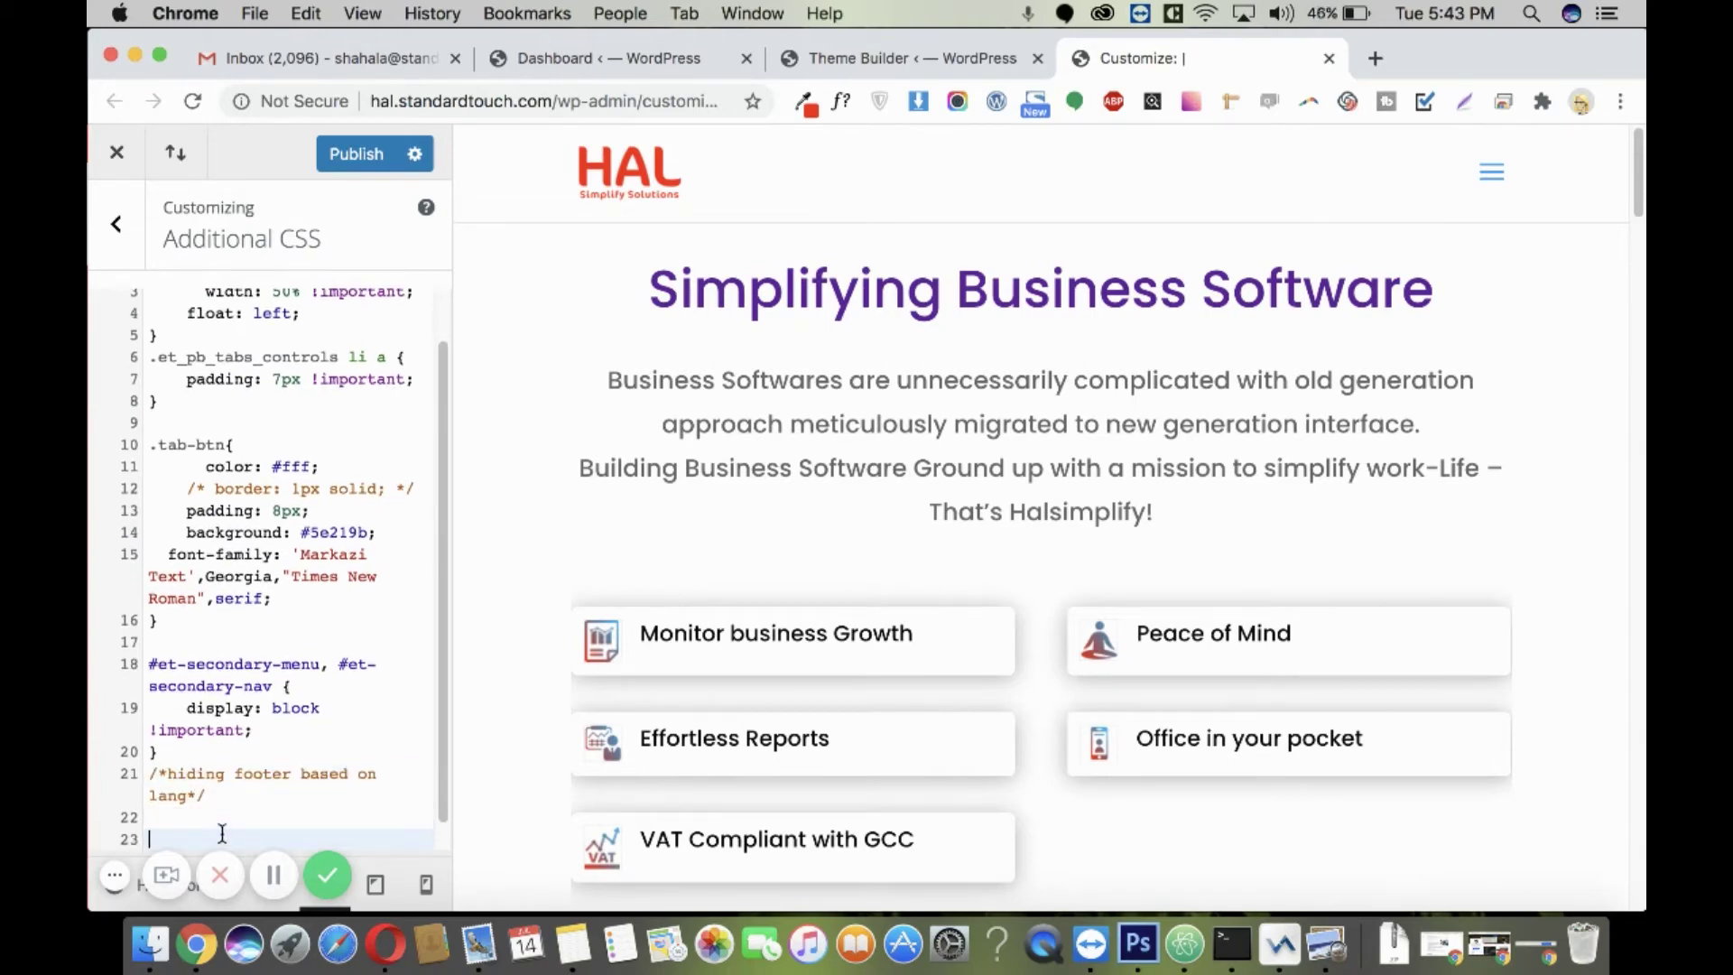
Add the rule .eng-footer:lang(ar){display:none;} below the comment.
type(".eng-footer")
type(":lang(ar)")
key("Return")
type("{")
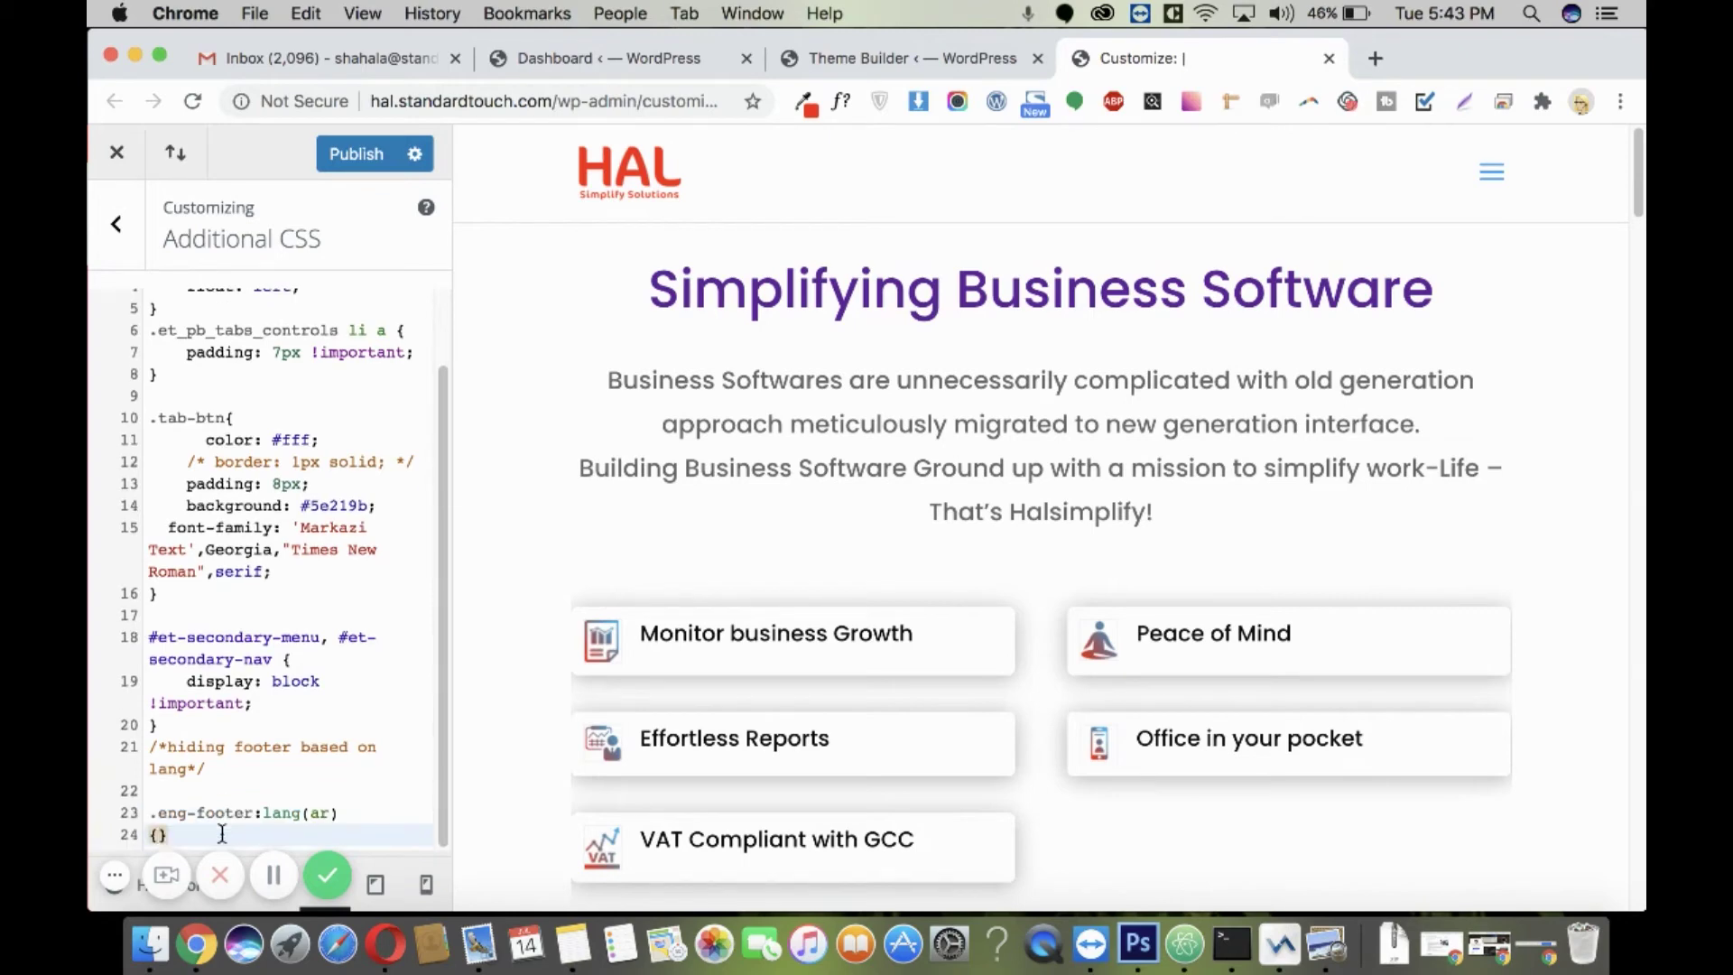
key("Return")
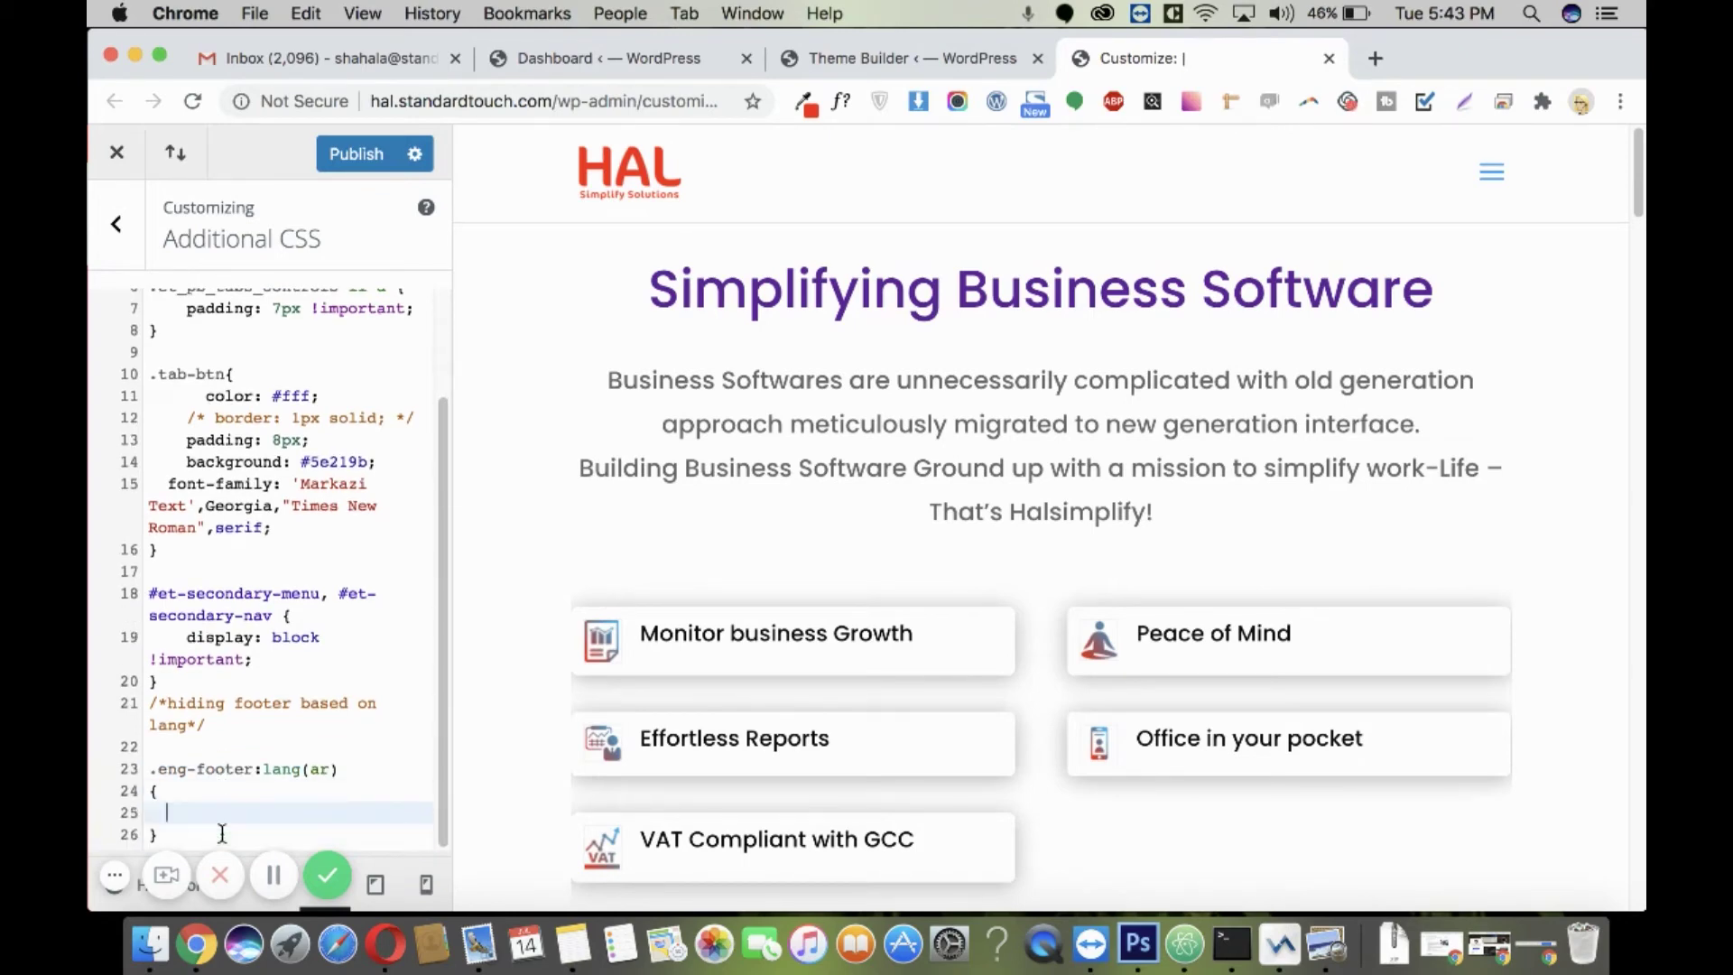
type("display:")
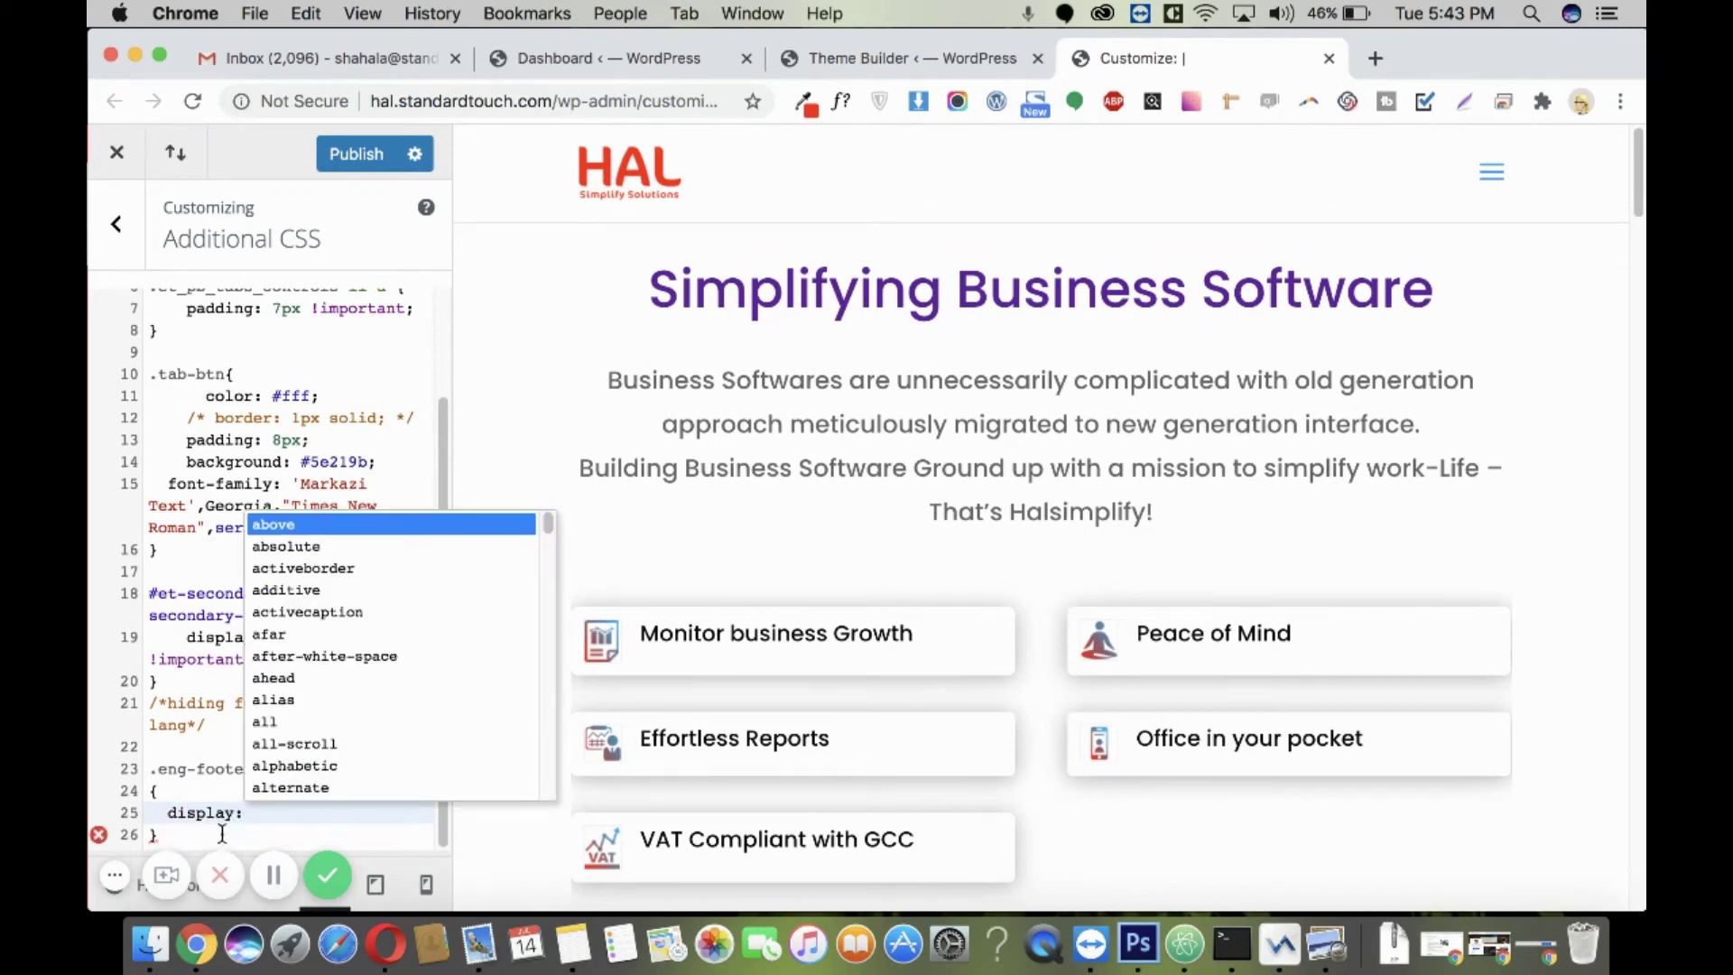
type("none")
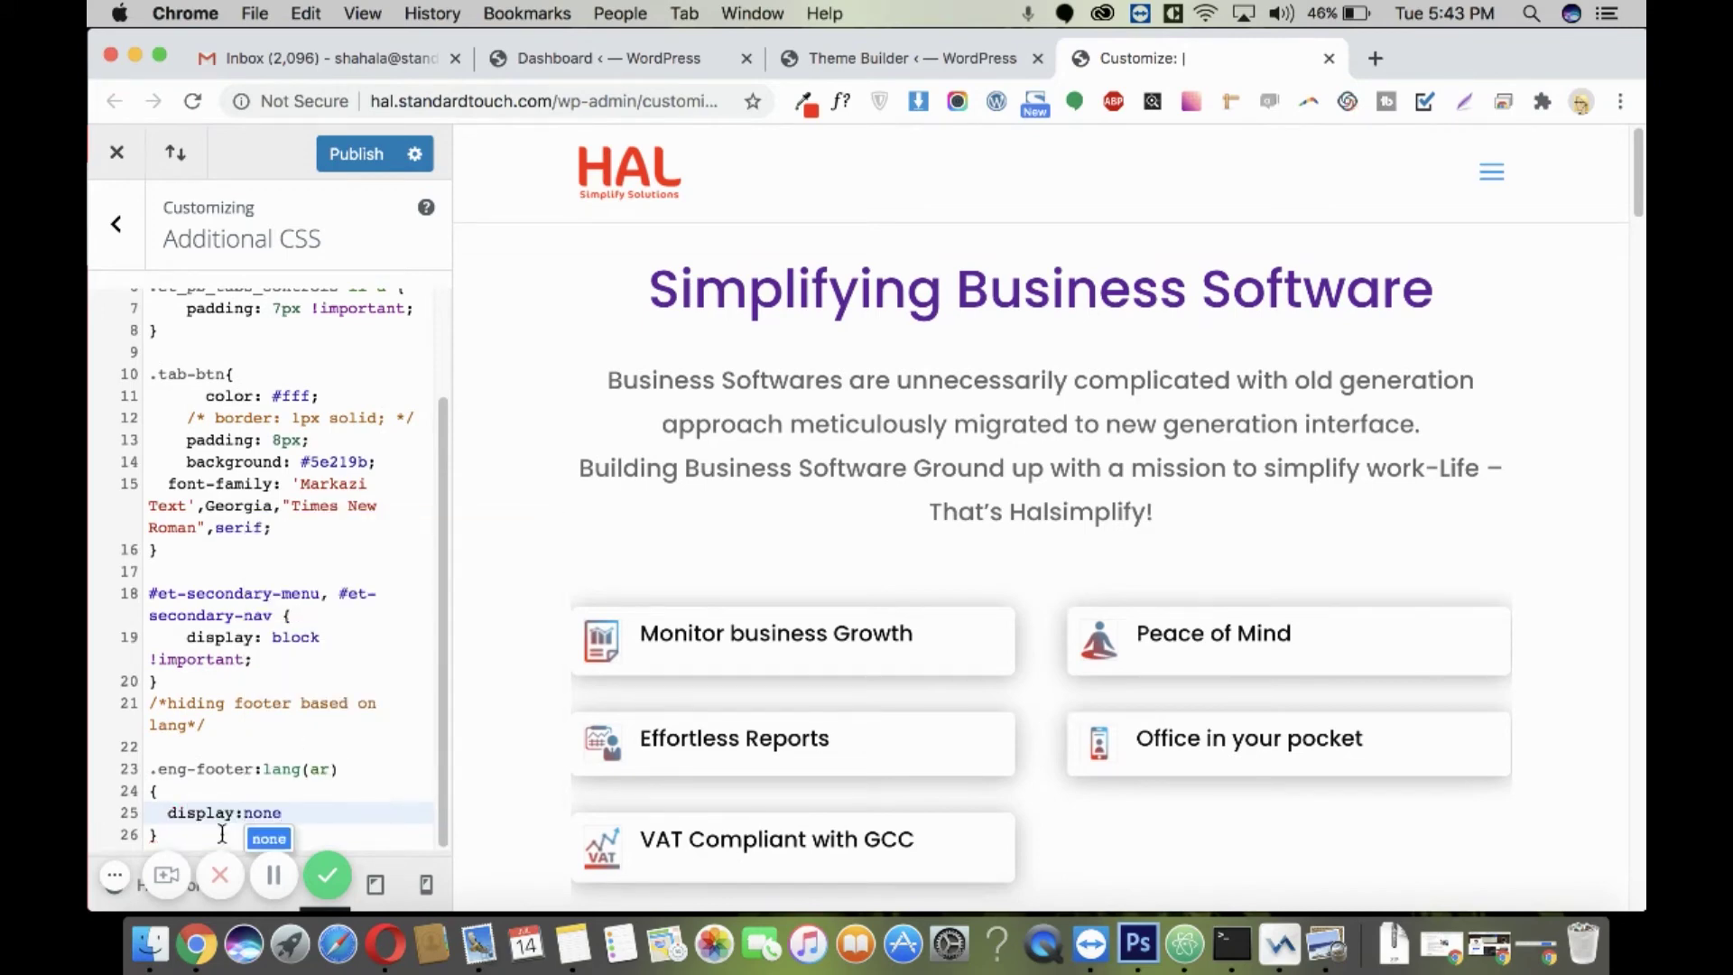
type(";")
left_click(172, 832)
key("Return")
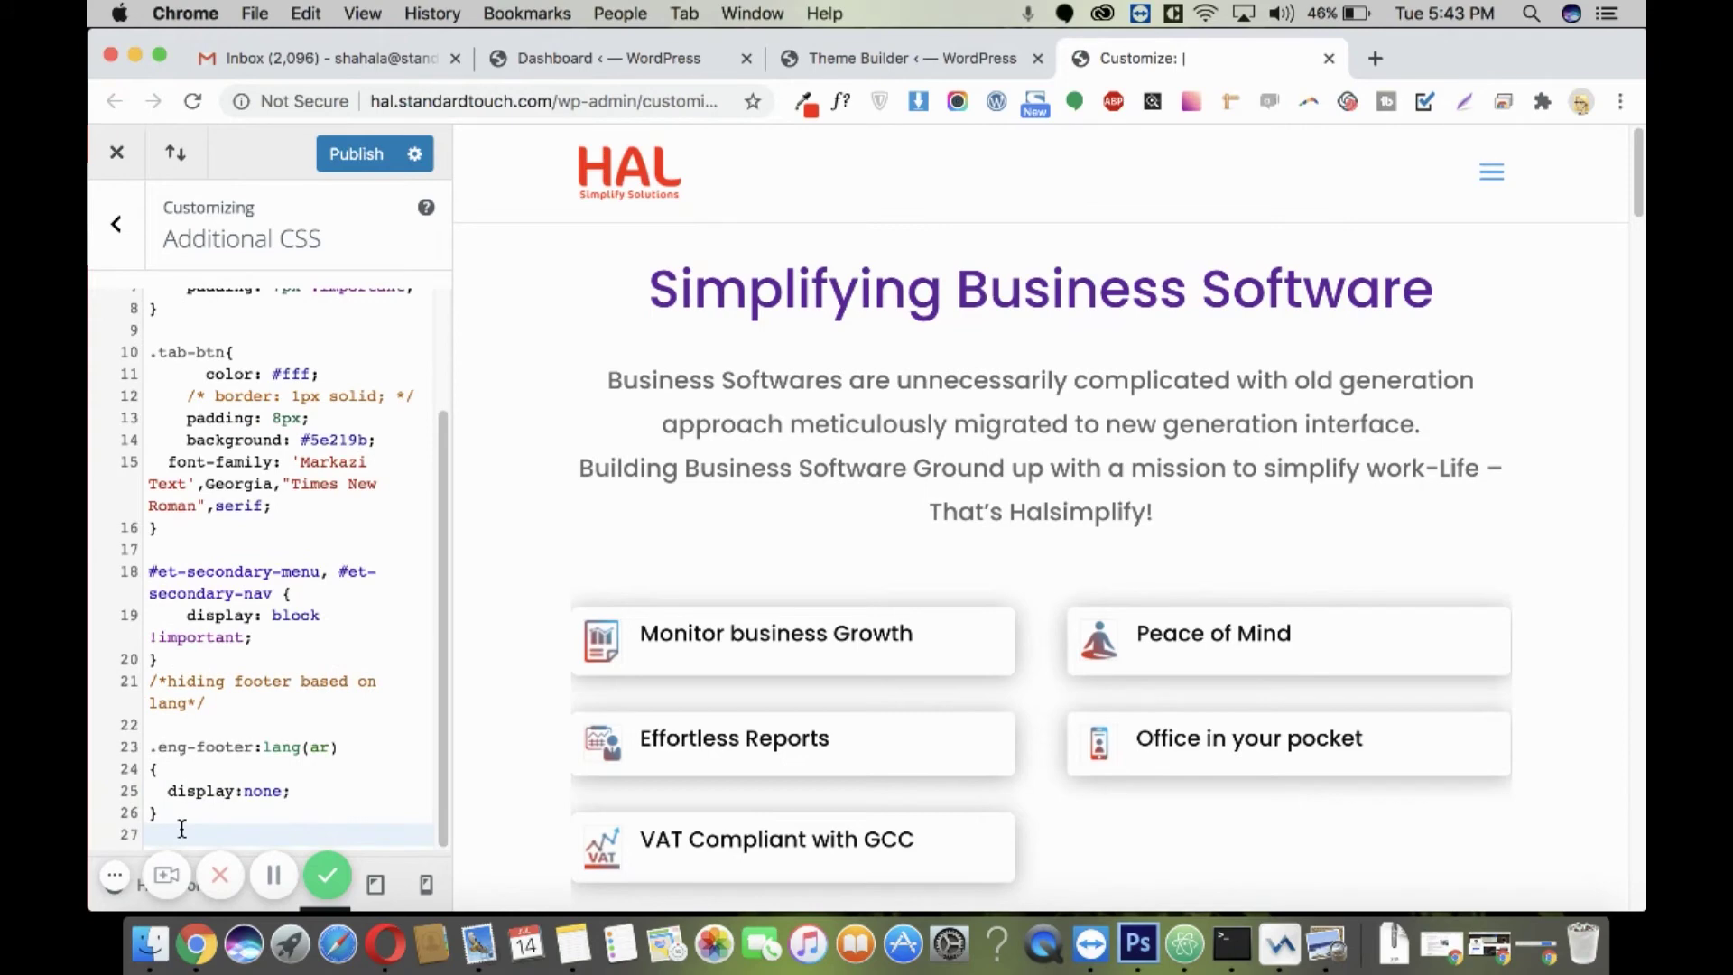
key("Return")
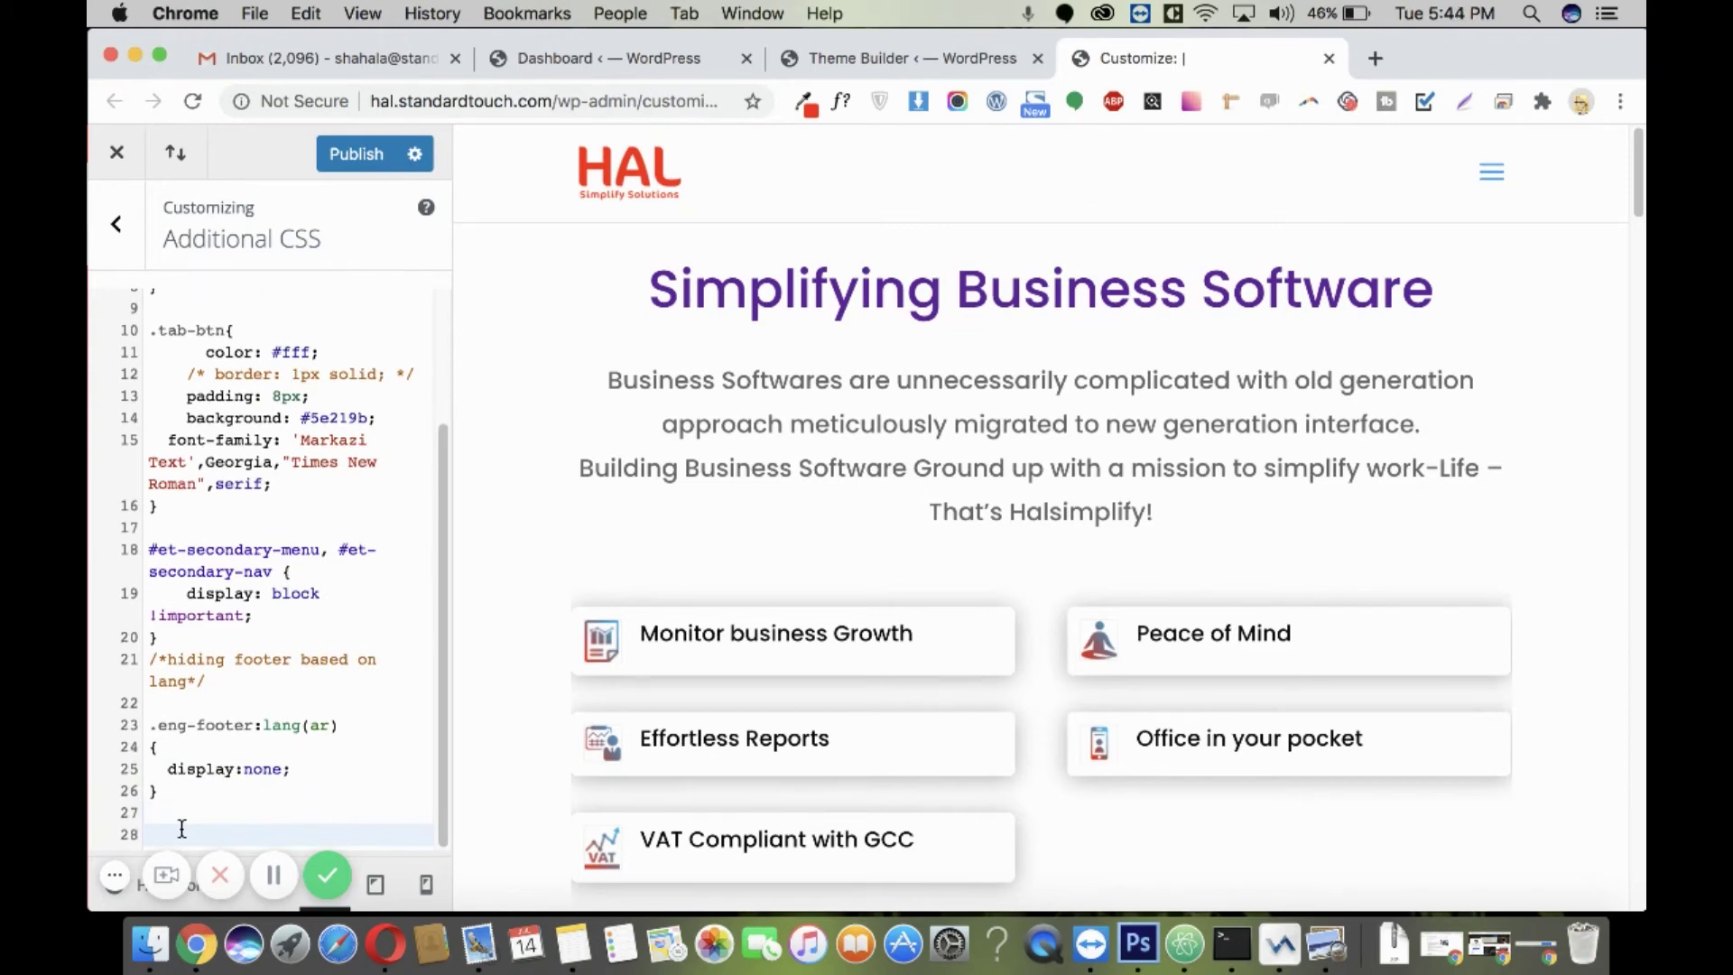
Add the rule .ar-footer:lang(en){display:none;} to Additional CSS.
type(".ar- footer:l")
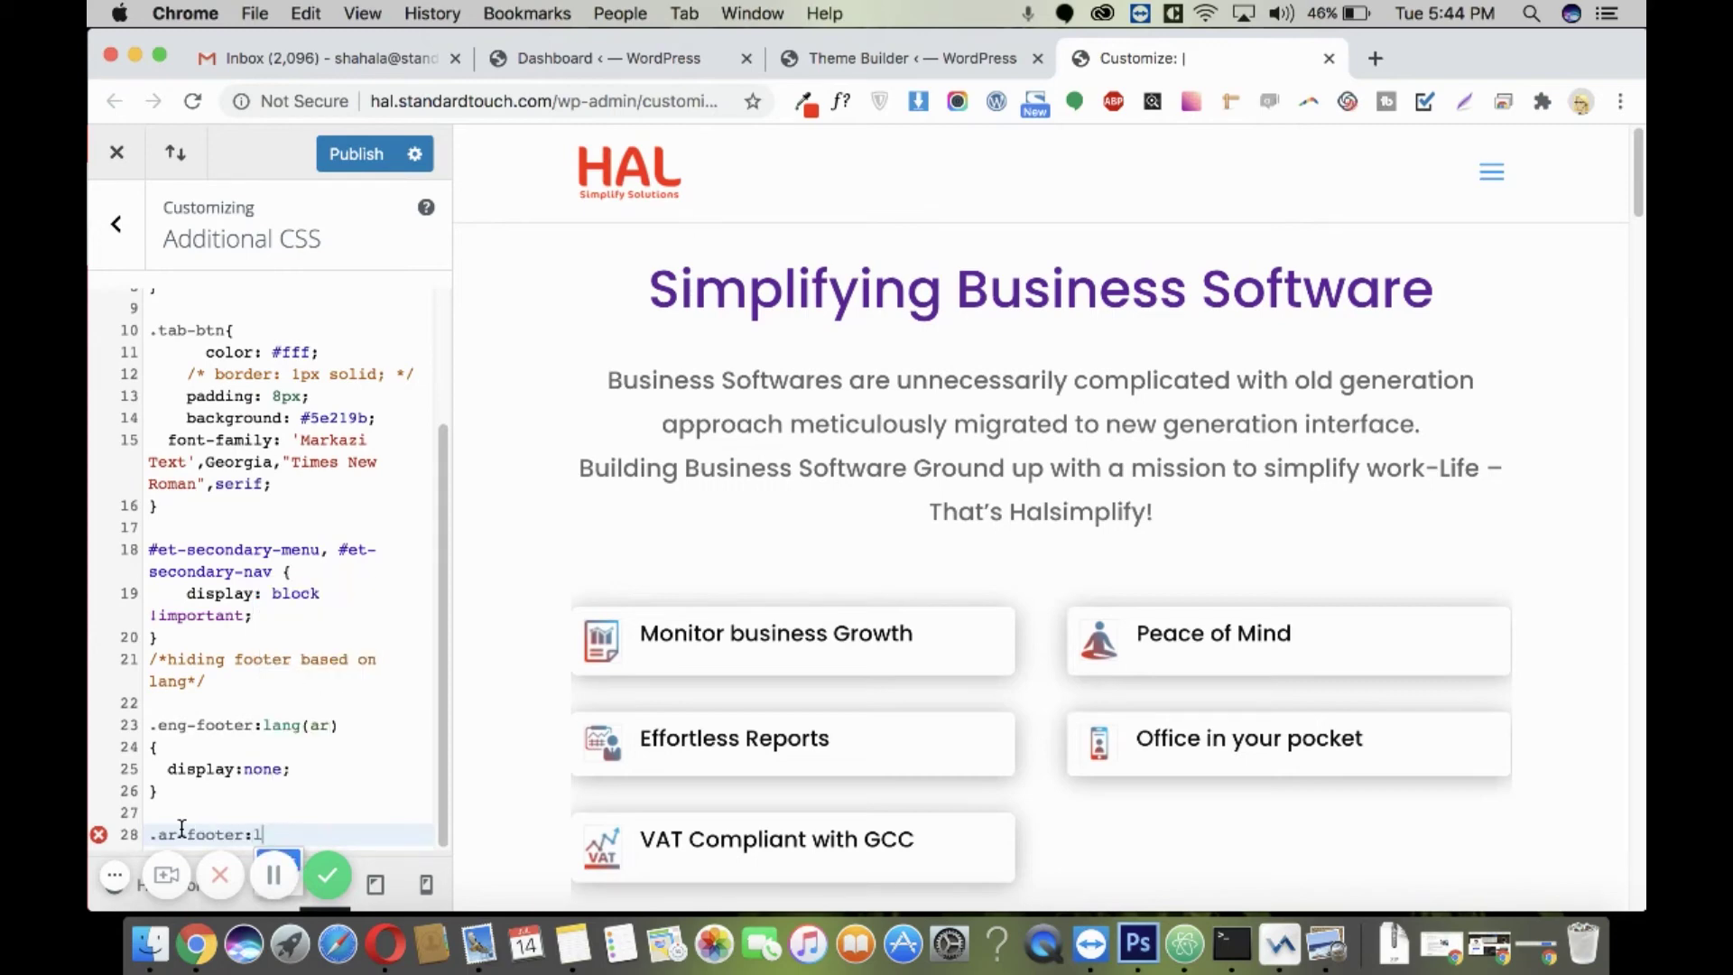
type("ang(")
type("en")
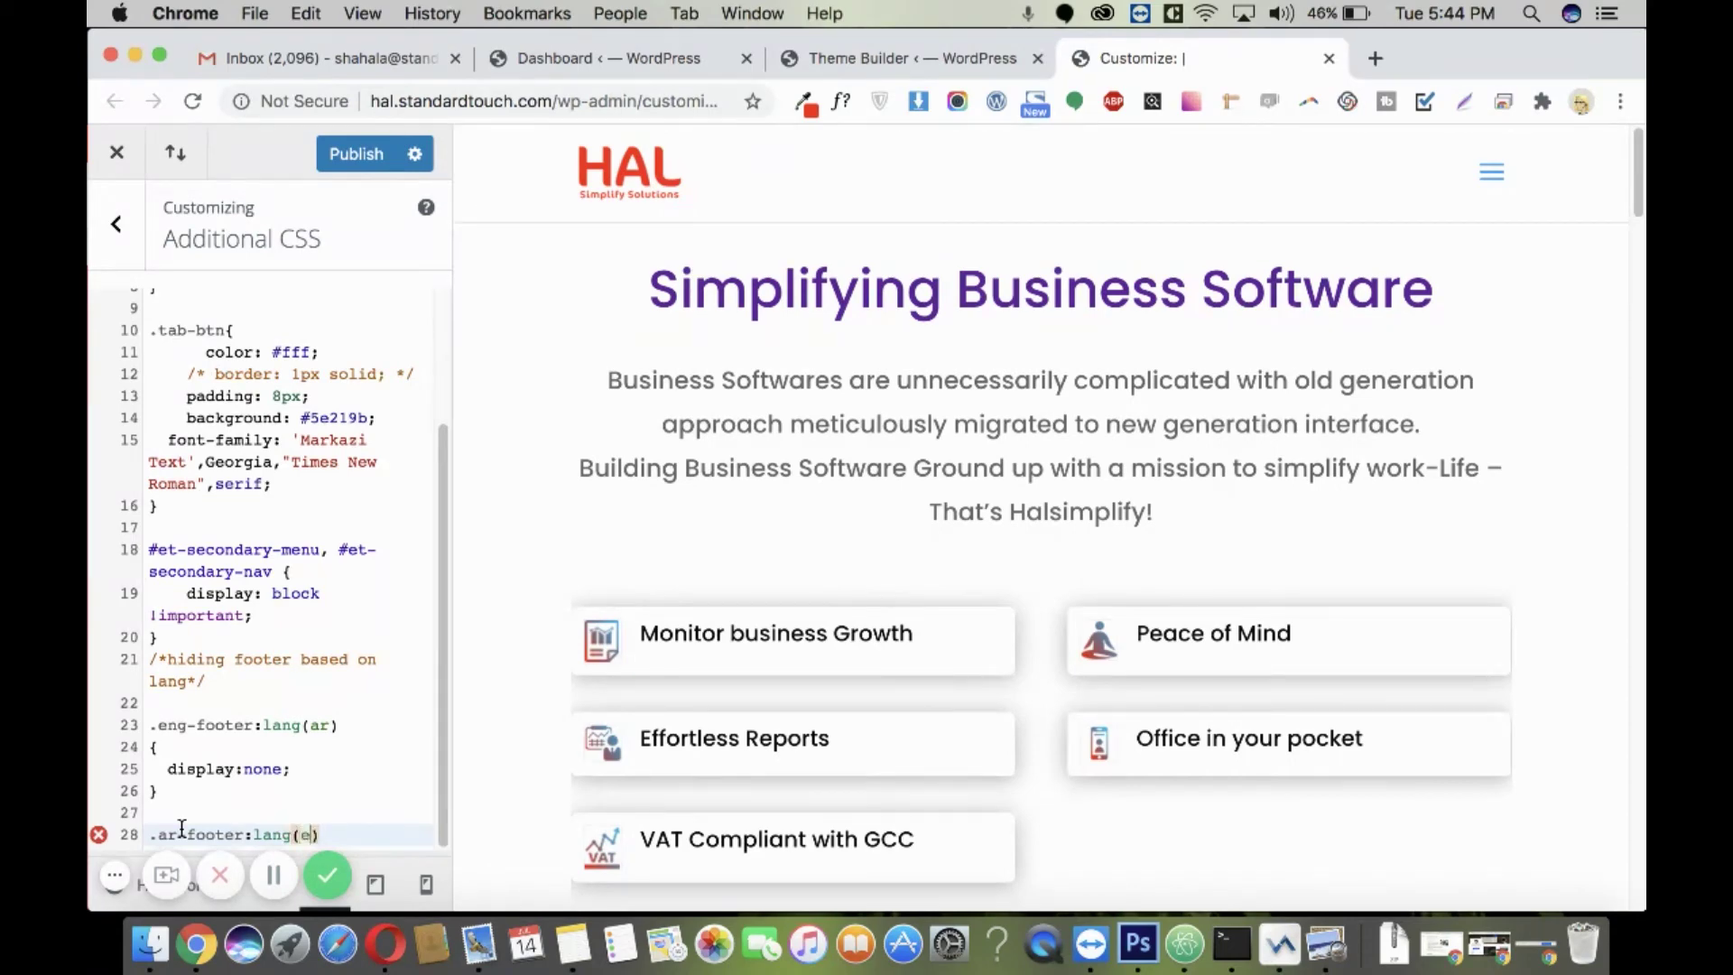
type("){")
key("Return")
type("display:none;")
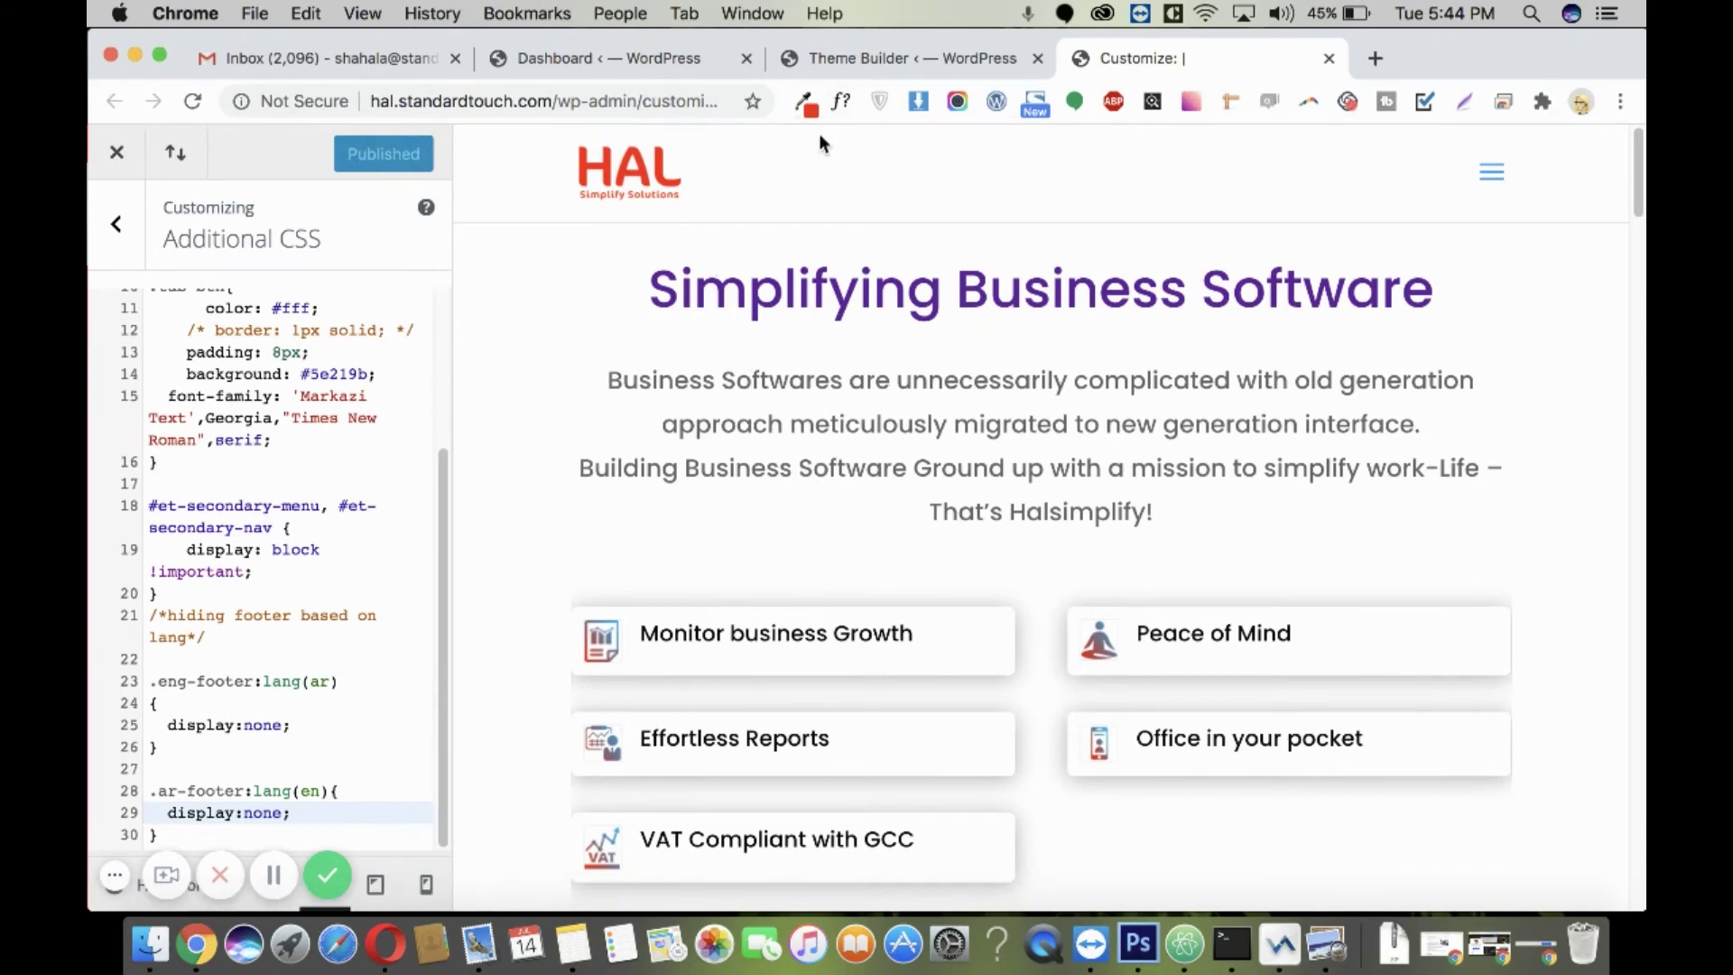
key("super+grave")
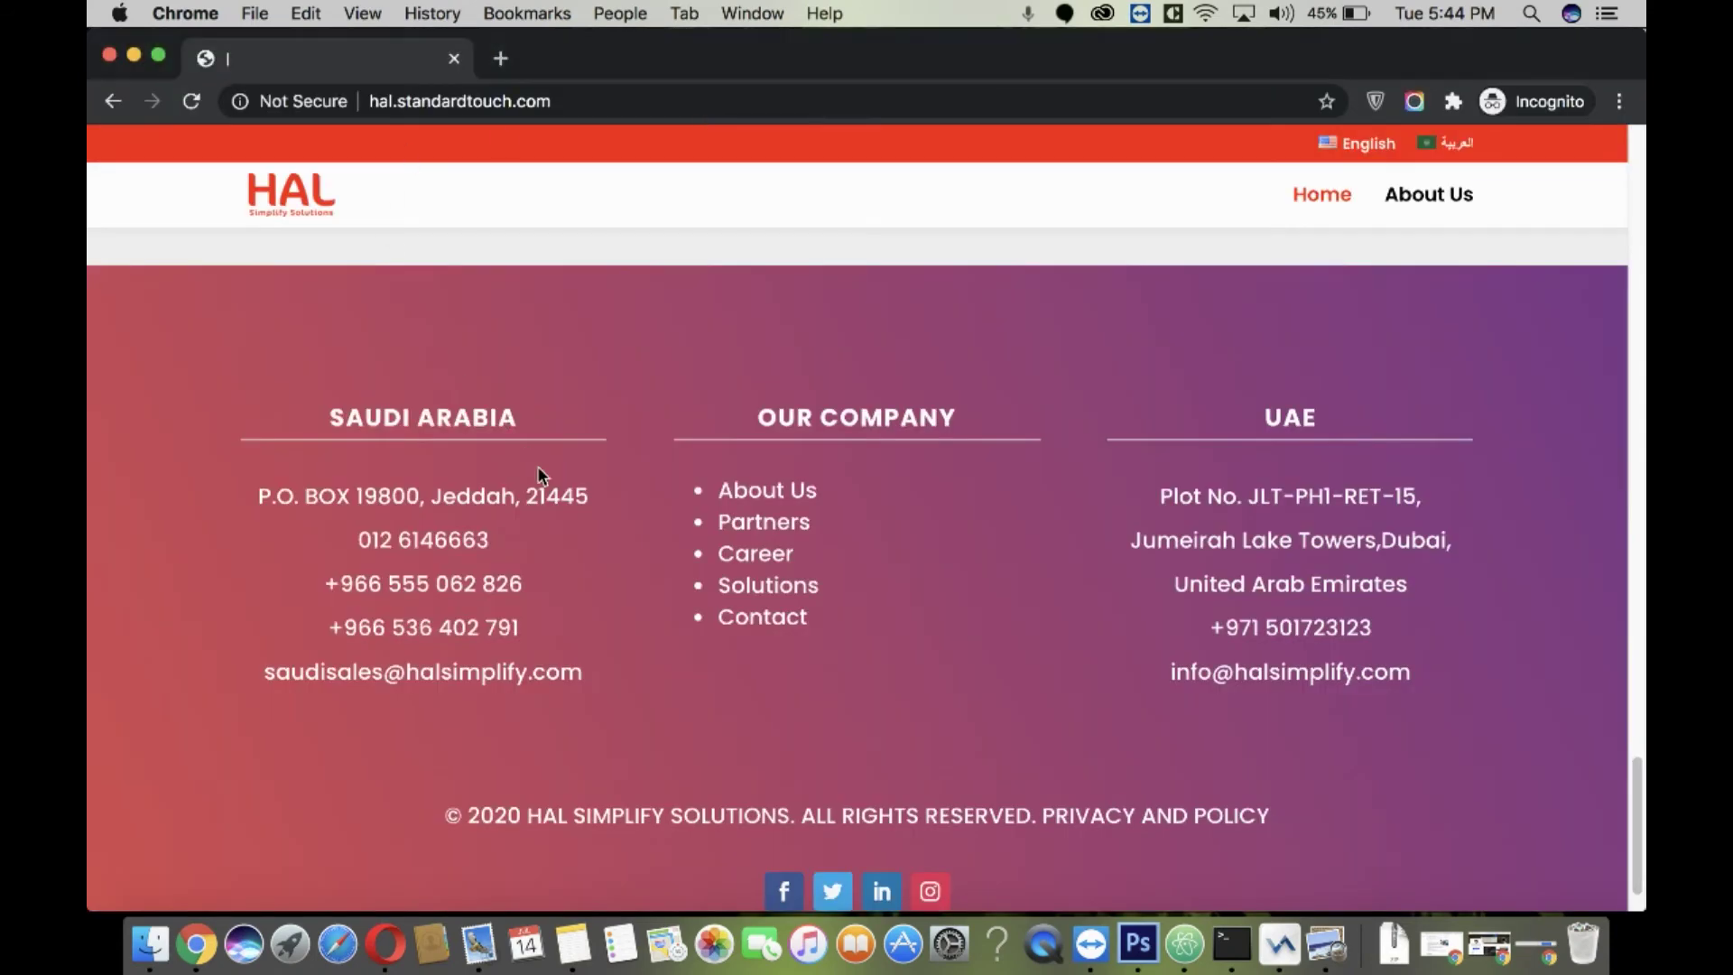
Check the English home page footer after a reload, then switch to the Arabic home page.
scroll(603, 459, "down", 2)
scroll(583, 449, "up", 5)
scroll(725, 466, "down", 5)
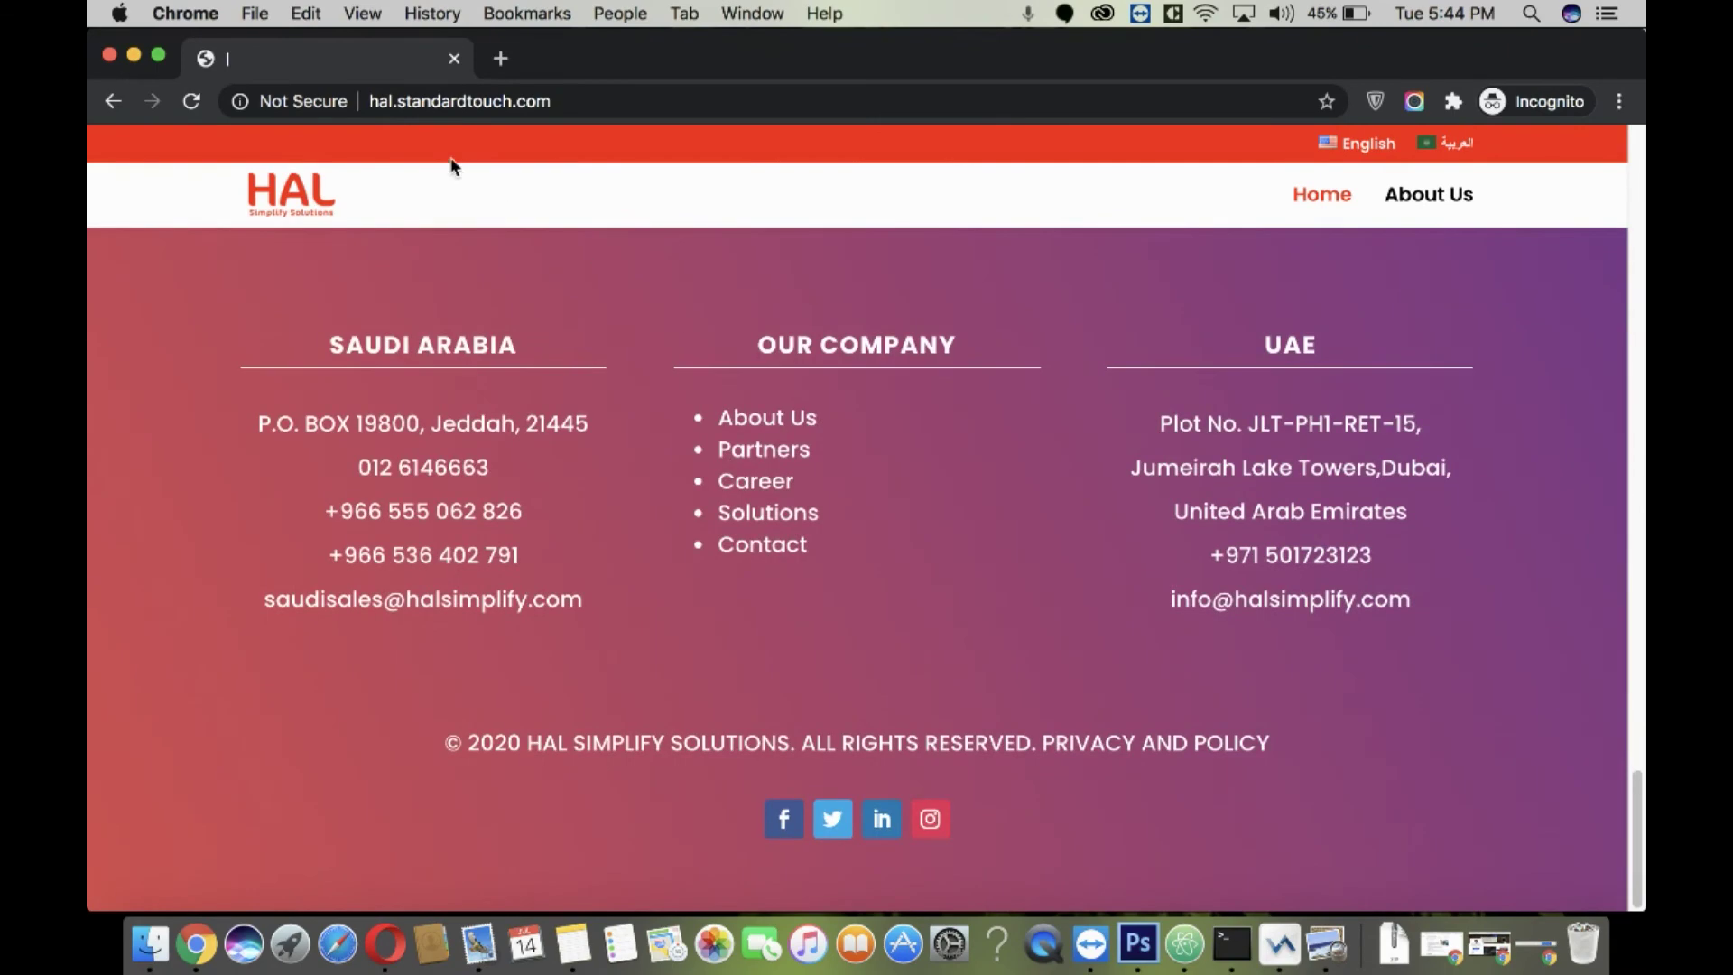
left_click(191, 102)
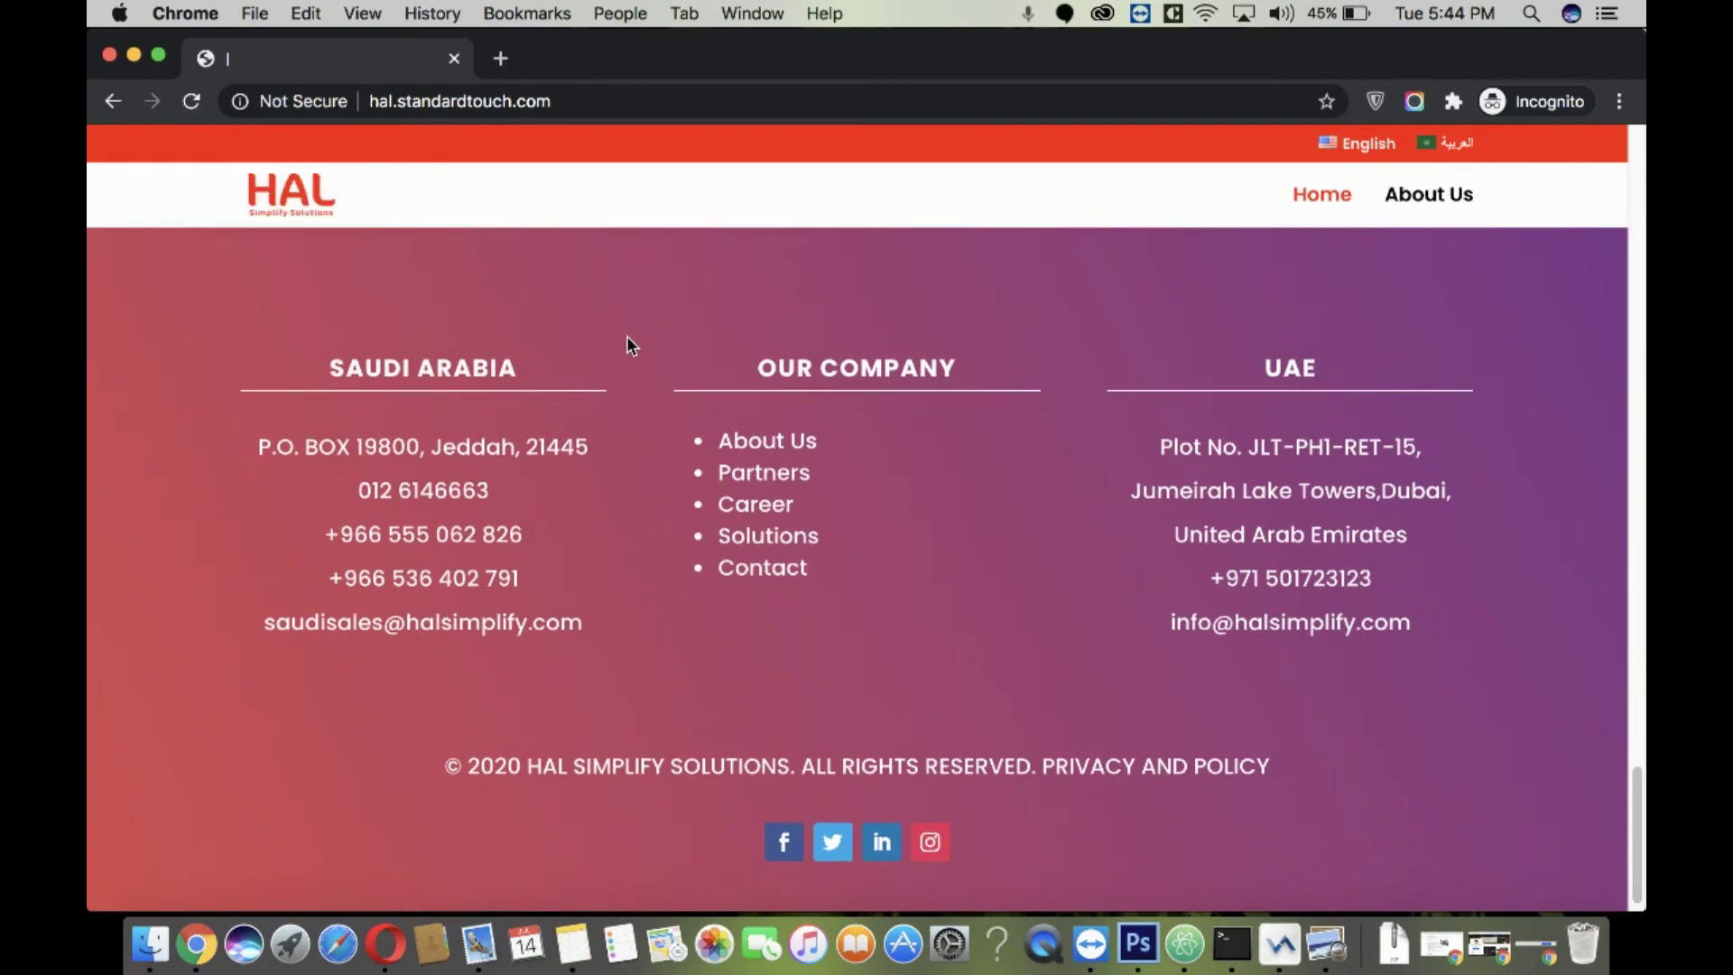
left_click(1455, 147)
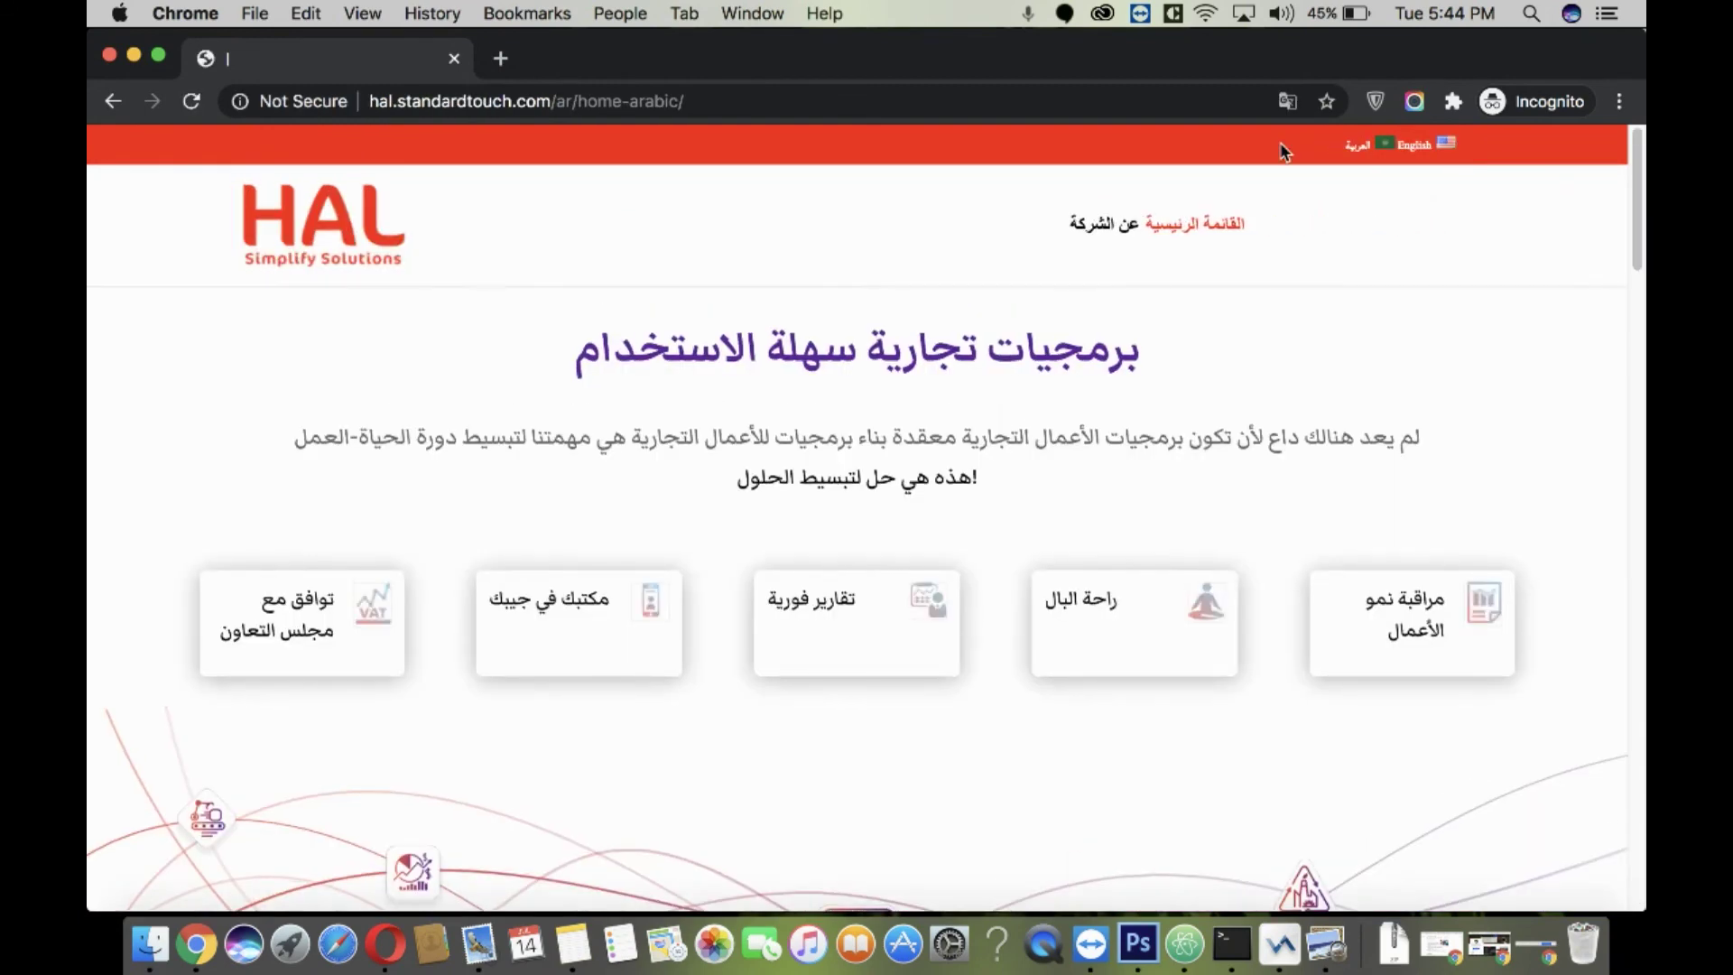
Scroll to the Arabic home page footer and highlight its 'SAUDI ARABIA arabic' heading.
scroll(1141, 487, "down", 15)
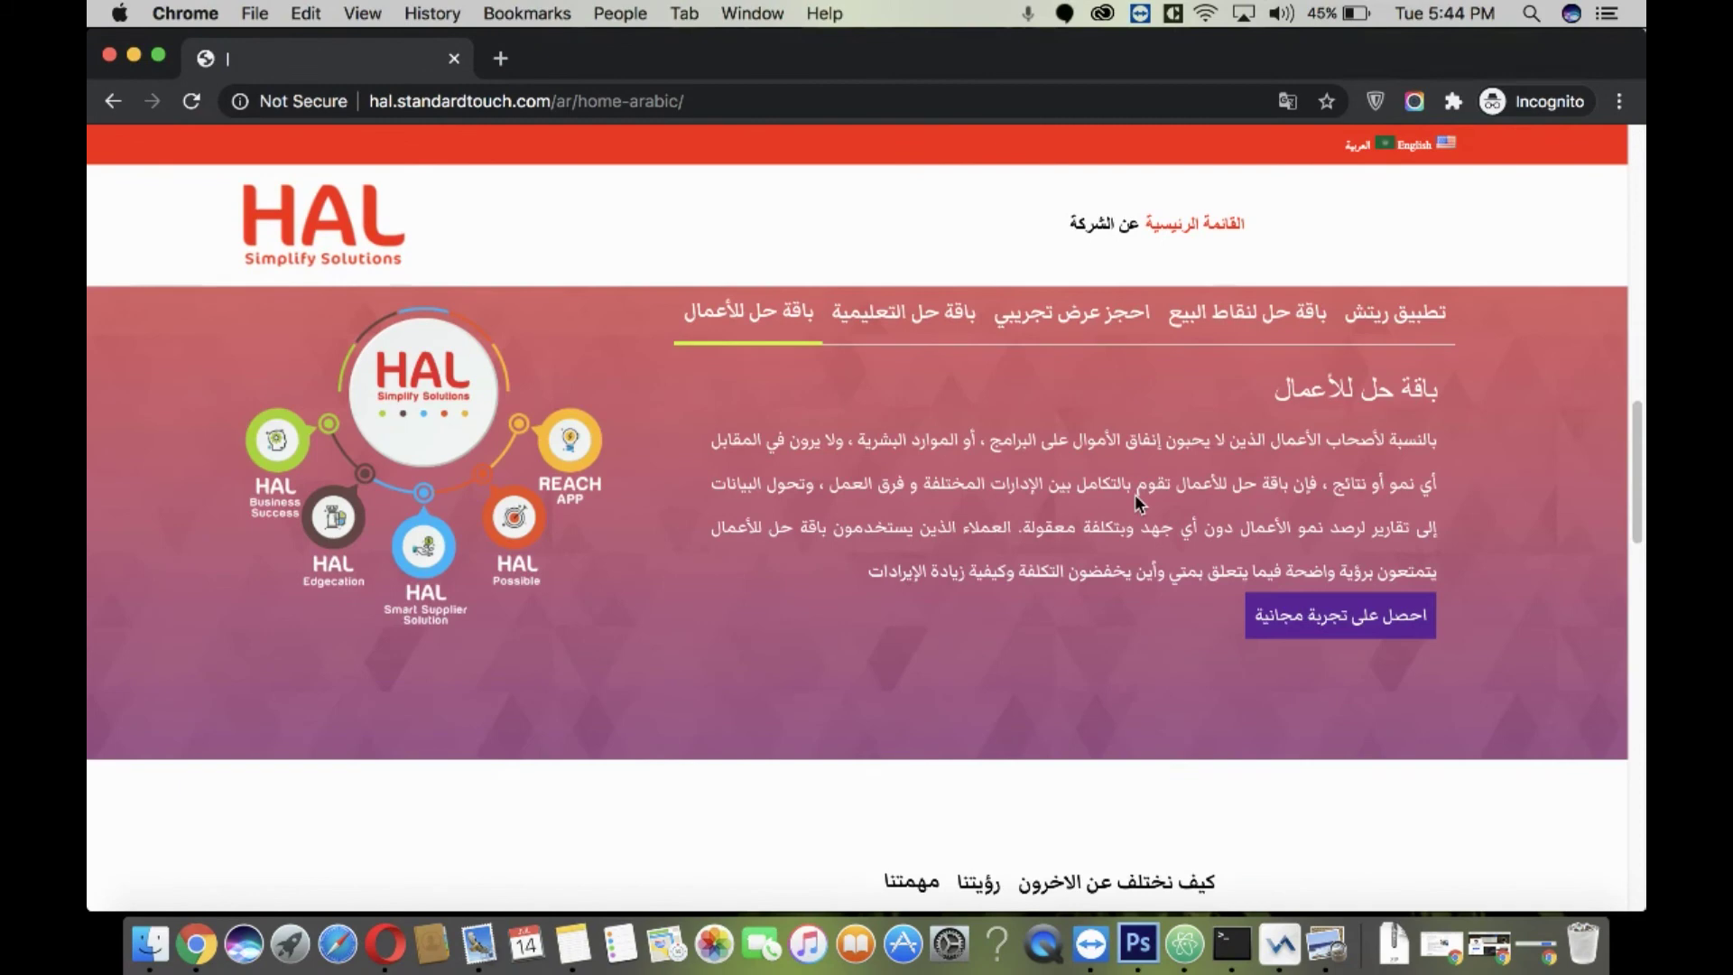
scroll(1135, 499, "down", 10)
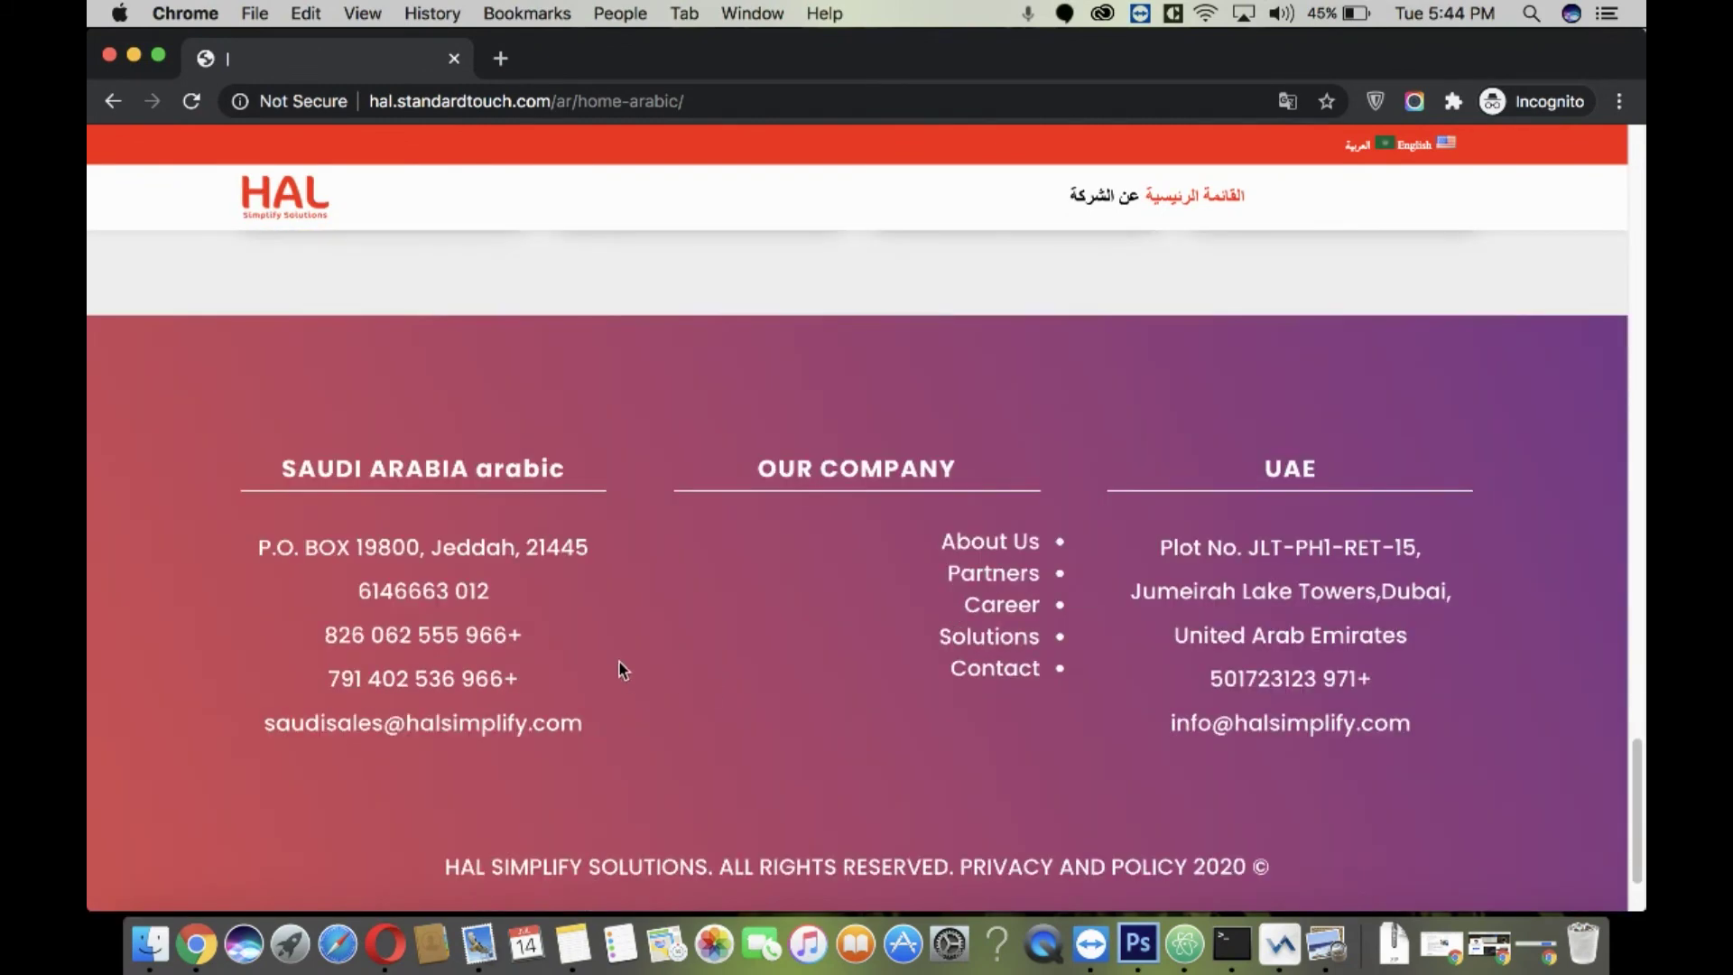
left_click_drag(278, 467, 601, 472)
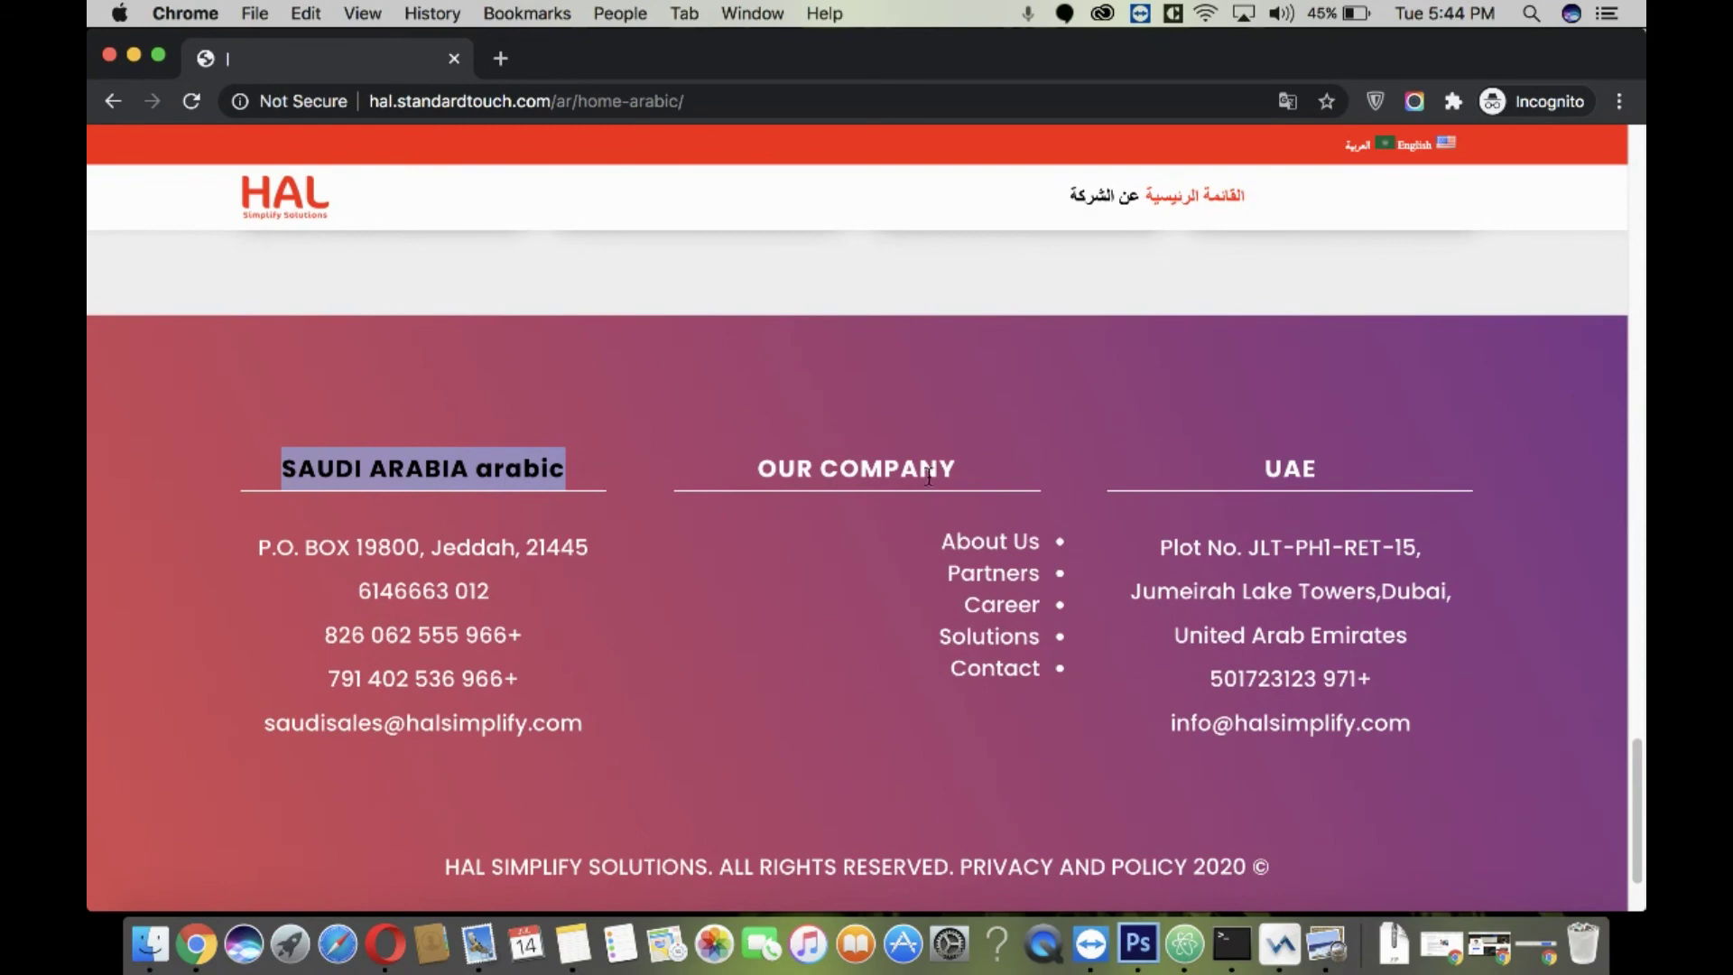